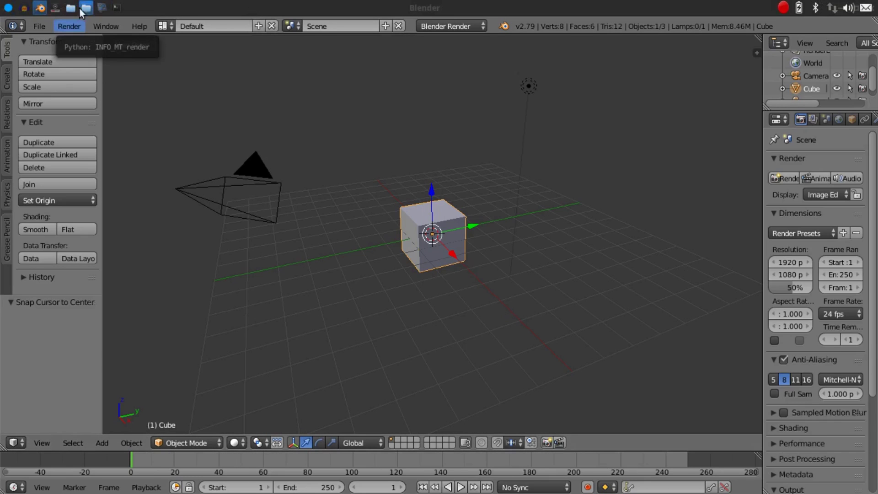
Switch to Parole Media Player and examine the planet and nebula shots at several points of the space video, partly in full screen
left_click(58, 7)
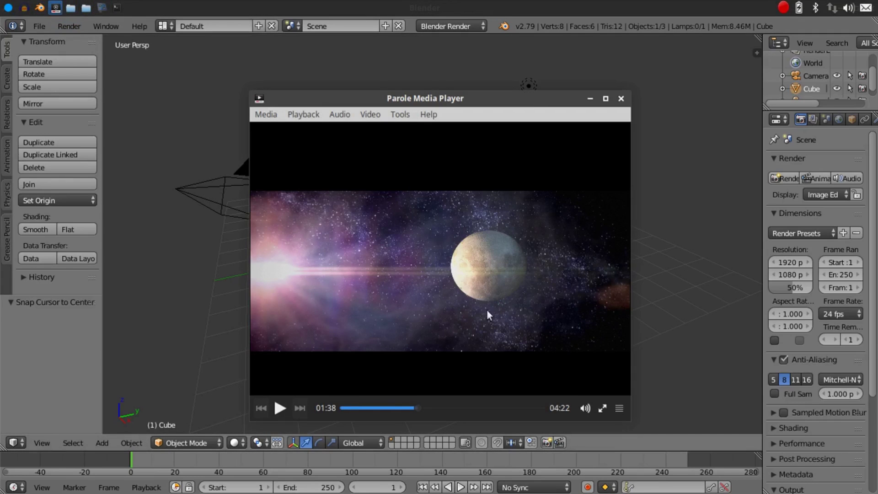
left_click(603, 409)
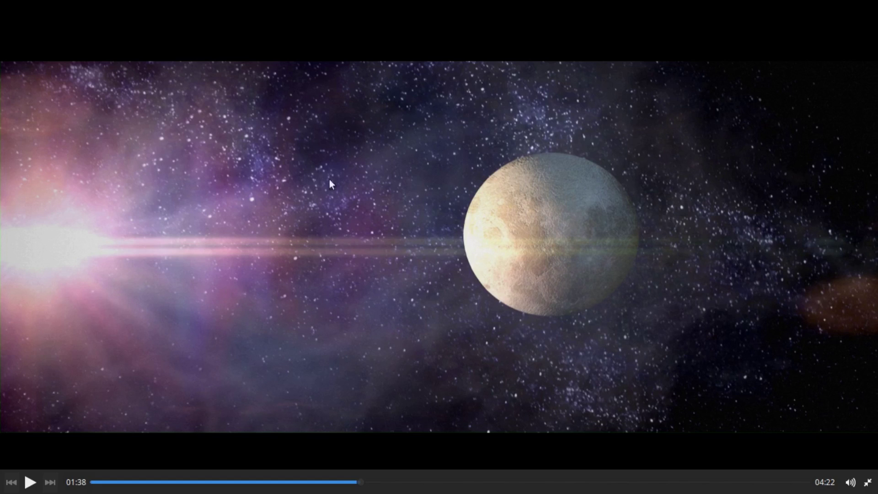
left_click(867, 482)
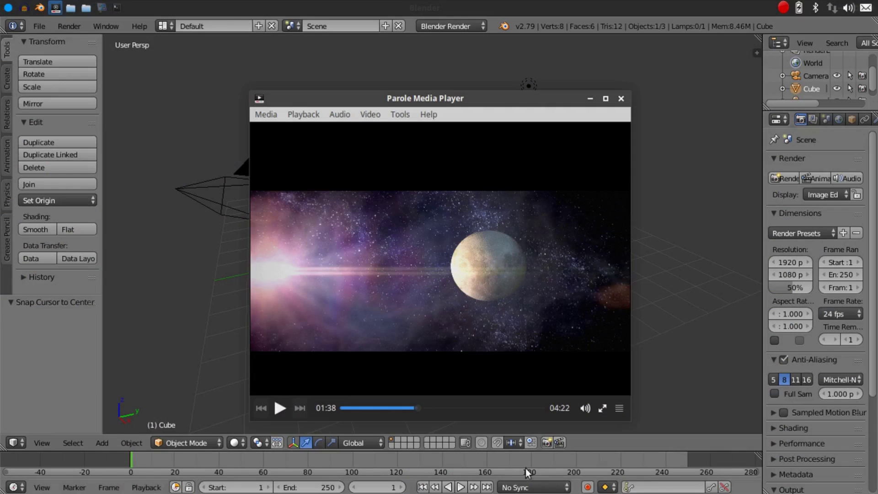
left_click(401, 408)
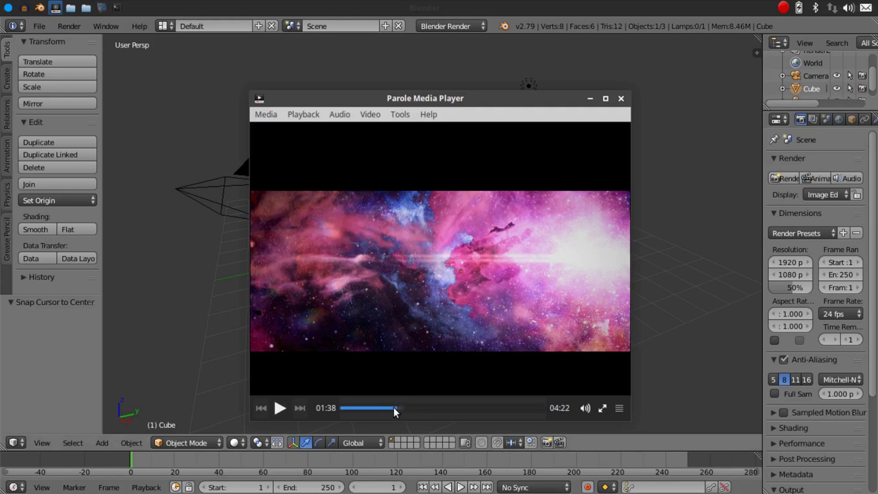
left_click_drag(393, 407, 456, 406)
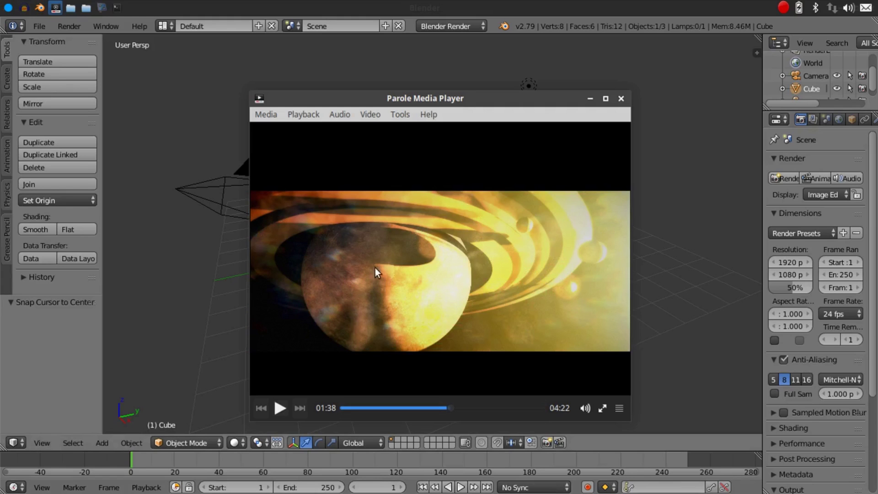
double_click(457, 228)
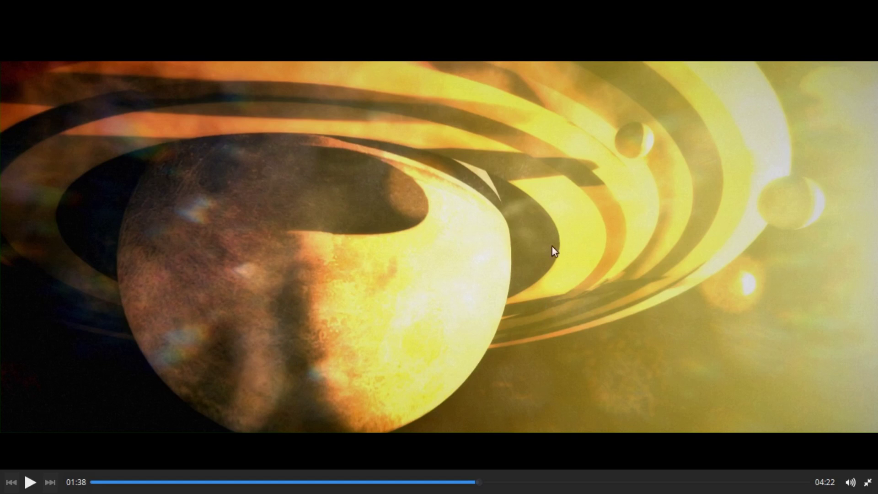
double_click(457, 243)
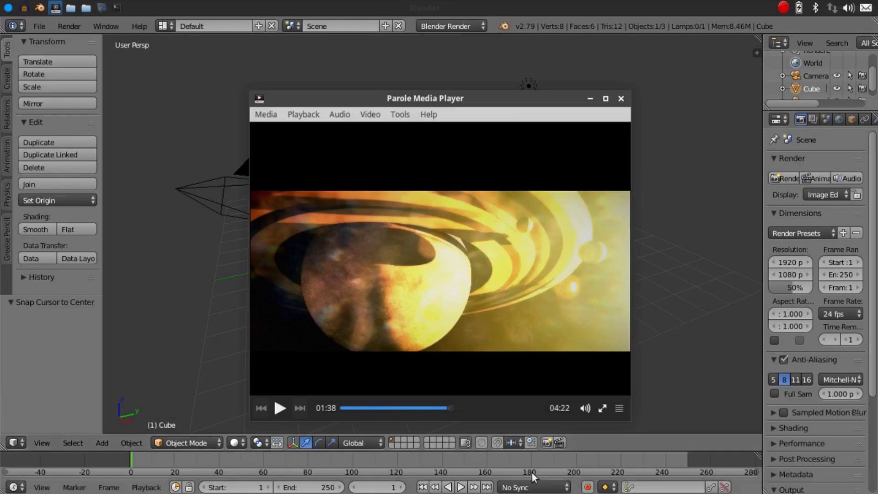
left_click_drag(458, 408, 475, 407)
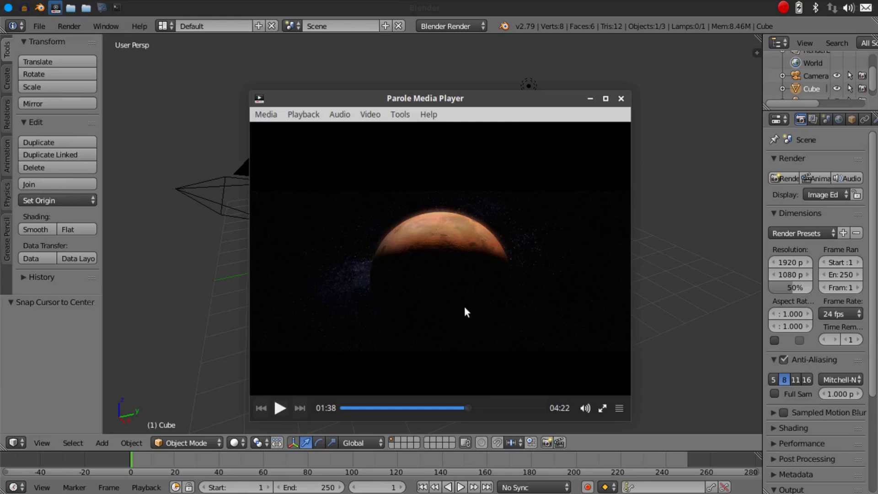
double_click(455, 273)
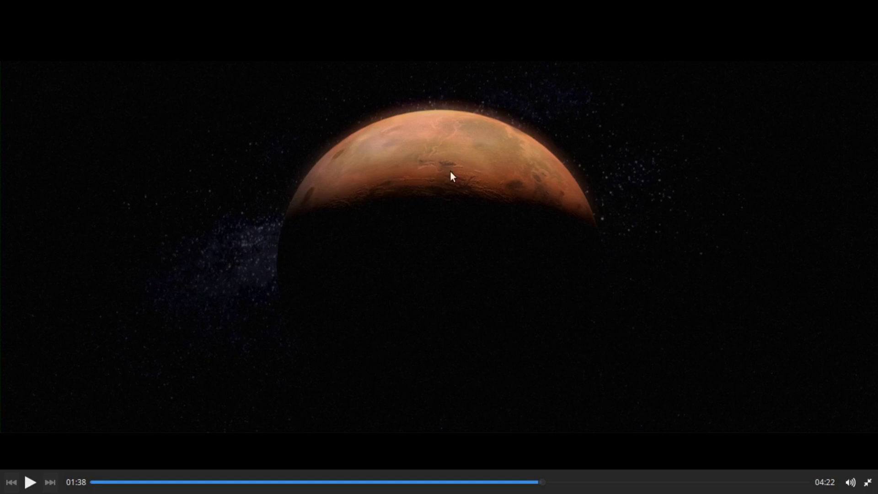
double_click(423, 174)
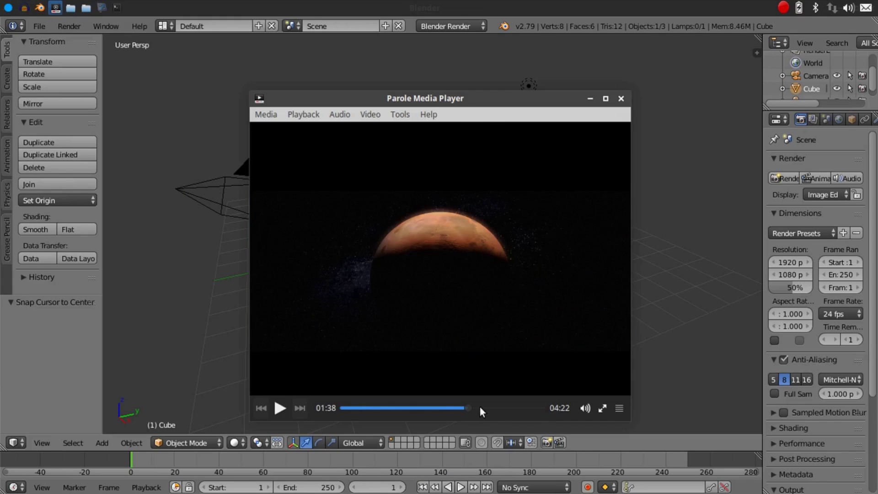
left_click_drag(479, 405, 405, 406)
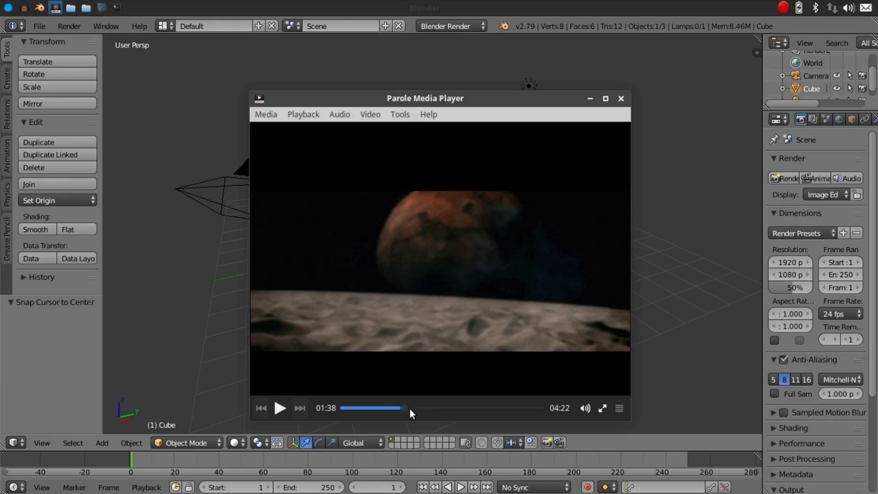
left_click(409, 408)
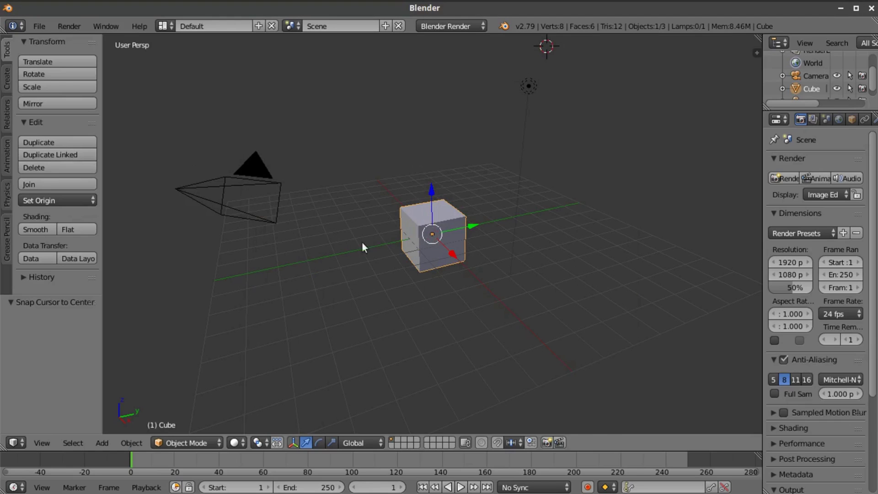
In Blender, snap the 3D cursor to the scene center and delete the default cube
left_click(133, 442)
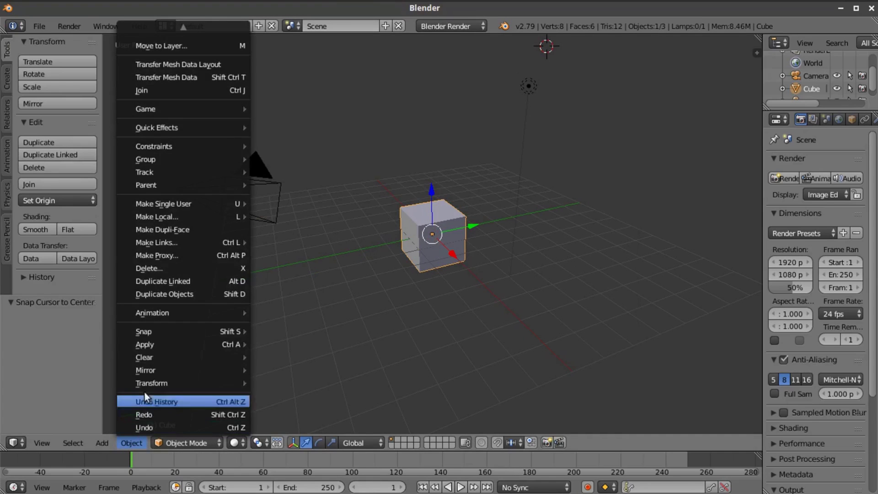
mouse_move(147, 330)
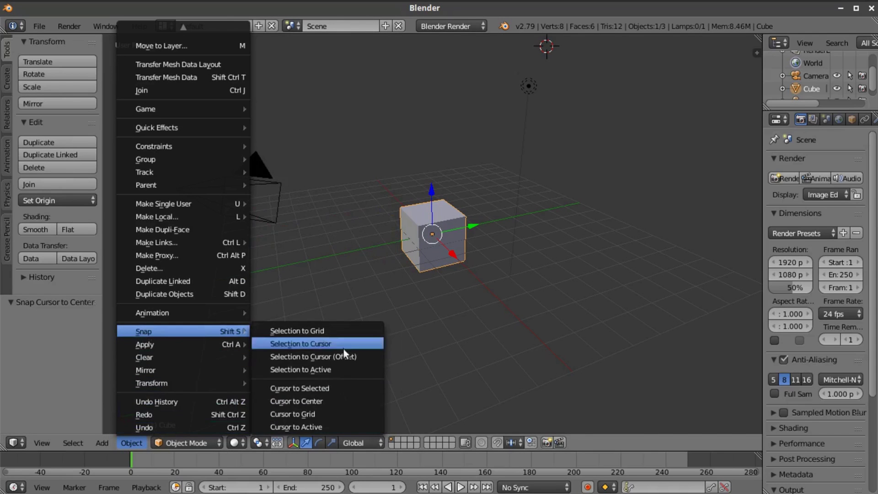
left_click(344, 401)
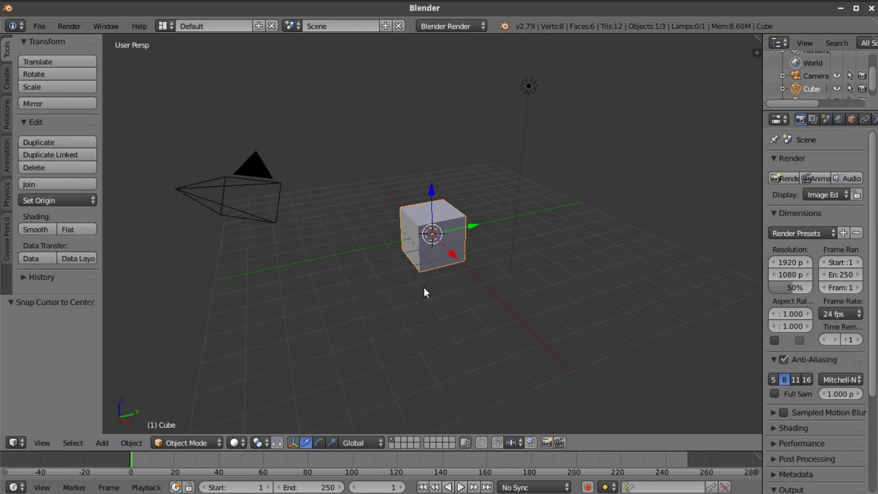
key("x")
left_click(440, 222)
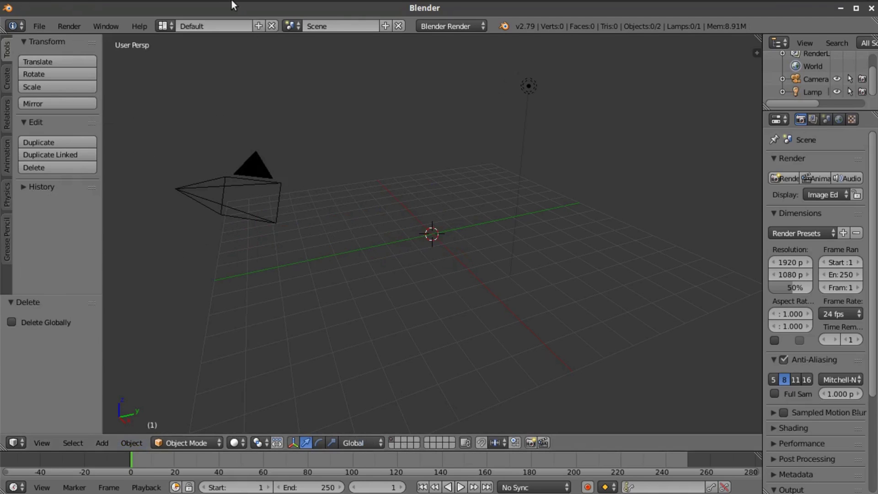
Switch to the file manager and look through the Space Images folder for planet source images, then return to Blender
mouse_move(142, 9)
left_click(86, 7)
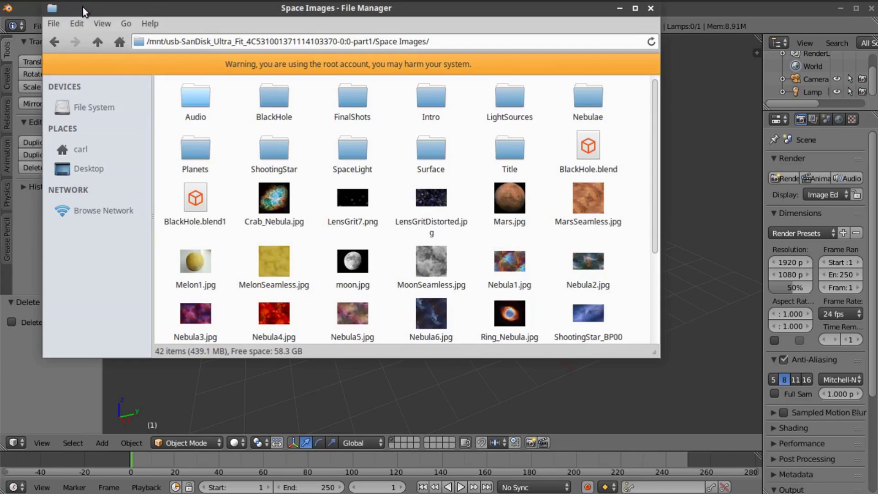
scroll(411, 196, "down", 1)
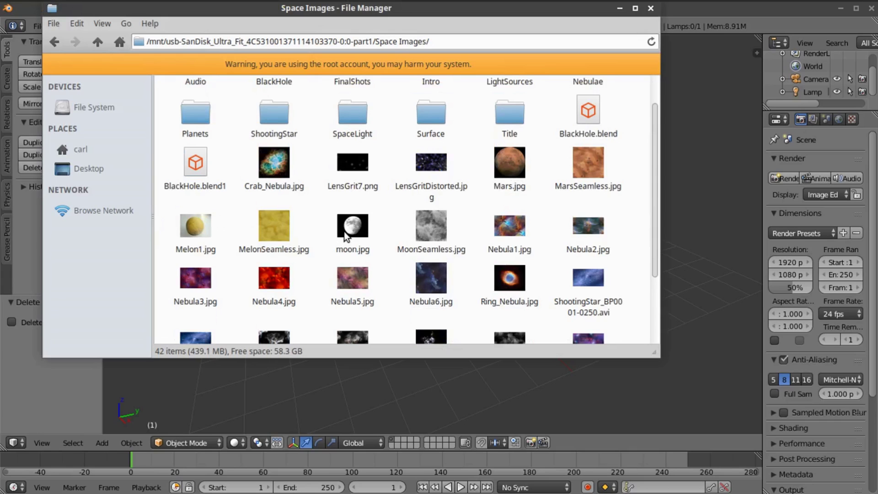
scroll(344, 231, "down", 2)
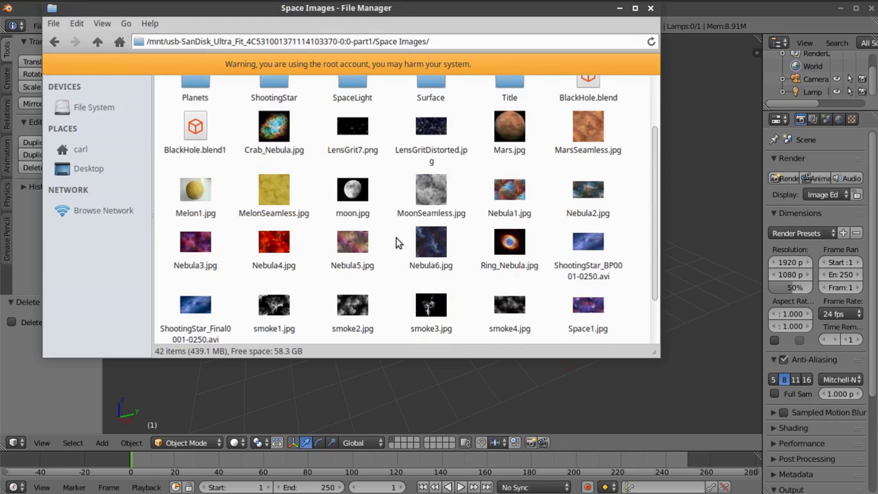
scroll(348, 235, "down", 2)
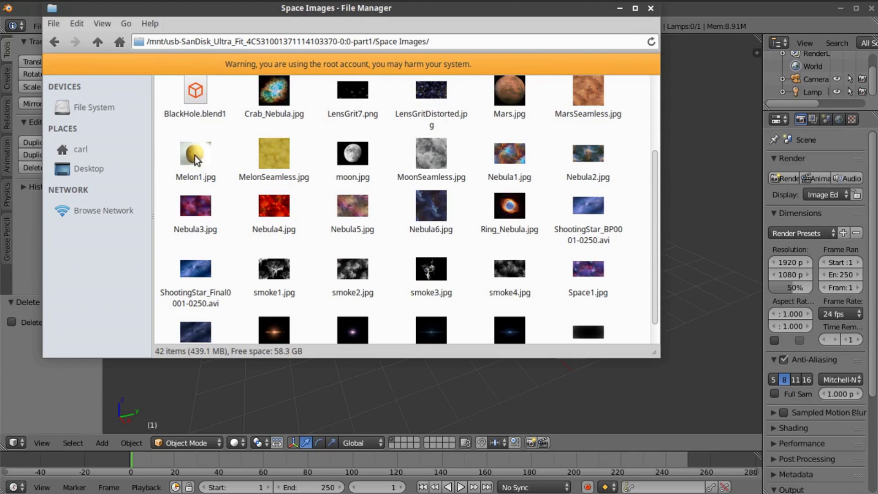
scroll(366, 281, "down", 2)
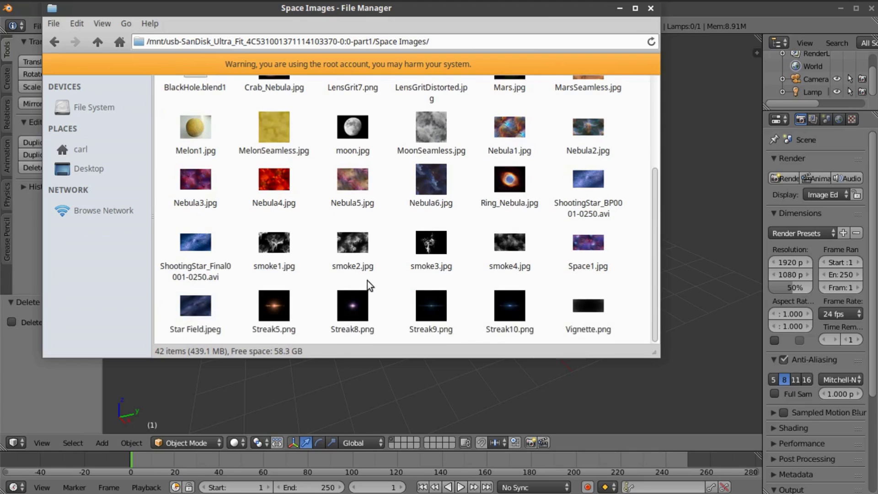
scroll(366, 281, "up", 6)
scroll(366, 282, "up", 2)
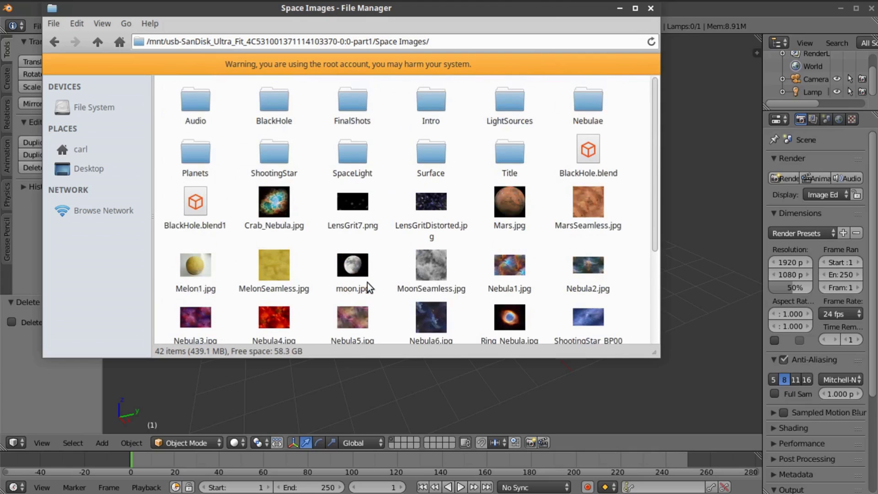
left_click(698, 9)
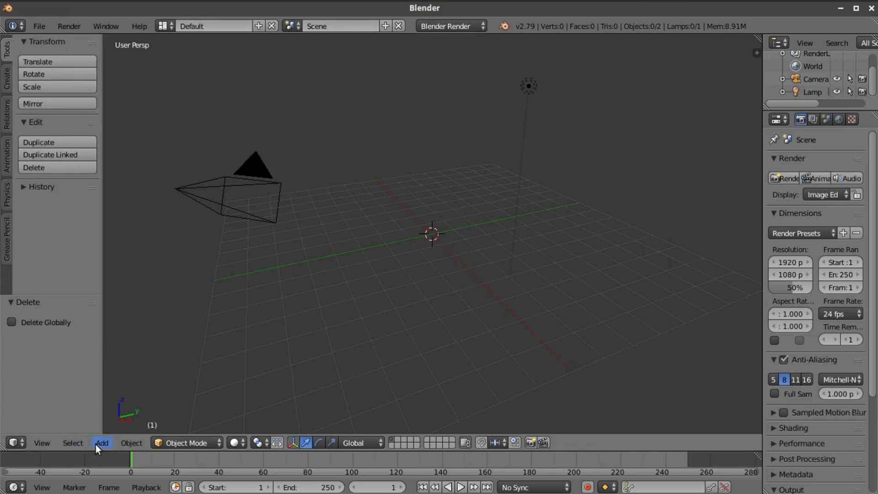
Set the 3D viewport to the top view and align the active camera to it
left_click(44, 442)
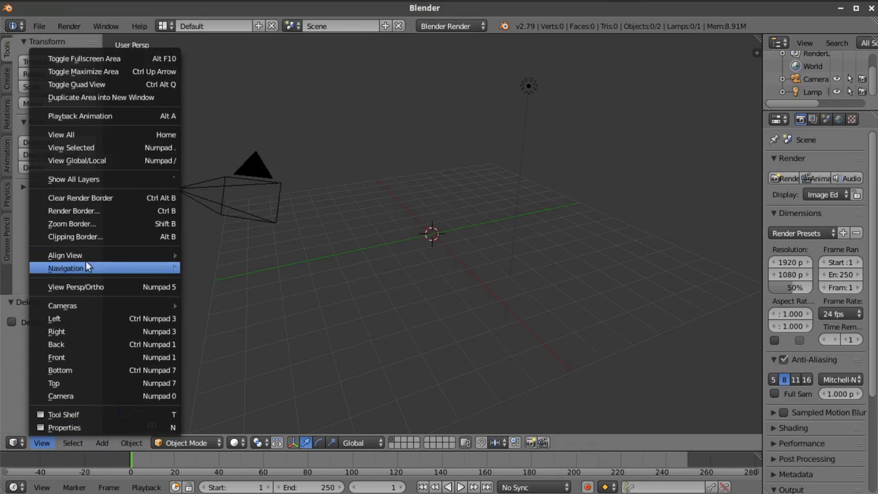
mouse_move(178, 254)
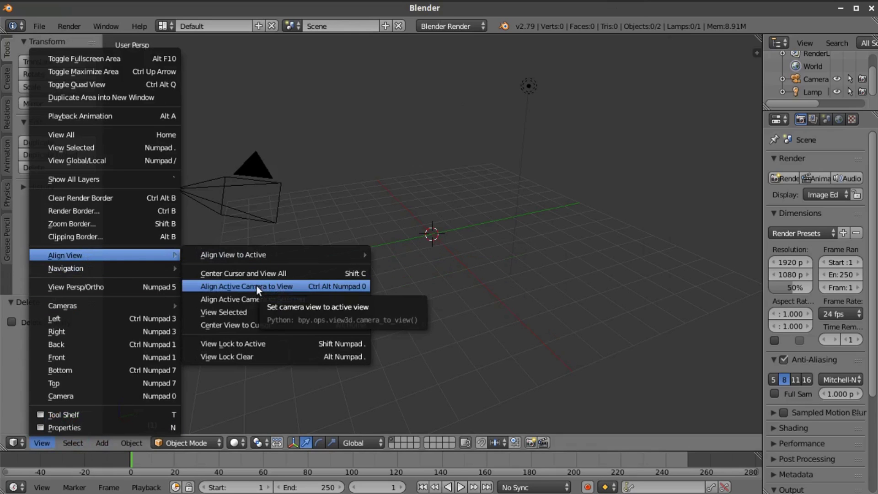
left_click(91, 383)
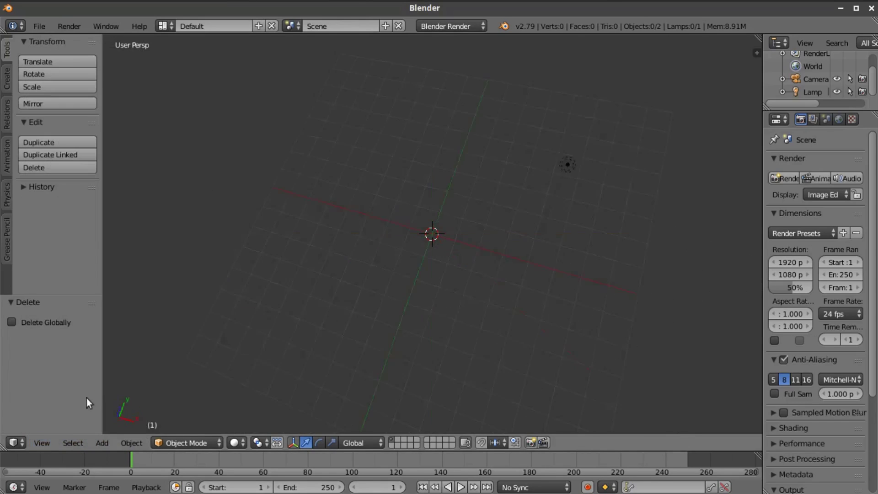
left_click(42, 442)
mouse_move(81, 254)
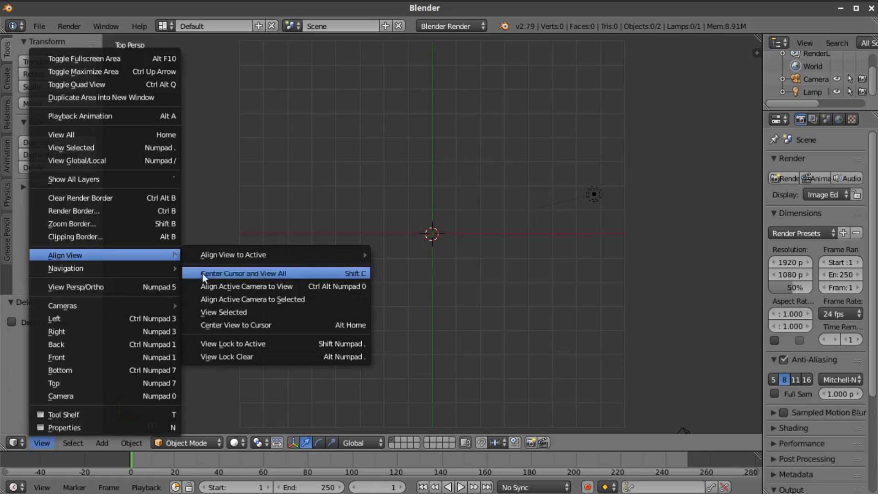
left_click(217, 286)
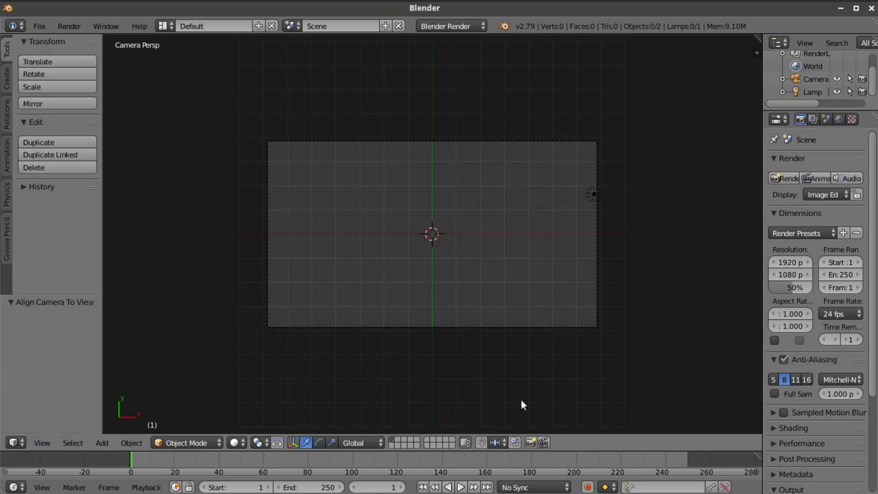
Switch to the file manager and check the pixel dimensions of Melon1.jpg in its image properties
mouse_move(101, 6)
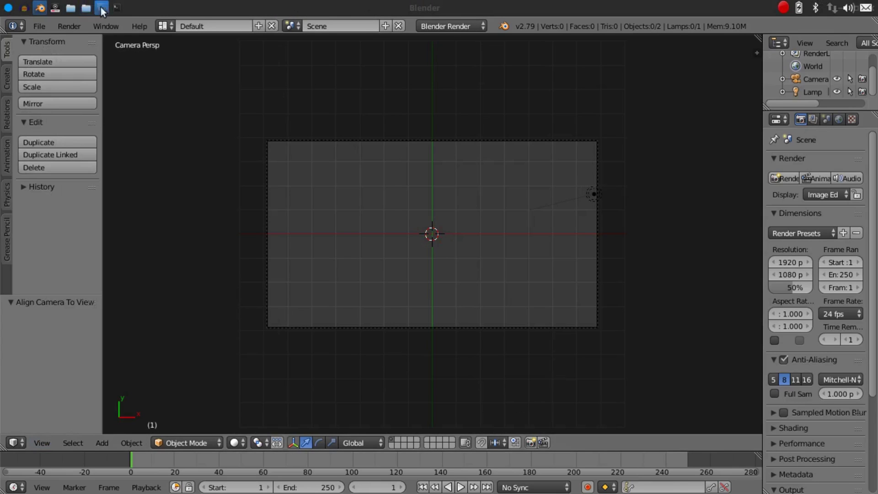
left_click(71, 8)
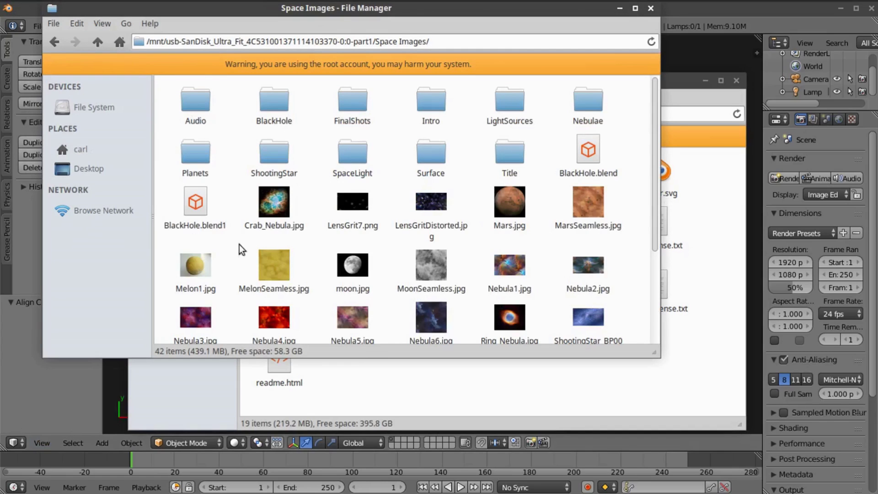
right_click(208, 264)
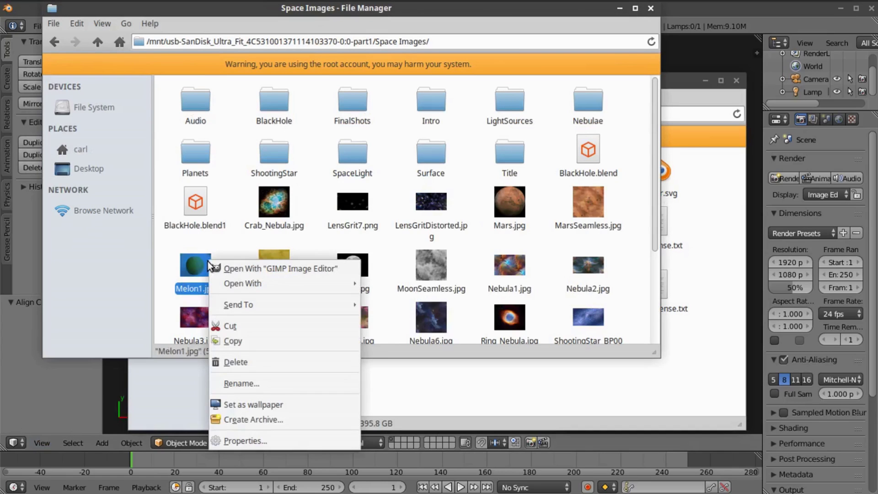
left_click(253, 439)
left_click(343, 42)
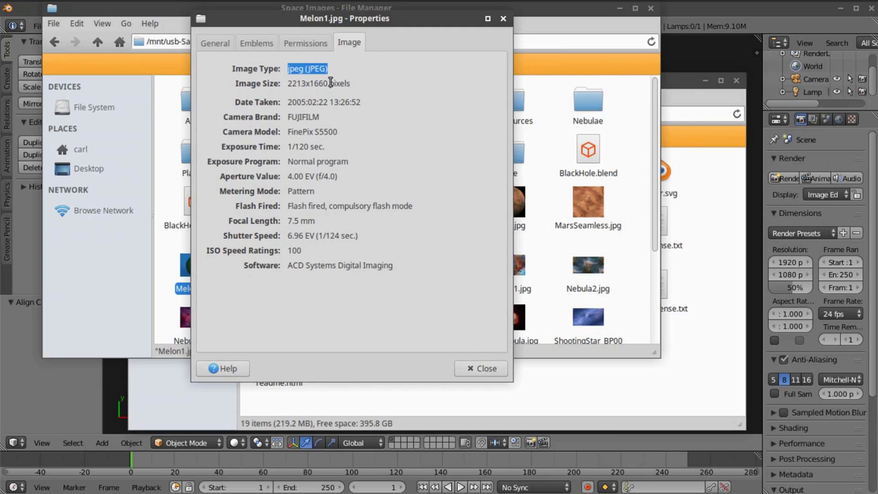
In Blender, set the render resolution to 2213 by 1660 pixels
left_click(781, 262)
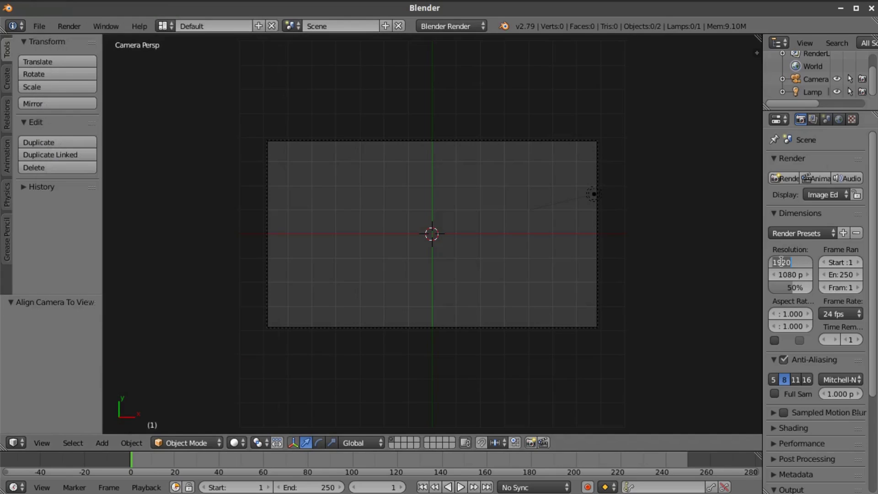
type("2213")
left_click(792, 274)
type("1660")
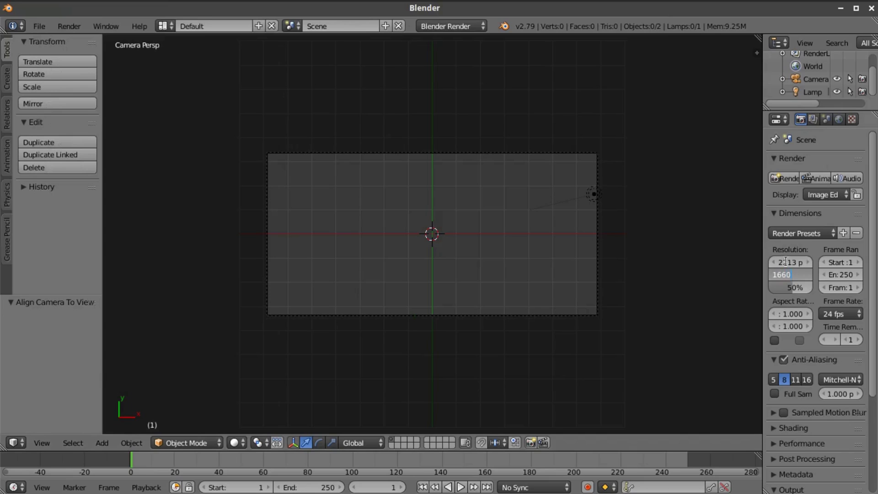
key("Return")
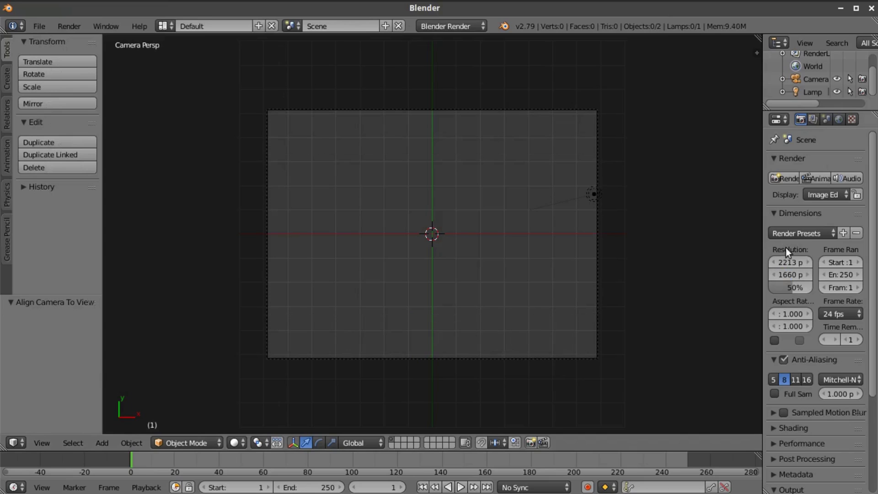
Set the render resolution scale to 100%, and close the Melon1.jpg properties window in the file manager before returning to Blender
left_click_drag(781, 288, 805, 288)
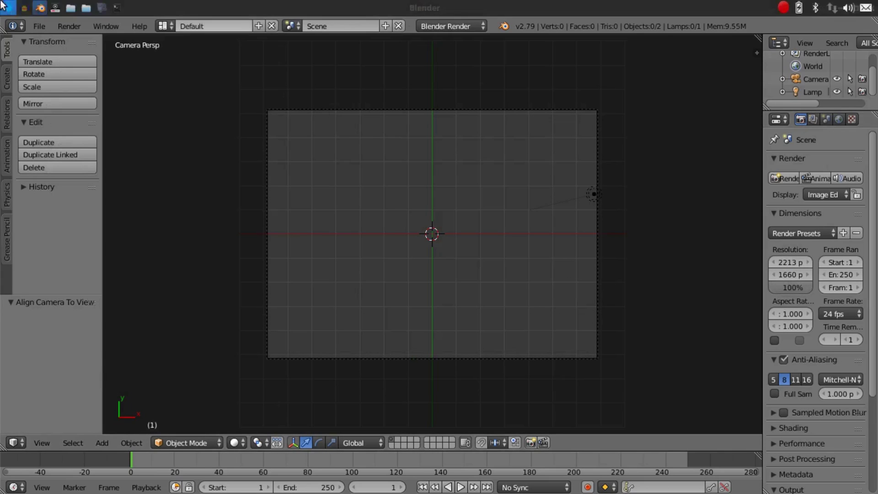
left_click(69, 8)
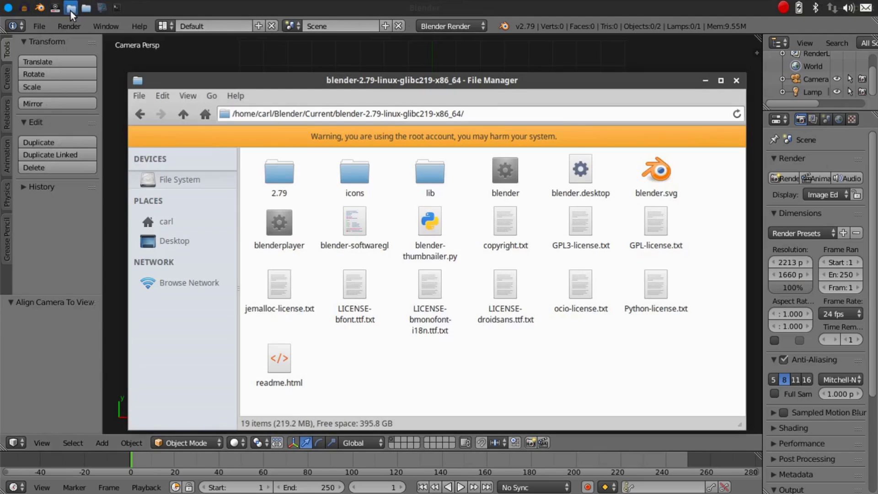
left_click(87, 7)
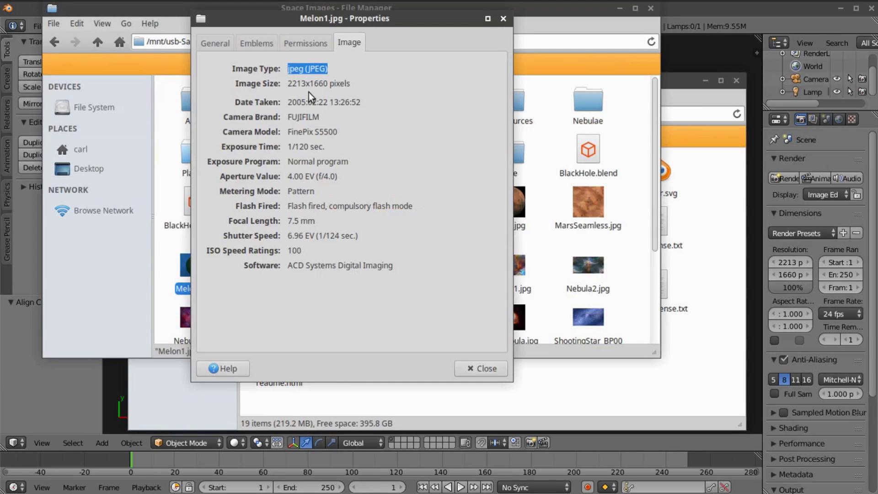
left_click(500, 366)
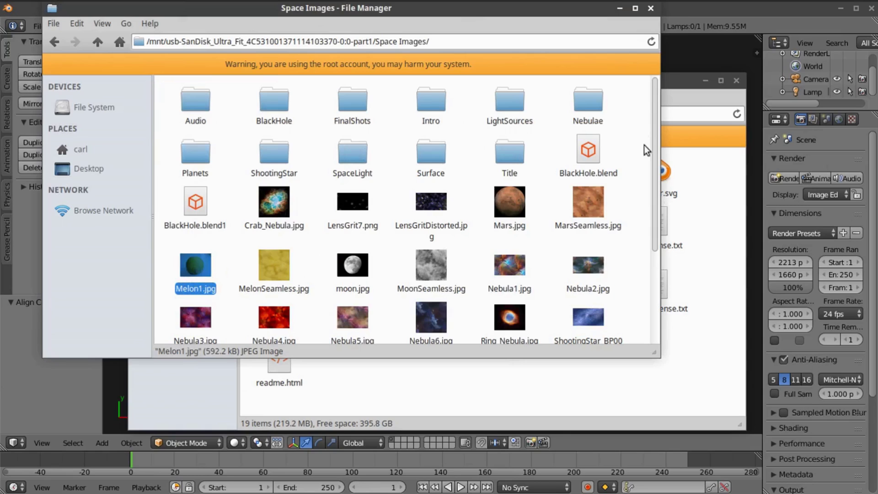
left_click(690, 7)
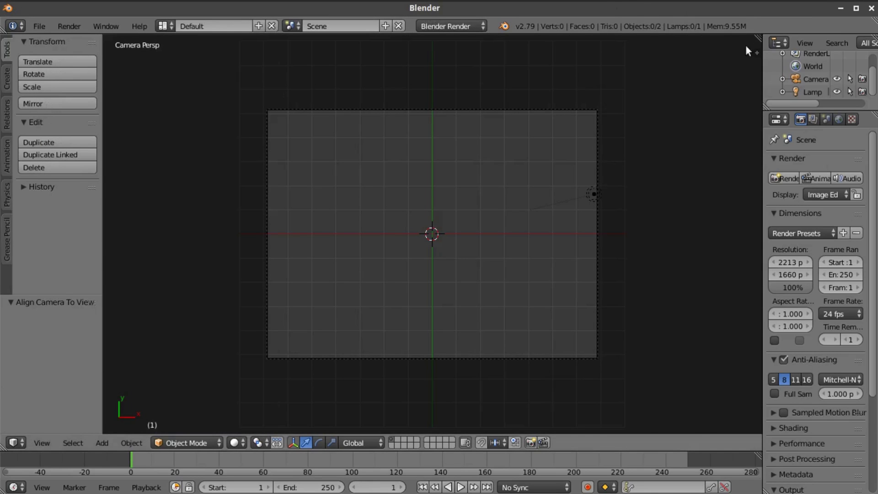
Show the 3D viewport's properties region and set the viewport shading material mode to GLSL
left_click(757, 53)
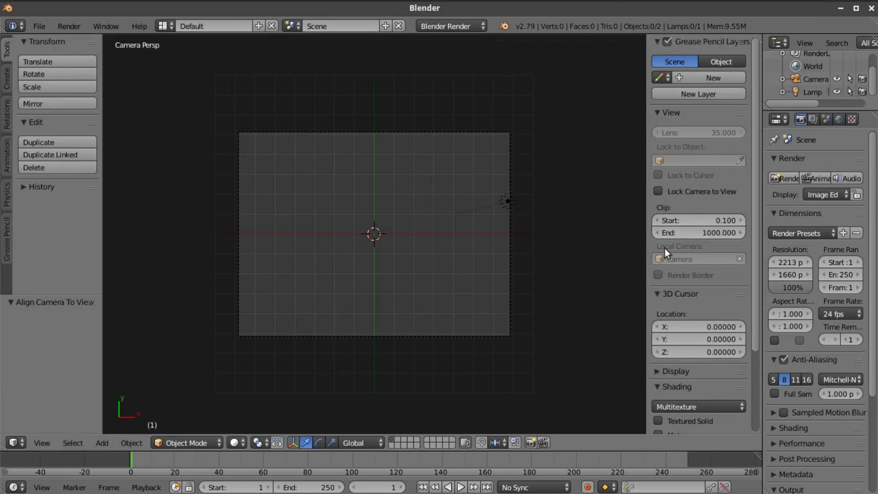
scroll(666, 251, "down", 3)
left_click(685, 354)
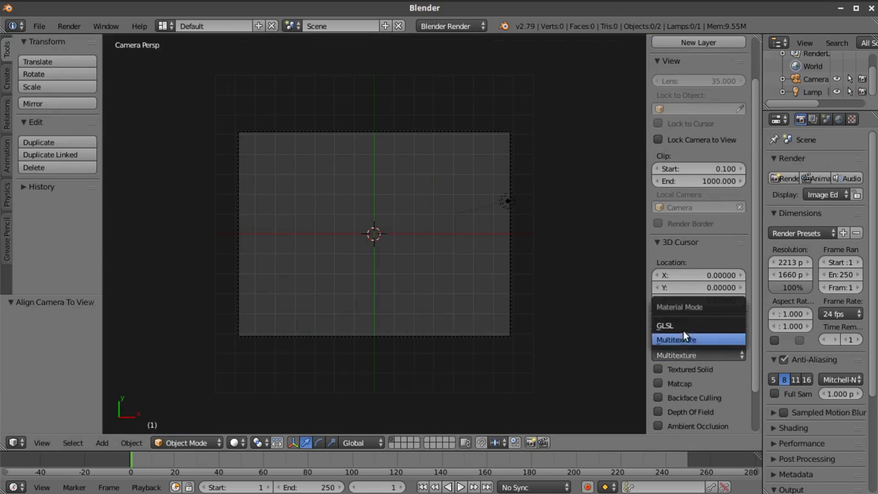
left_click(684, 326)
Enable background images for the 3D viewport and add a new background image entry
scroll(695, 335, "down", 3)
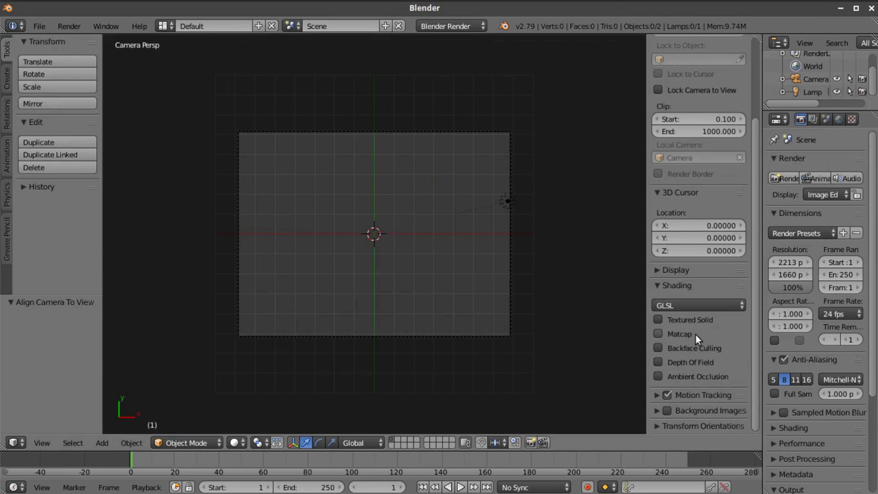
left_click(662, 410)
scroll(673, 383, "down", 1)
left_click(681, 405)
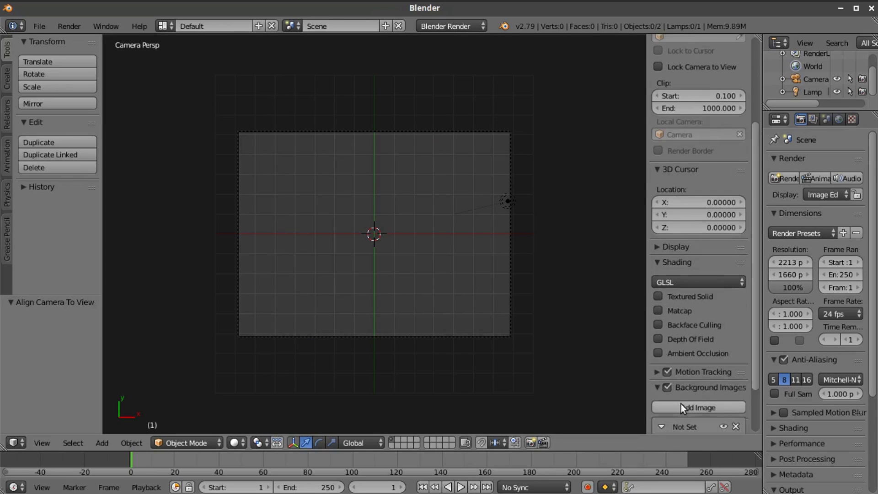
scroll(672, 382, "down", 1)
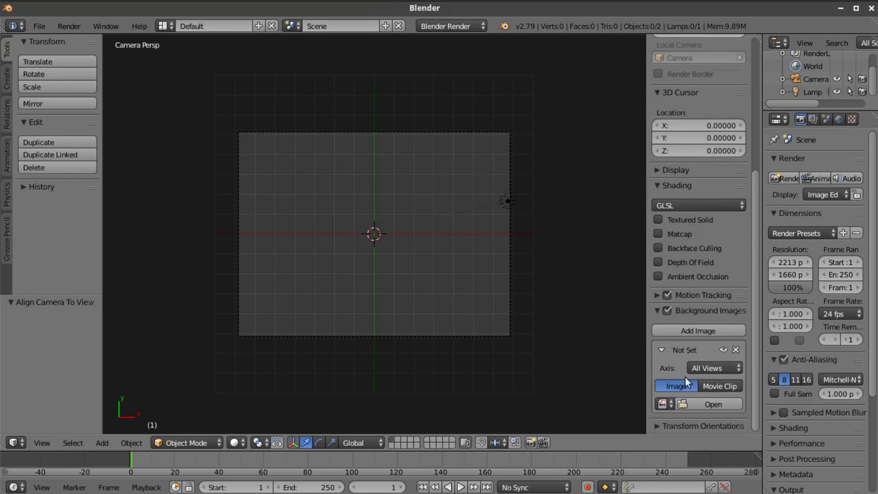
Load Melon1.jpg from the USB drive's Space Images folder as the background image, browsing the files as thumbnails
left_click(696, 407)
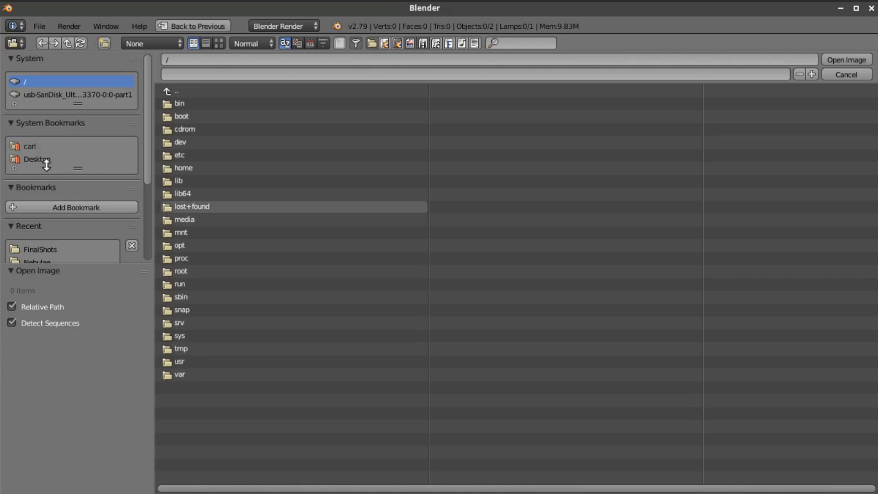
left_click(64, 95)
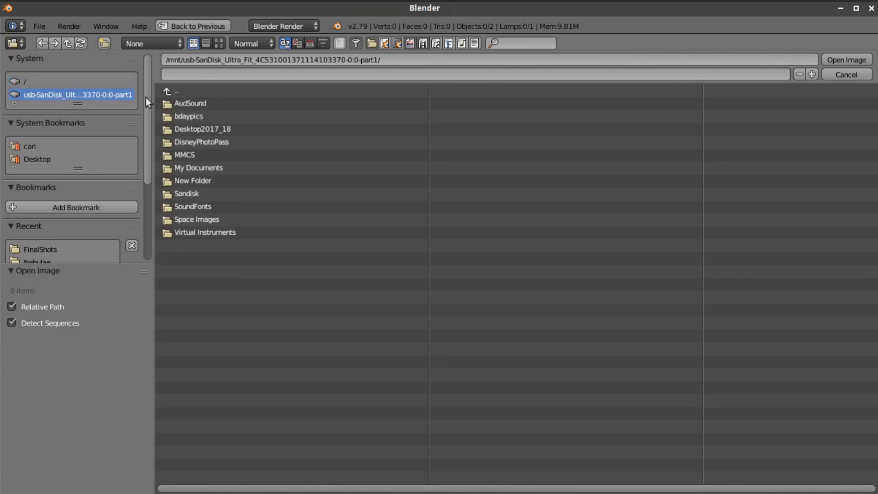
left_click(179, 221)
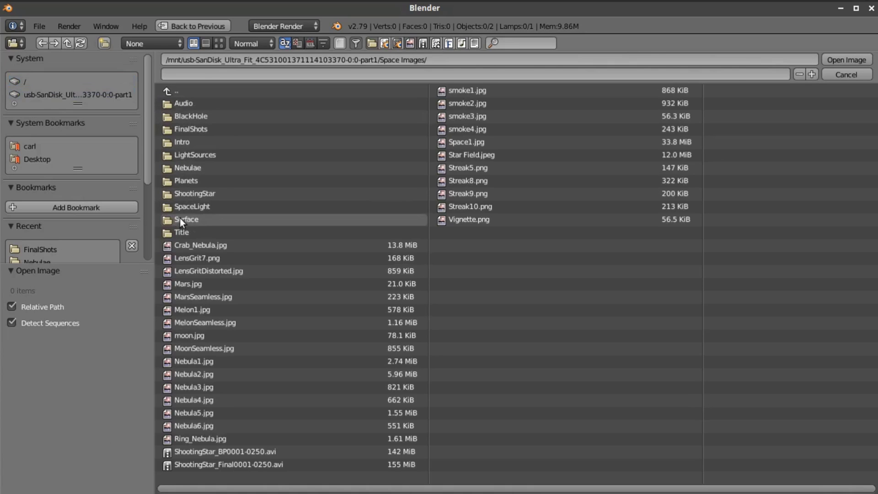
left_click(219, 43)
left_click(493, 348)
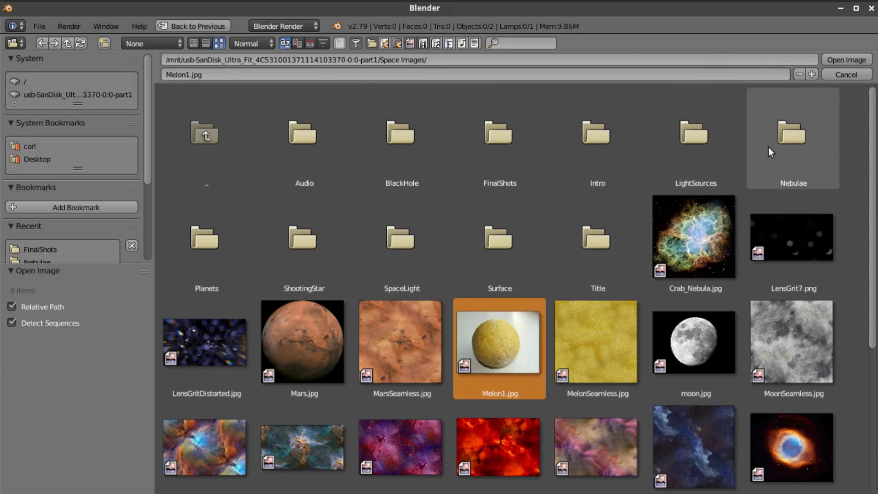
left_click(838, 56)
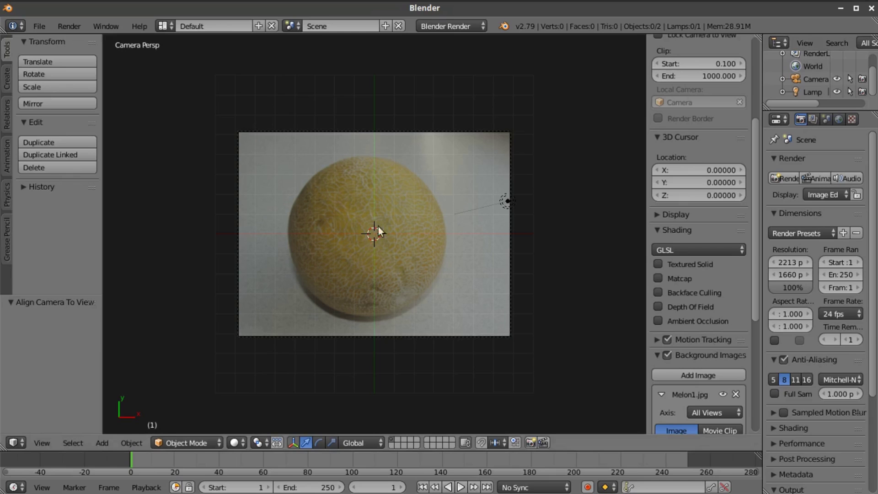
Add an ico sphere at the scene's centre with 4 subdivisions
left_click(7, 81)
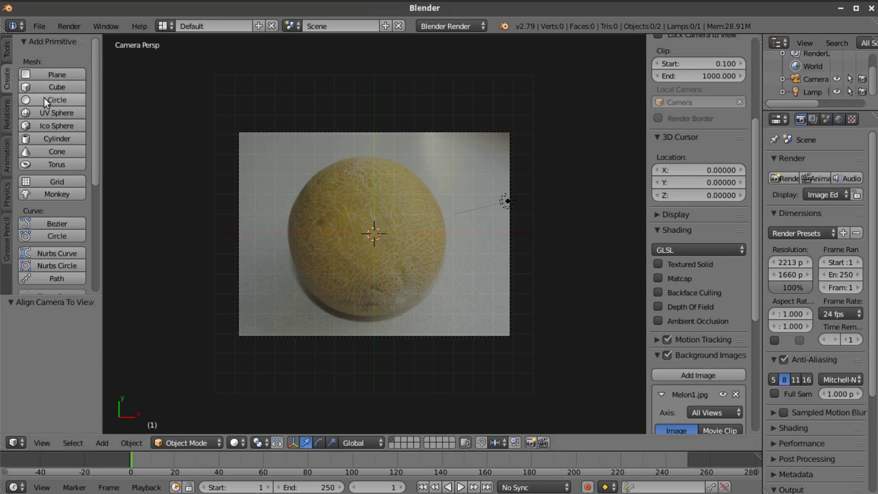
left_click(56, 123)
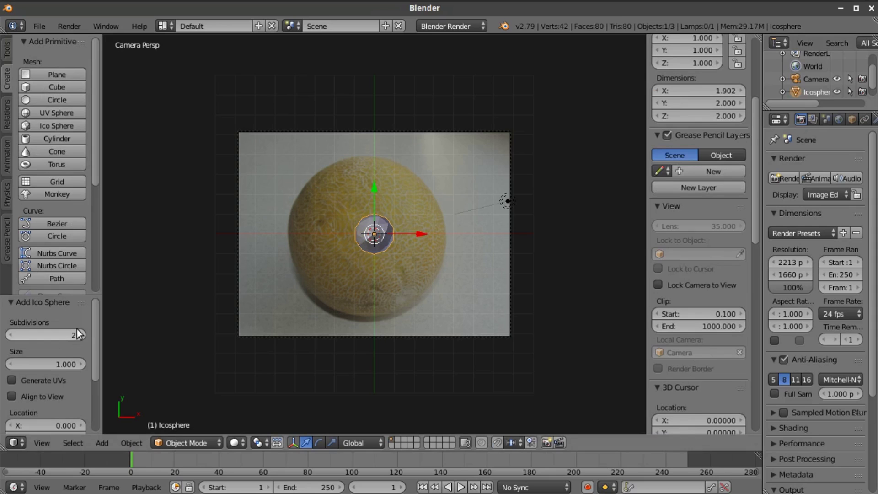
left_click(81, 336)
left_click(81, 335)
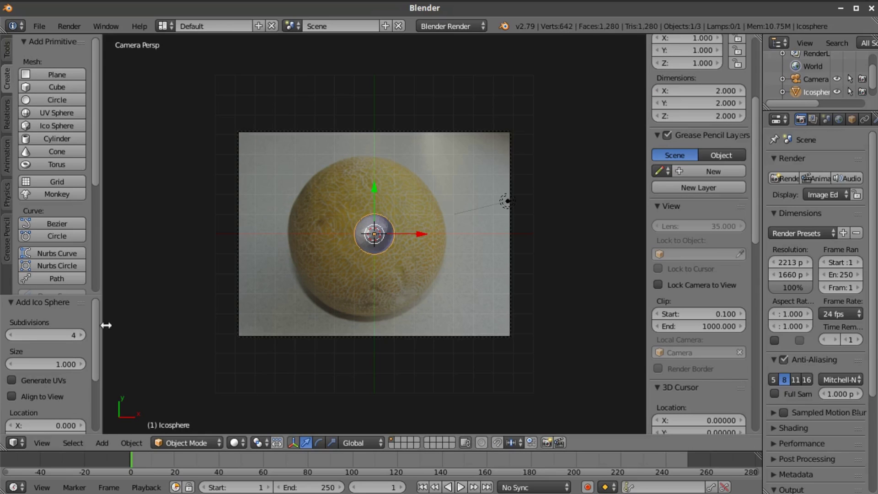
Apply smooth shading to the ico sphere and scale it up by about 3.21
left_click(6, 49)
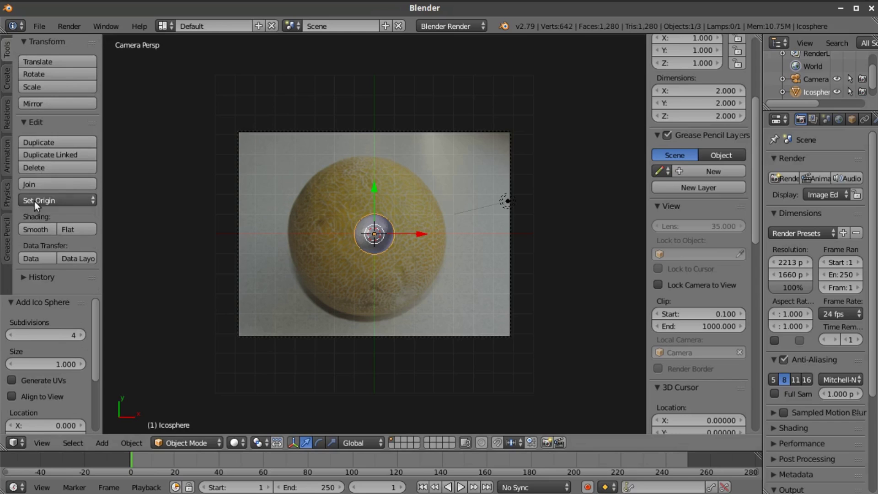
left_click(37, 229)
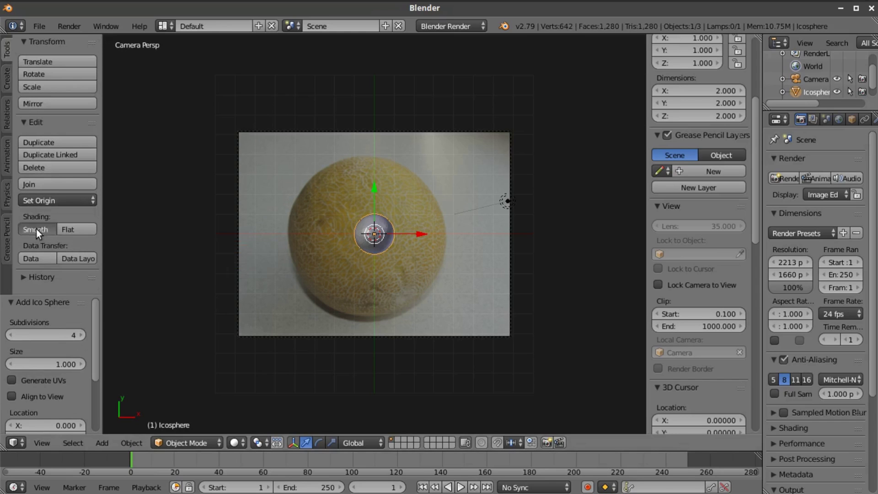
key("s")
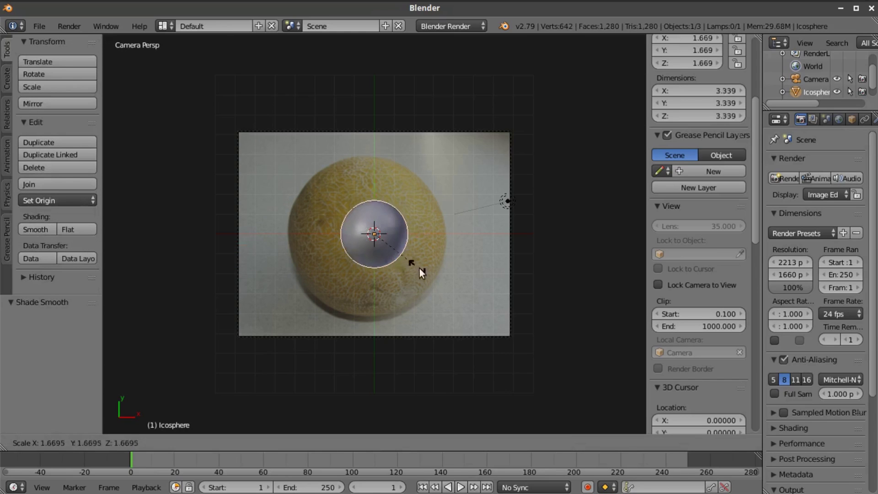
left_click(453, 294)
Display the Melon1.jpg background image in front of the objects and lower its opacity to about 0.374
scroll(700, 353, "down", 15)
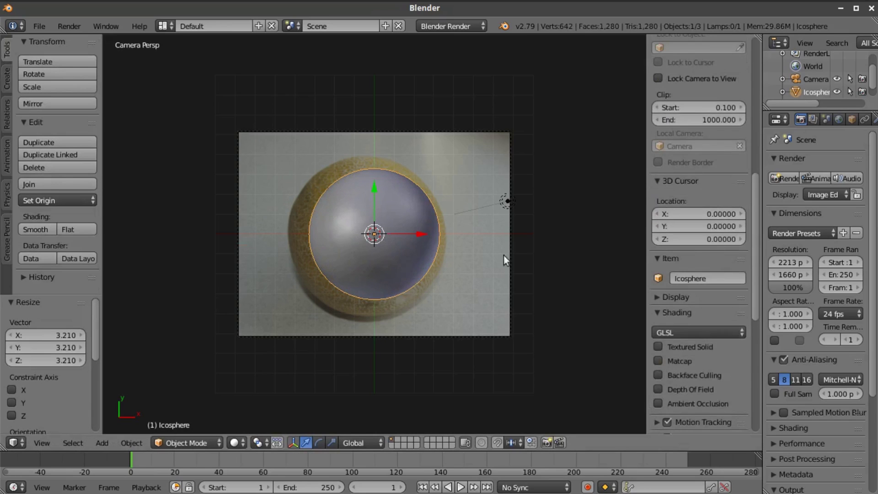
scroll(682, 329, "down", 1)
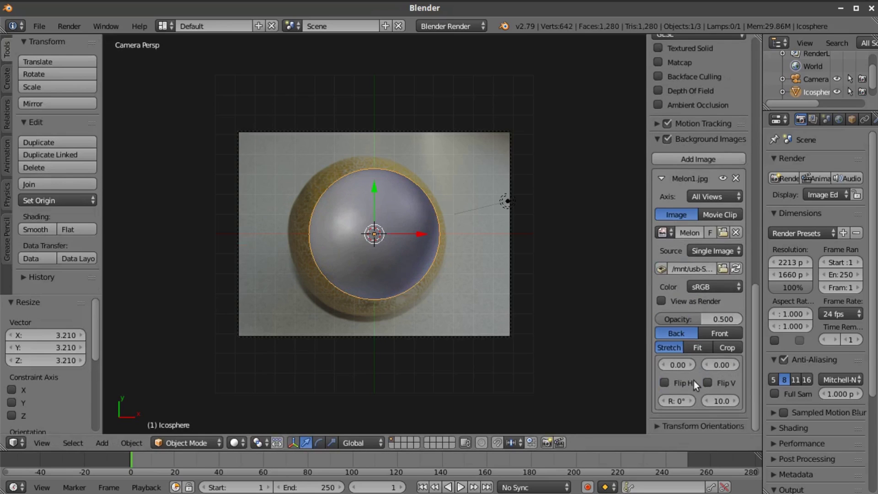
left_click(720, 334)
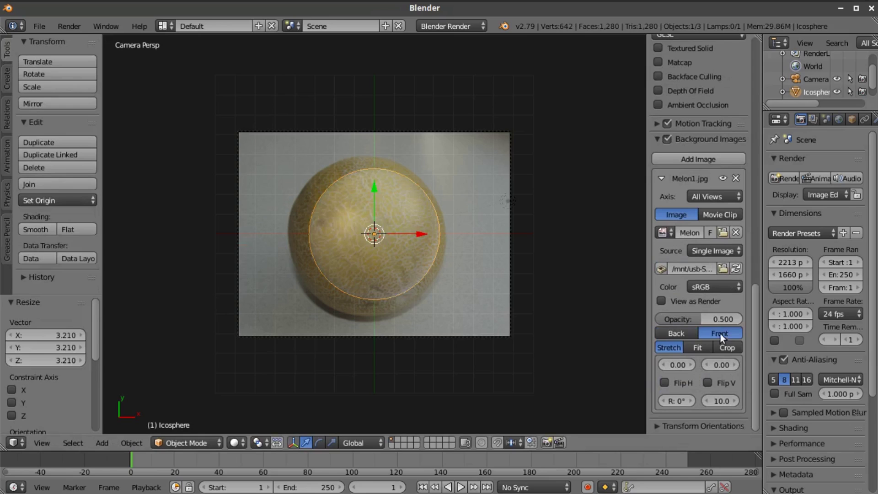
left_click_drag(700, 316, 666, 317)
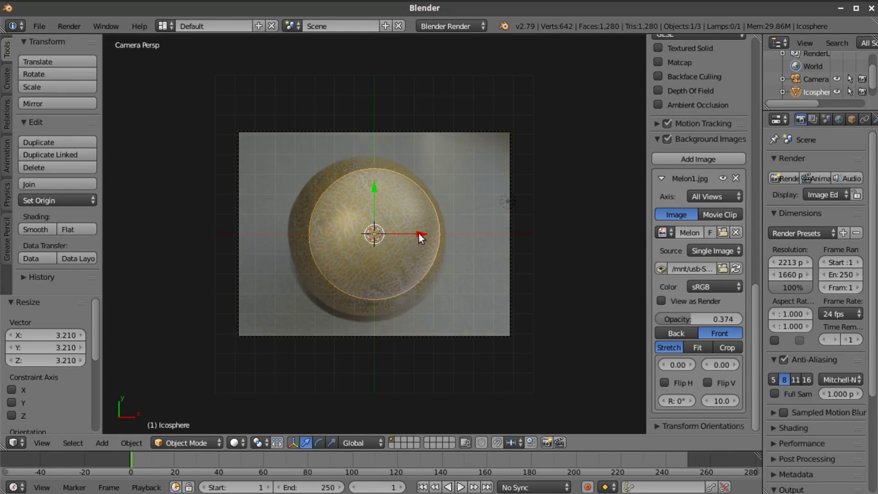
Move the ico sphere about -0.454 along X, enlarge it to about 1.17, and adjust its Y and X position over the melon
left_click_drag(419, 232, 407, 243)
key("s")
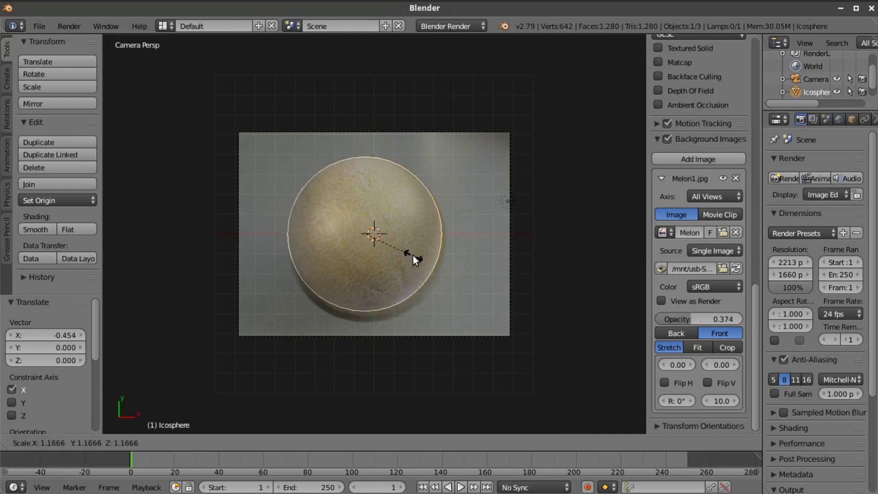
left_click(413, 255)
left_click_drag(368, 193, 383, 203)
left_click_drag(413, 235, 413, 236)
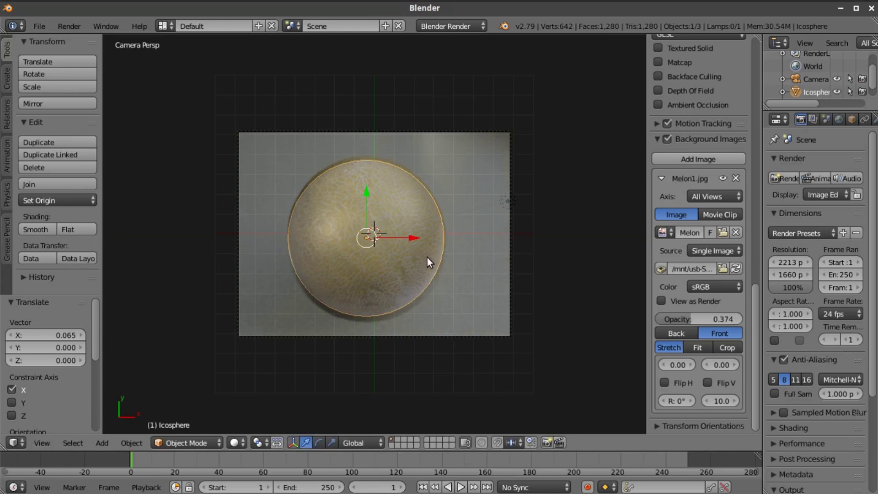
Shrink the ico sphere slightly, then rescale it by about 1.009 to fit the melon's outline
key("s")
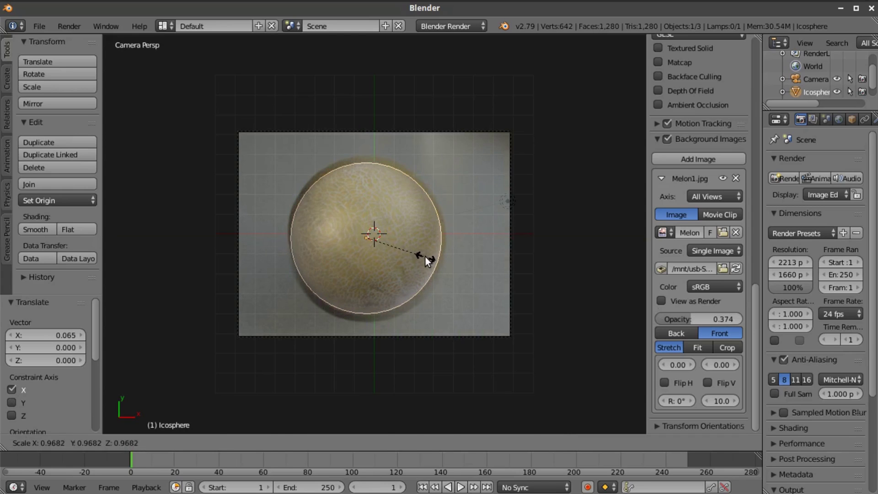
left_click(425, 257)
key("s")
key("Escape")
key("ctrl+z")
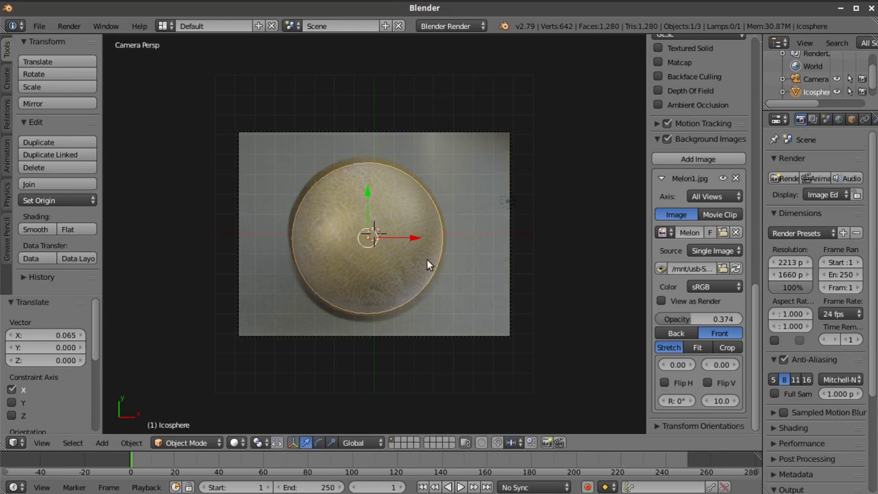
key("s")
left_click(427, 260)
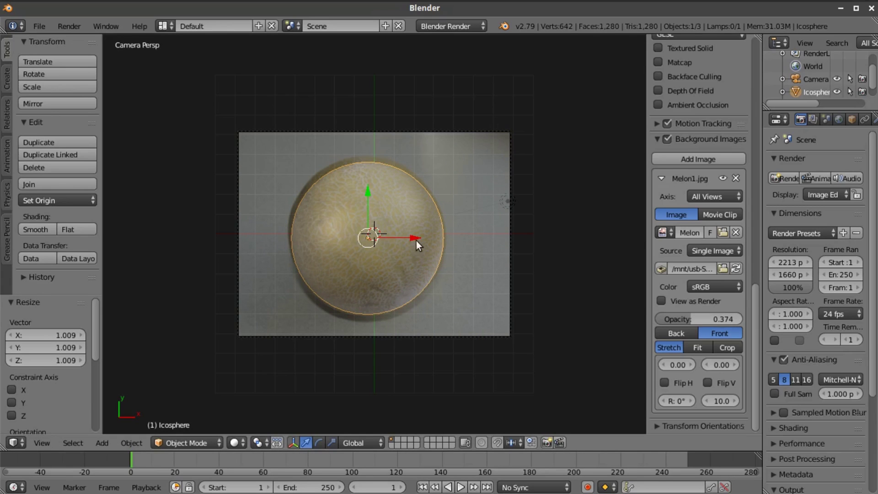
Nudge the ico sphere about 0.065 along Y and -0.032 along X to centre it on the melon
left_click(416, 240)
left_click_drag(369, 199, 366, 196)
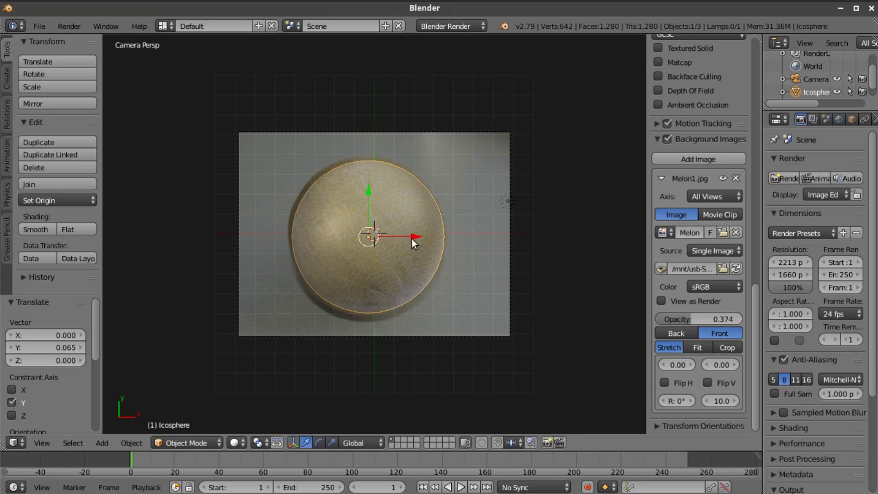
left_click_drag(411, 239, 410, 238)
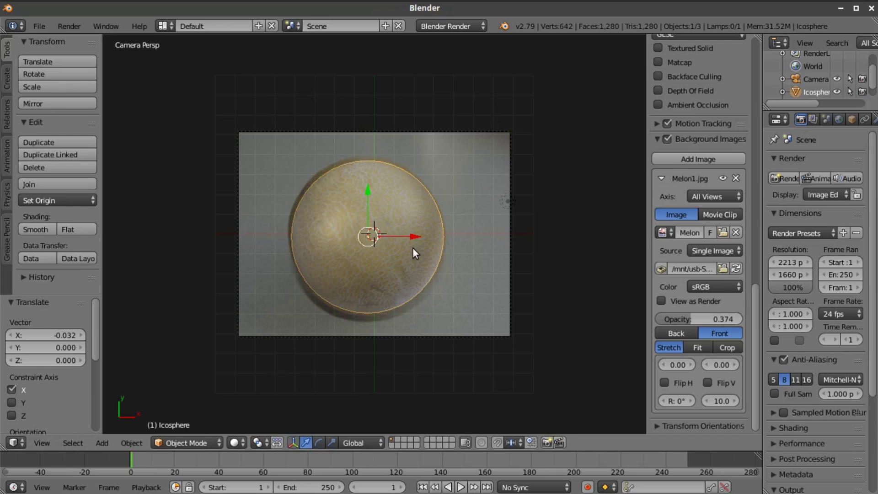
Unwrap the whole ico sphere mesh with Project From View using the camera view, then return to Object Mode
key("Tab")
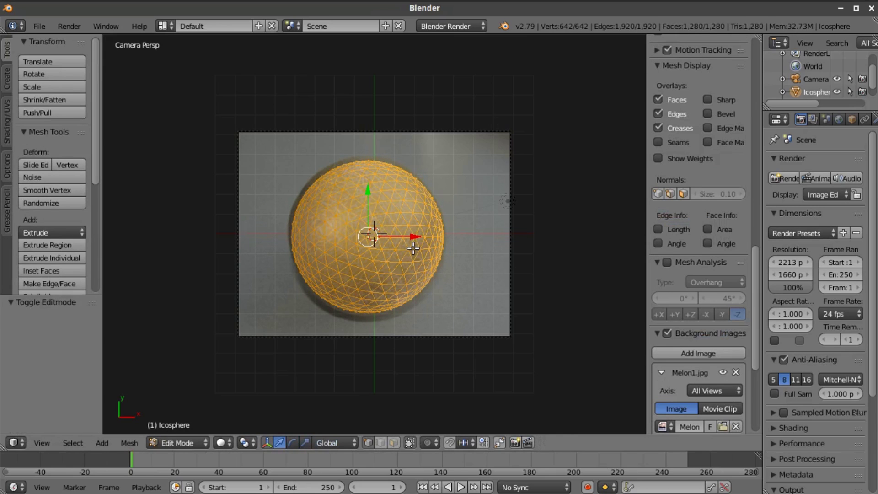
left_click(8, 105)
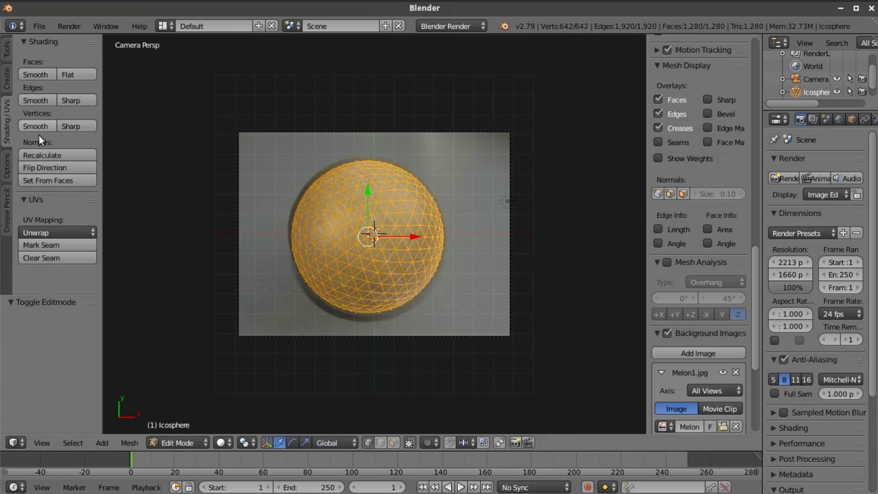
left_click(54, 233)
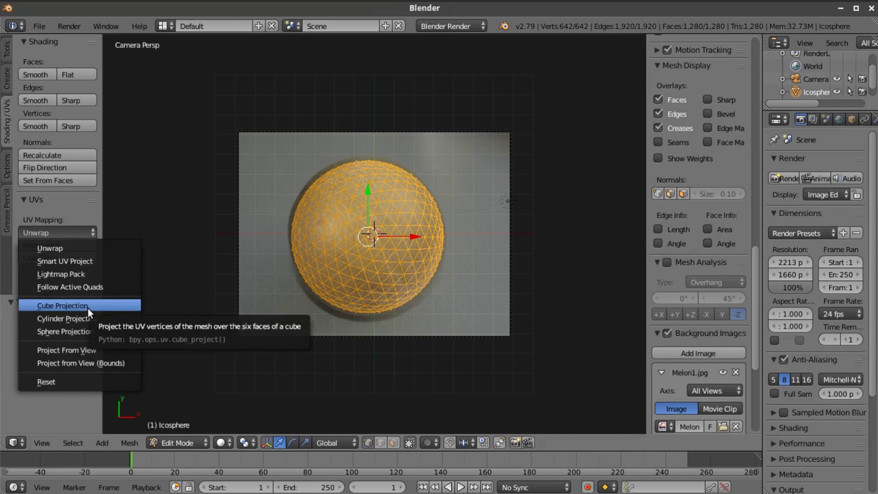
left_click(86, 349)
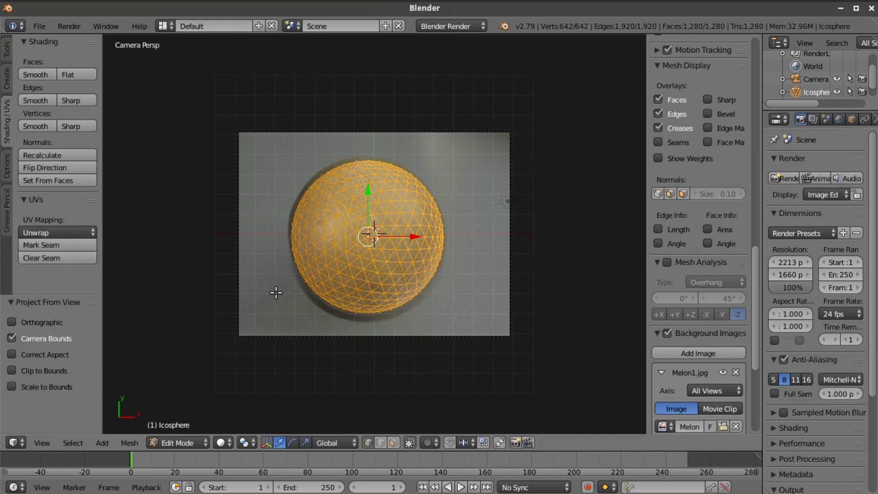
key("Tab")
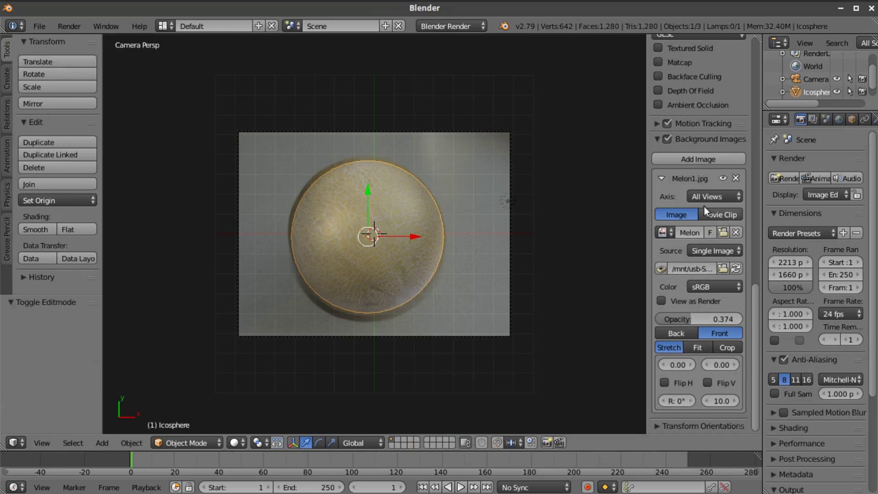
Hide the background images, widen the properties editor and set the viewport shading to Texture
left_click(666, 139)
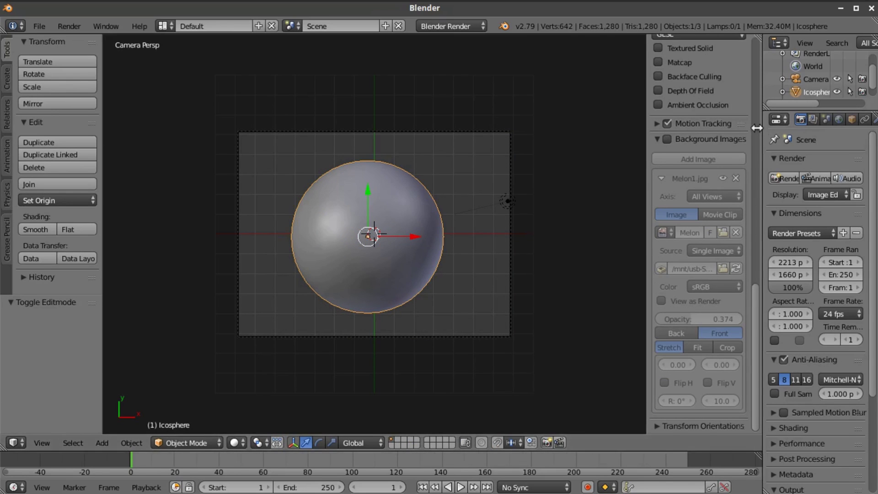
left_click_drag(760, 127, 636, 131)
left_click(242, 441)
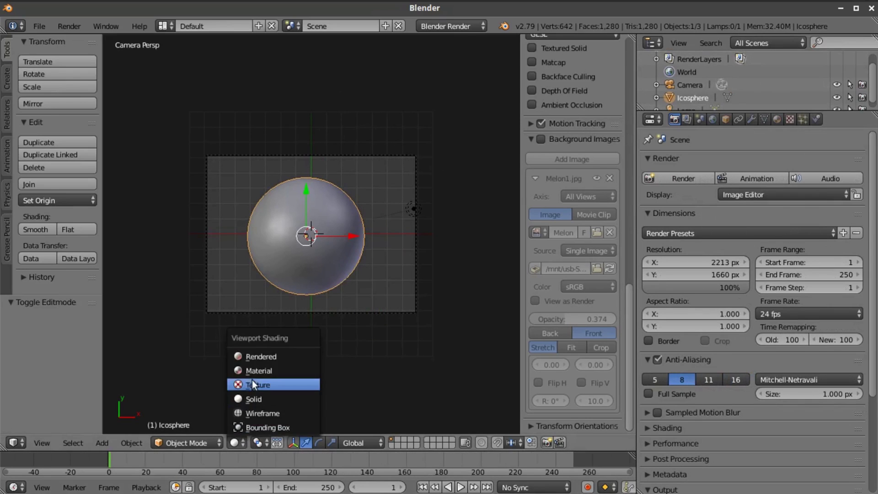
left_click(269, 385)
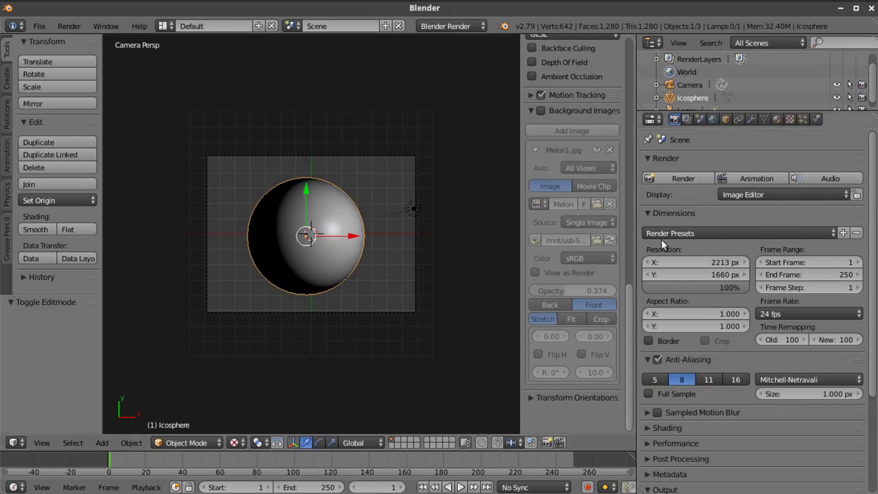
Add a new material to the ico sphere and raise its diffuse intensity to 1.0
left_click(784, 120)
left_click(718, 208)
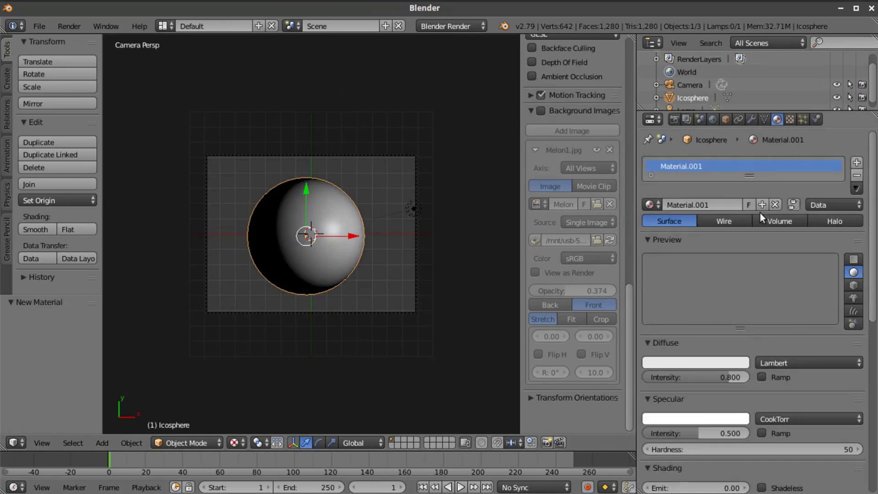
scroll(748, 353, "down", 5)
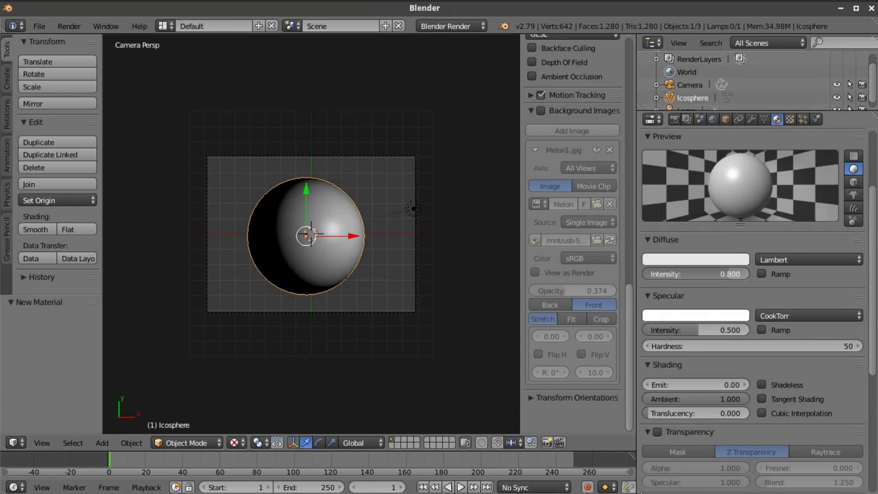
left_click_drag(728, 273, 749, 272)
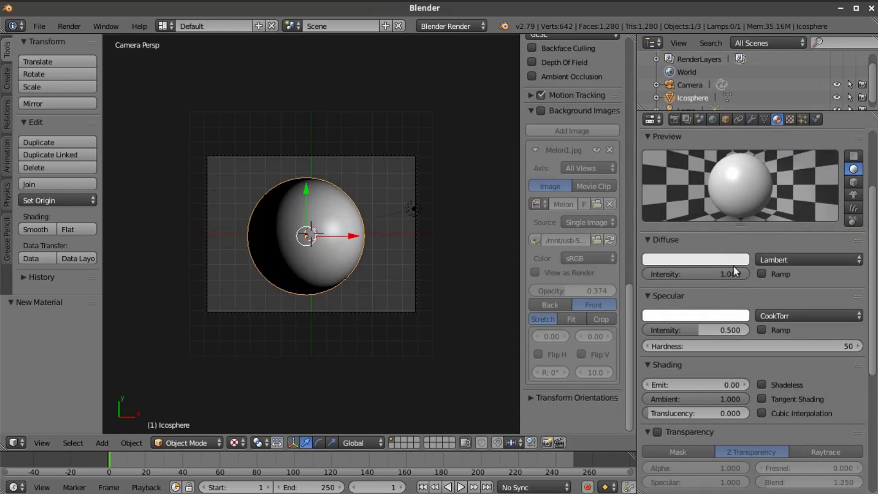
Add a new texture to the material and load Melon1.jpg from the Space Images folder as its image
left_click(789, 119)
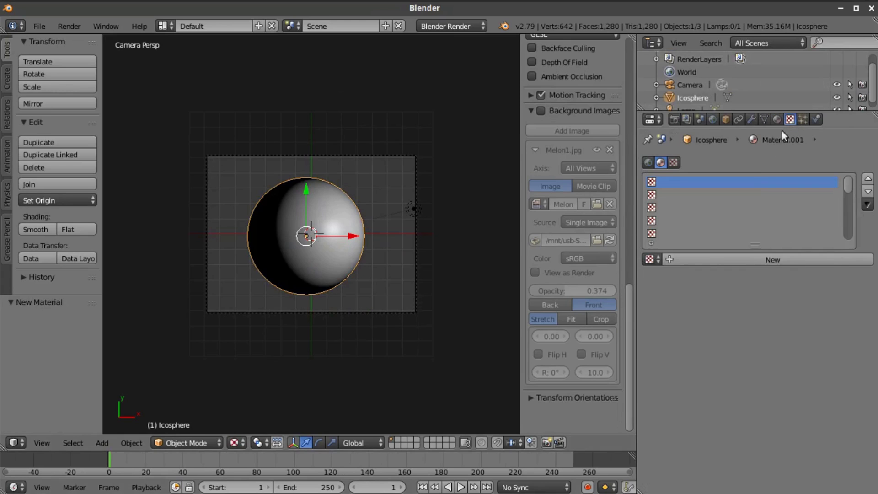
left_click(742, 260)
scroll(734, 360, "down", 4)
left_click(777, 387)
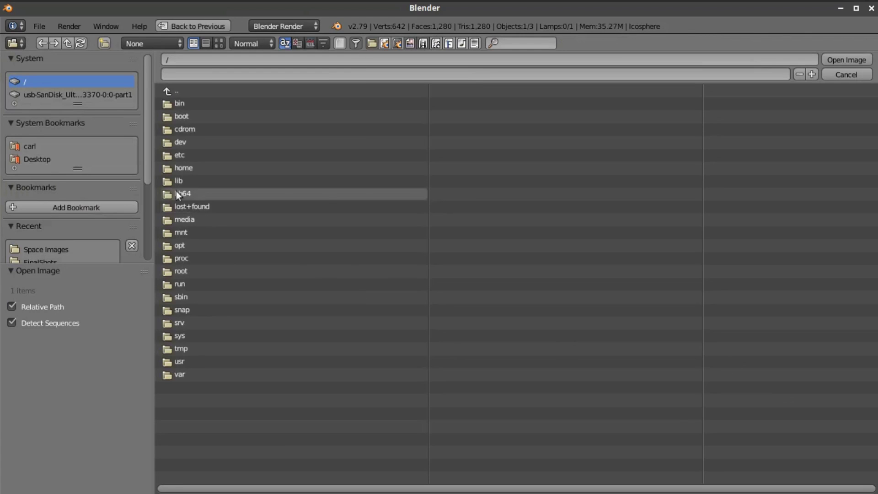
left_click(49, 243)
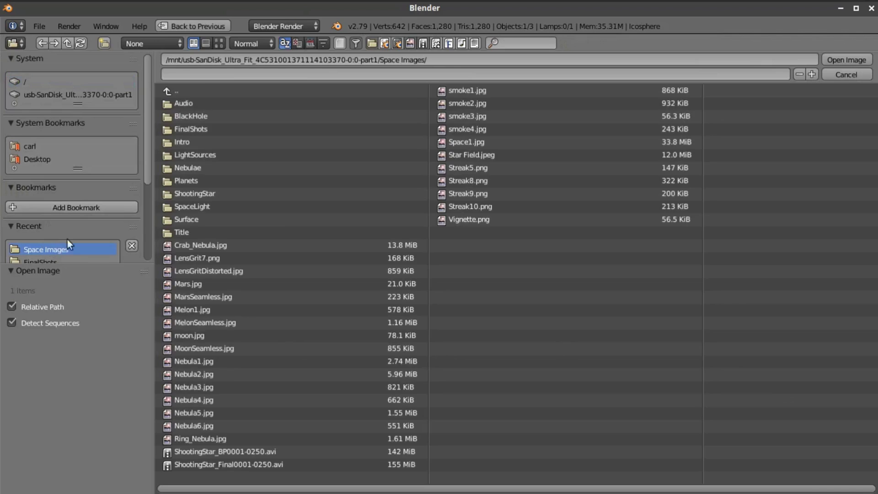
left_click(219, 42)
left_click(498, 320)
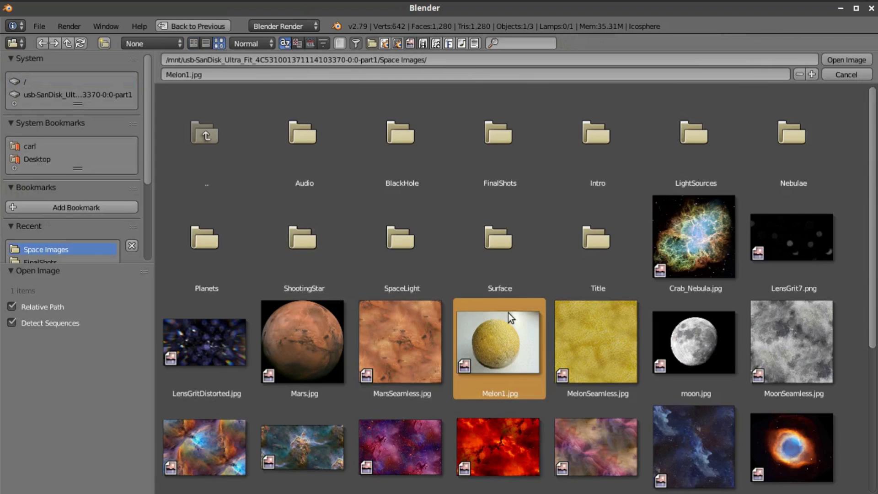
left_click(851, 58)
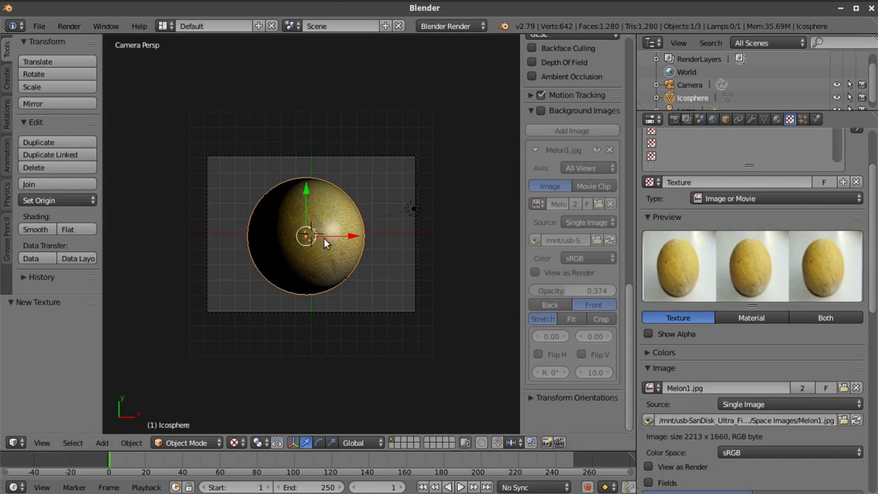
Inspect the melon texture on the sphere and lower the material's specular intensity to 0.260
scroll(325, 239, "up", 3)
scroll(336, 250, "up", 2)
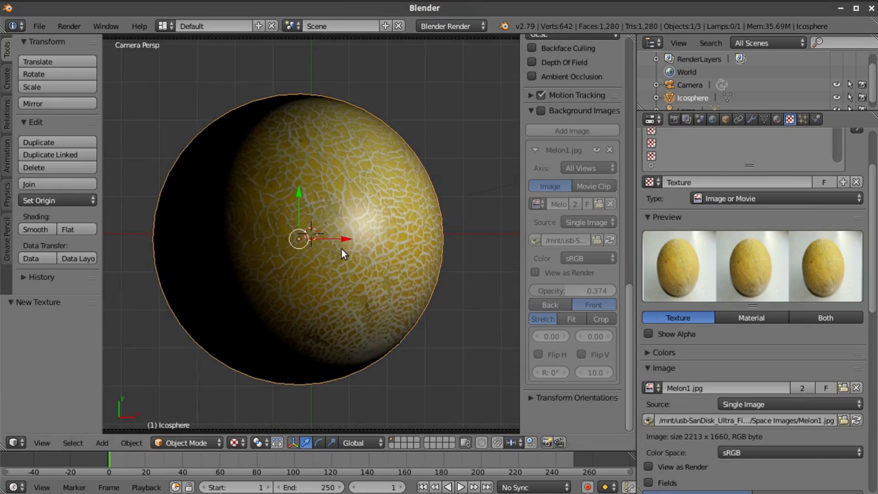
scroll(341, 249, "down", 2)
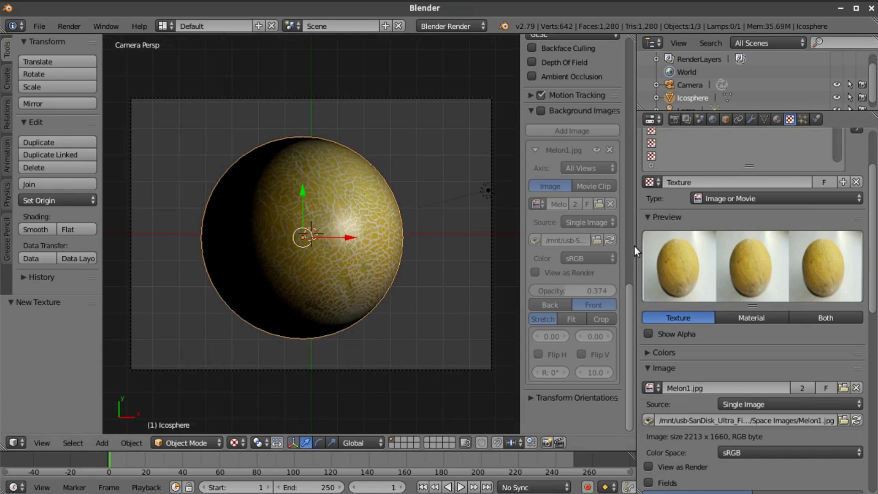
left_click_drag(634, 245, 593, 252)
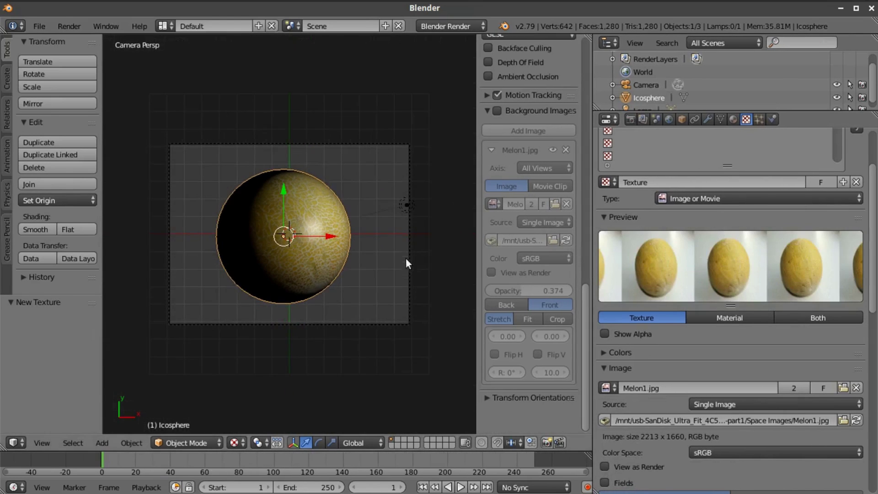
scroll(286, 239, "up", 2)
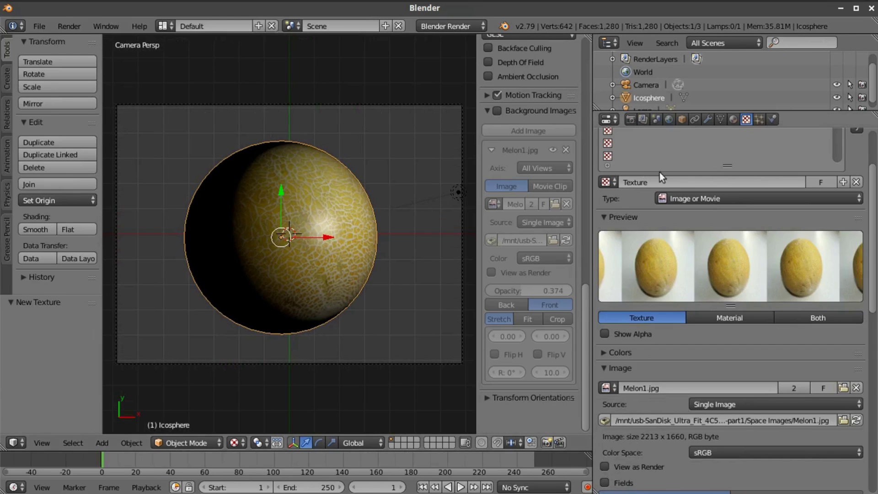
left_click(731, 116)
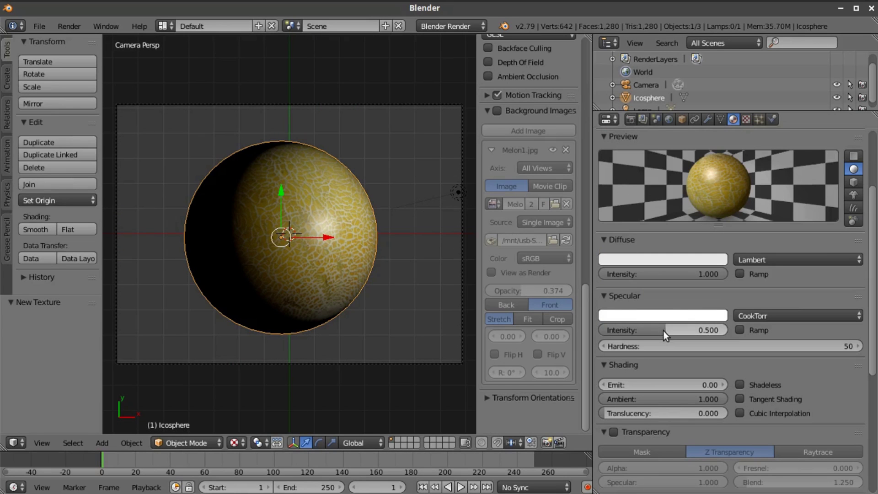
left_click_drag(662, 331, 633, 331)
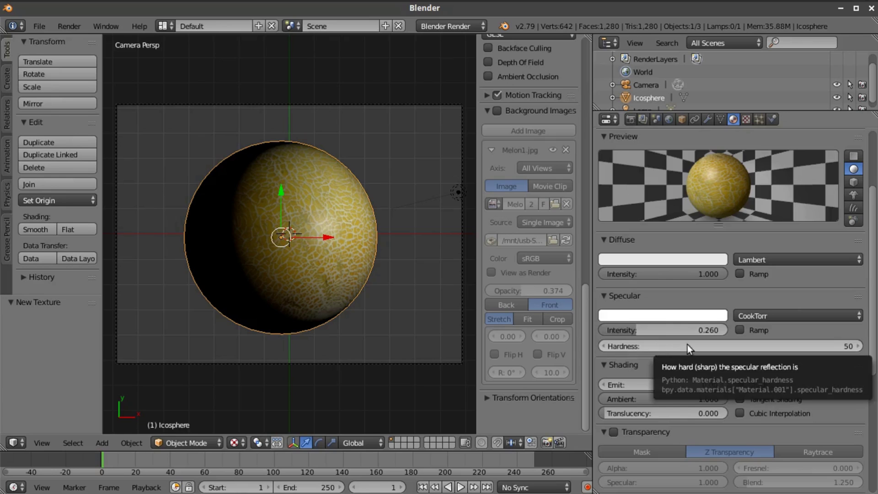
Try specular hardness values of 17 and 5 on the sphere's material
left_click_drag(687, 345, 658, 344)
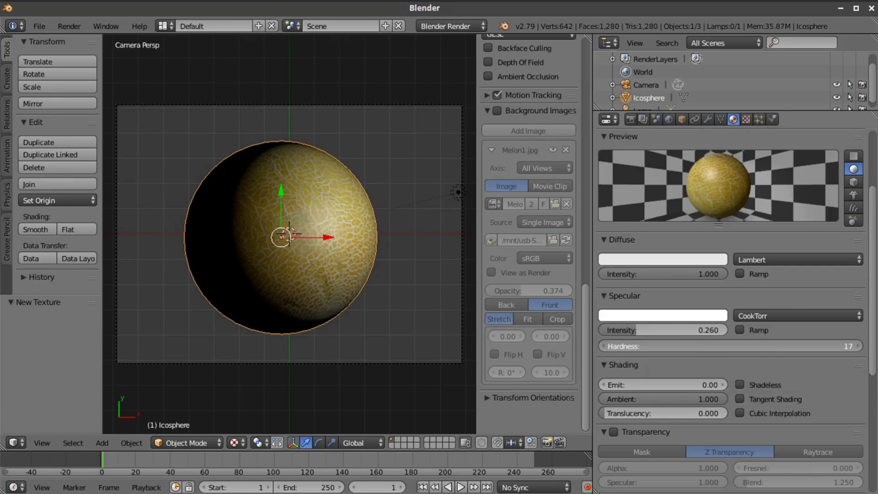
left_click(706, 347)
type("2")
key("BackSpace")
type("5")
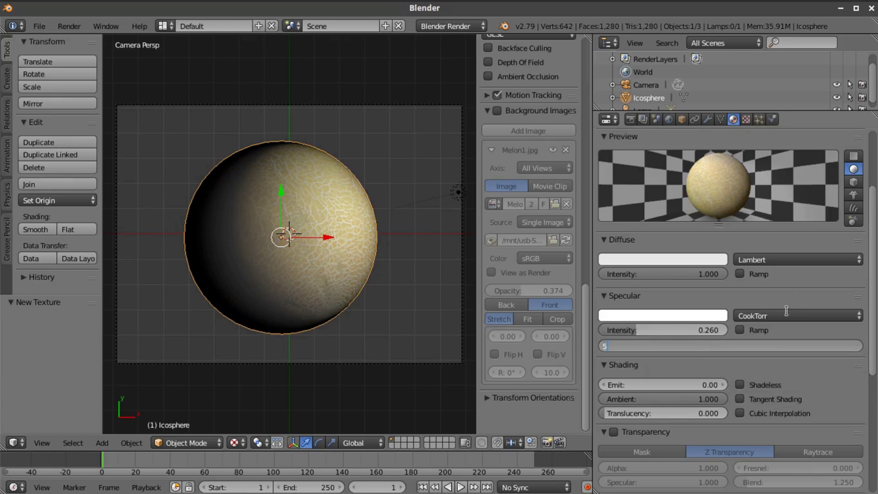
key("Return")
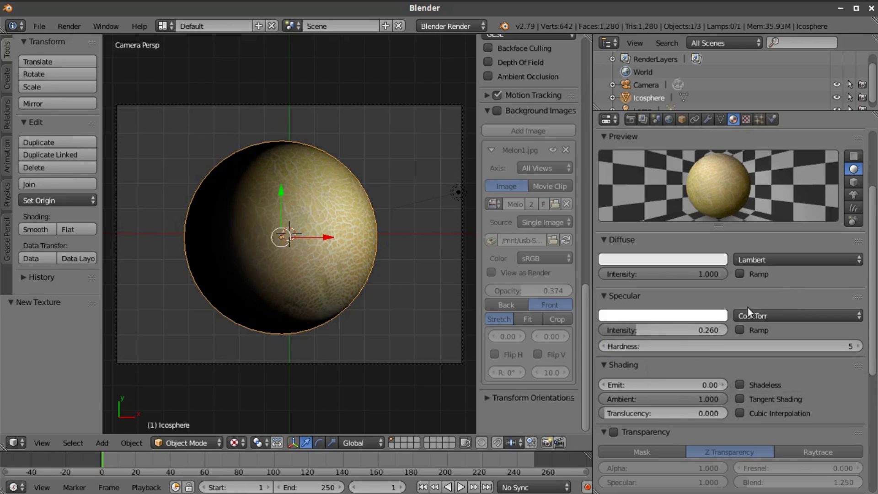
Set the material's specular hardness to 10
left_click(703, 347)
type("1")
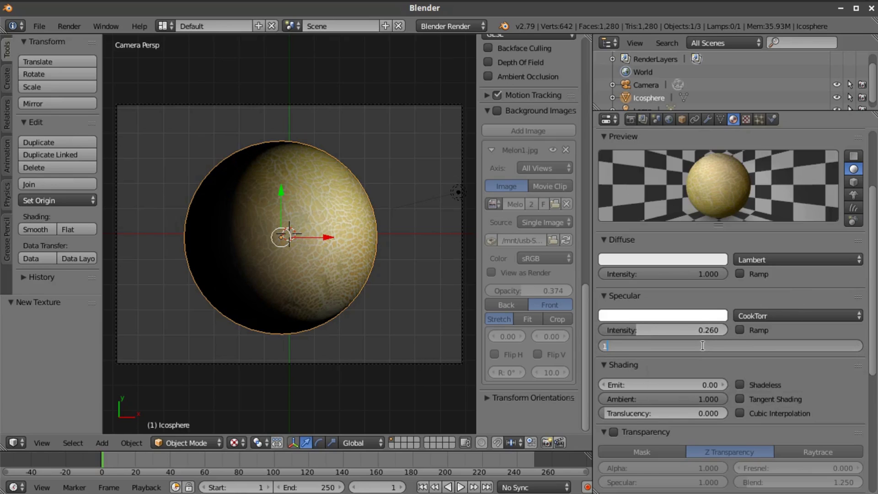
type("0")
key("Return")
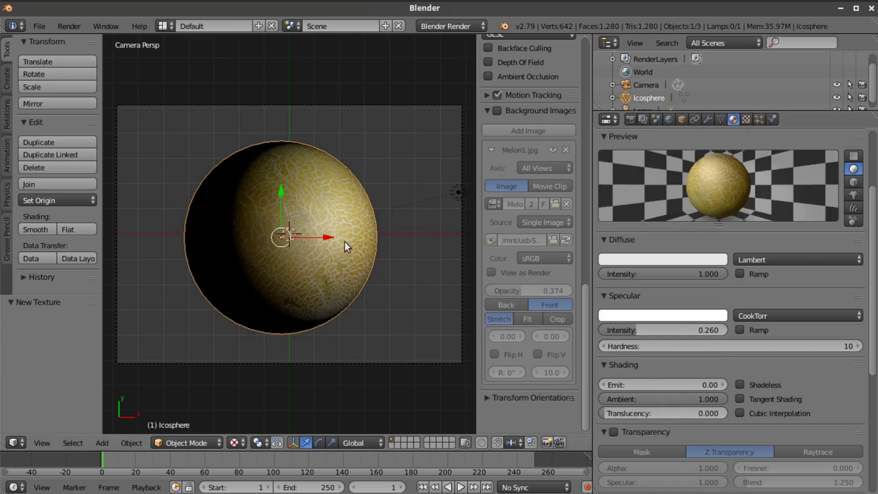
Enable the melon texture's Normal influence under Geometry
left_click(746, 119)
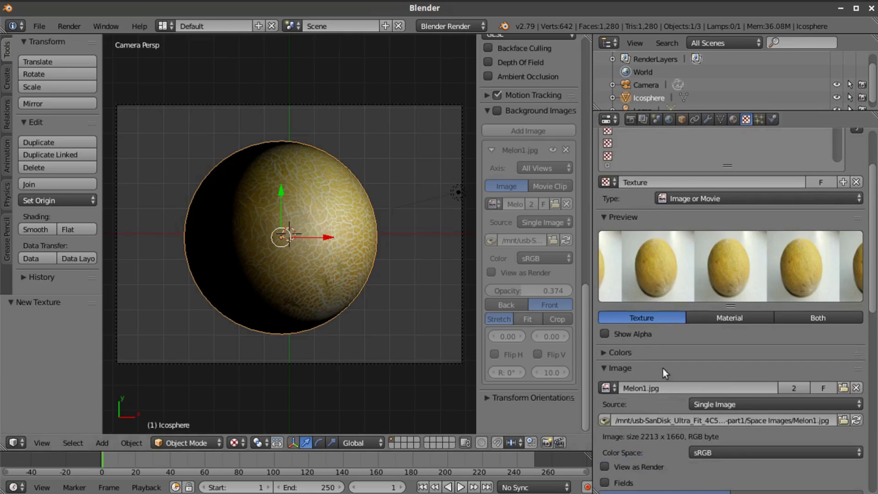
scroll(699, 382, "down", 15)
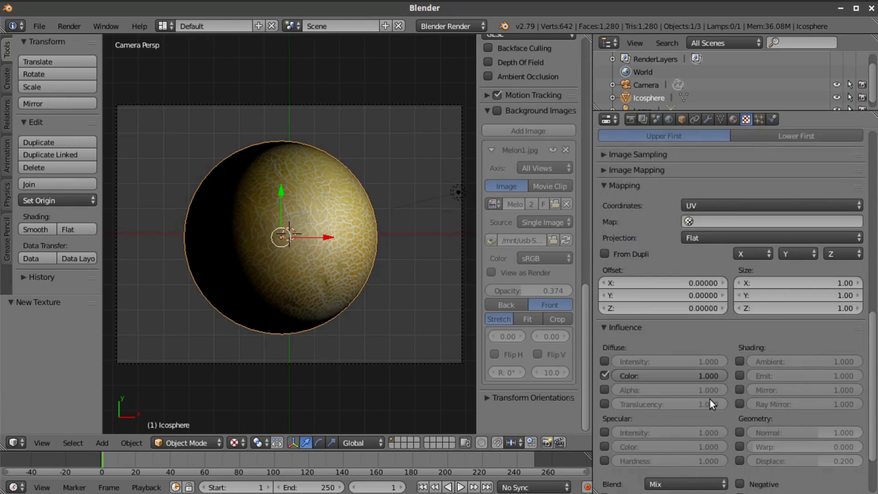
scroll(709, 399, "down", 4)
left_click(739, 356)
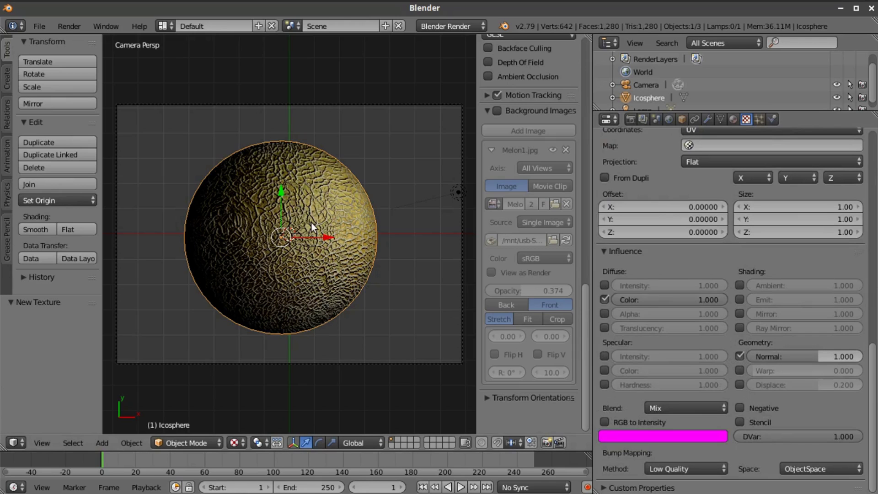
Check the bumps on the sphere up close and set the texture's Normal influence to -1
scroll(312, 223, "up", 4)
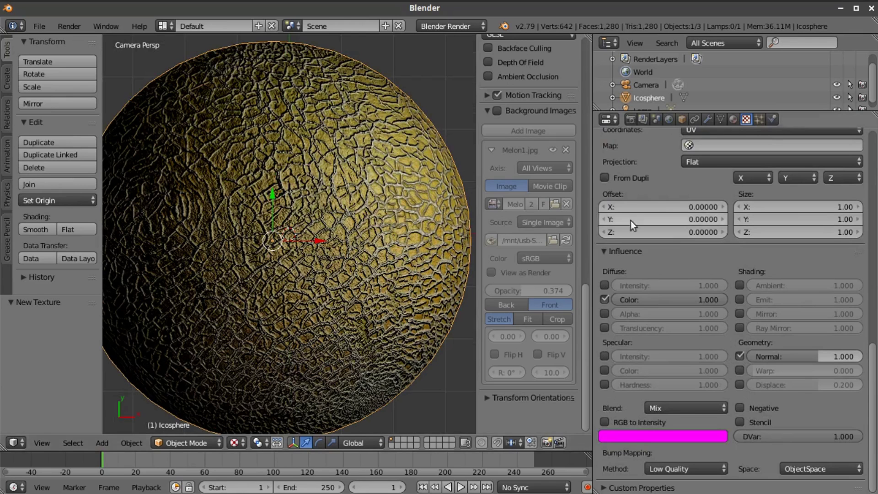
left_click(810, 353)
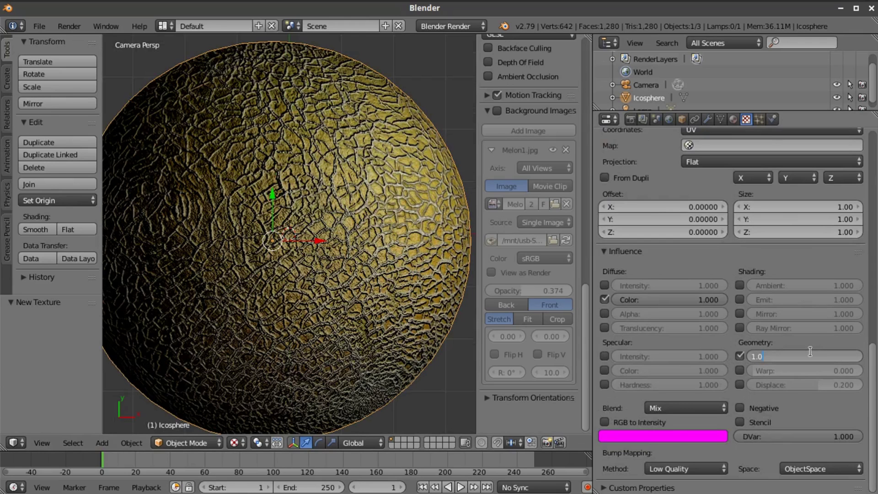
type("-1")
key("Return")
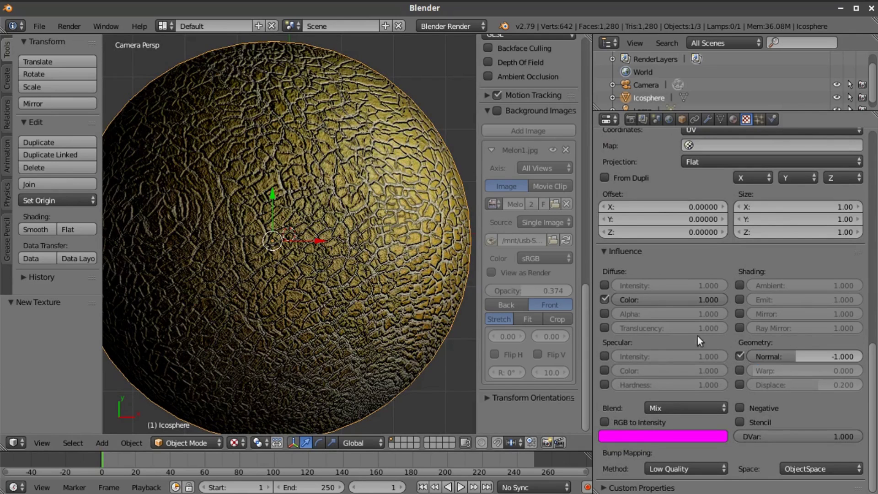
Try a Normal influence of -0.01 for the melon texture on the sphere
scroll(424, 262, "down", 1)
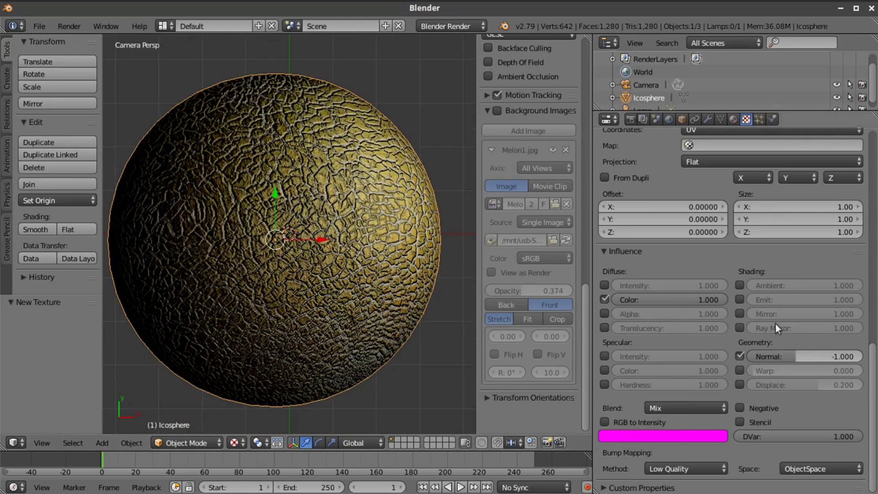
left_click(805, 355)
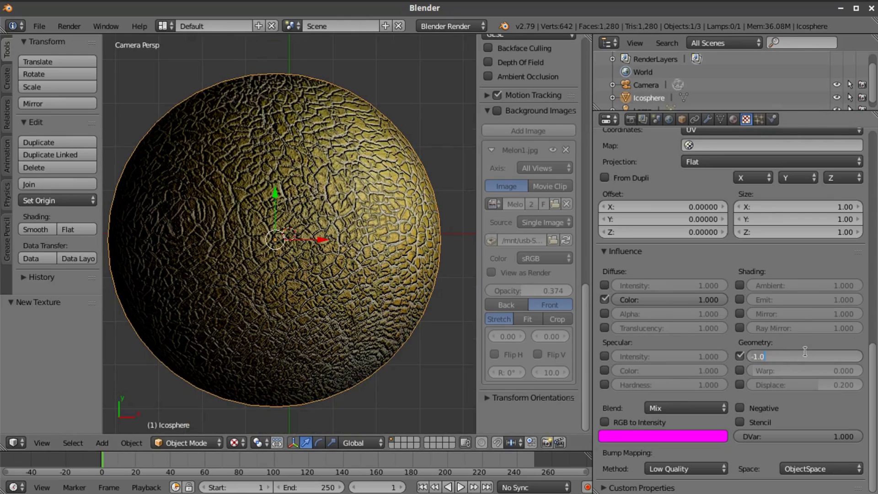
type("-1")
type("-0.")
key("Return")
Set the melon texture's Normal influence to -0.05
left_click(832, 356)
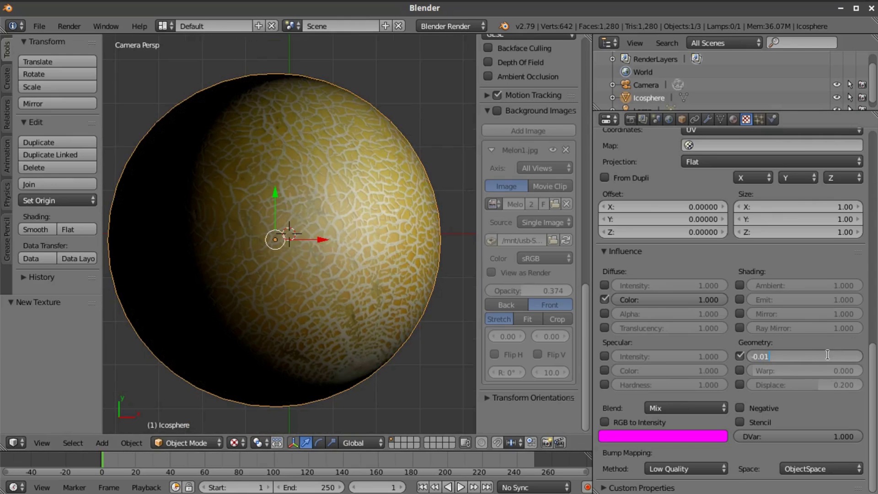
type("55")
key("Return")
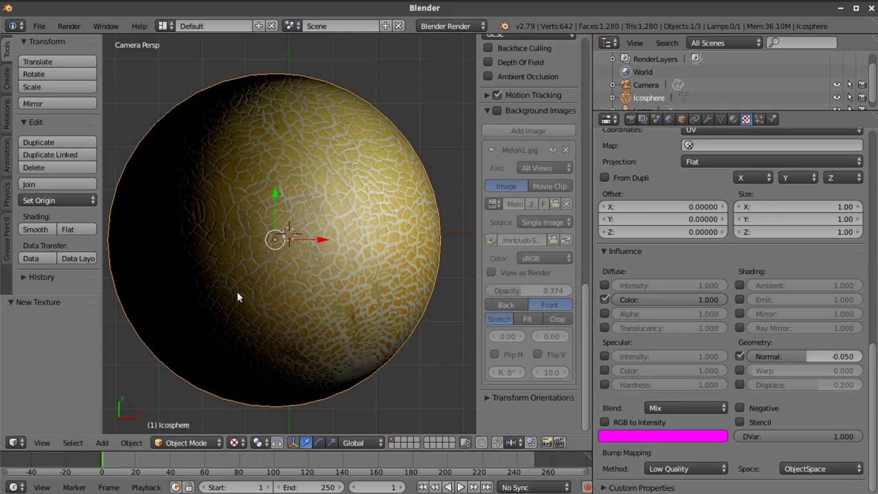
Scale the sphere uniformly by about 0.486 and check its surface up close
scroll(312, 232, "down", 4)
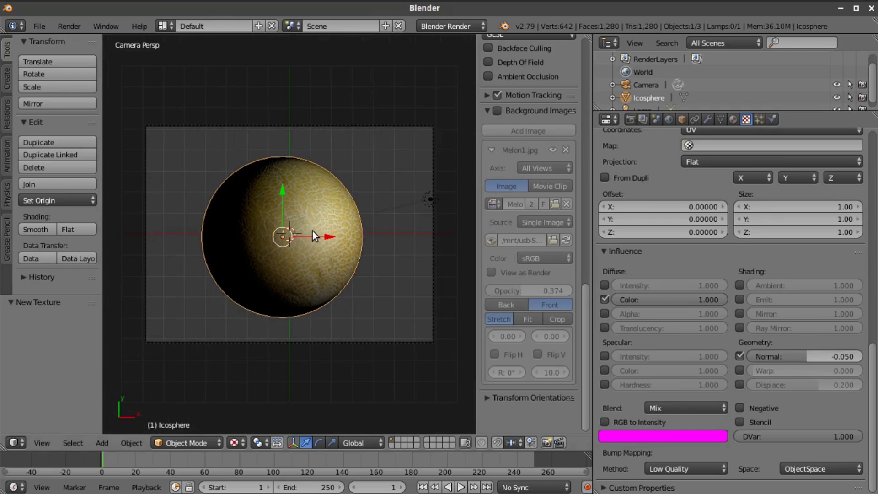
key("s")
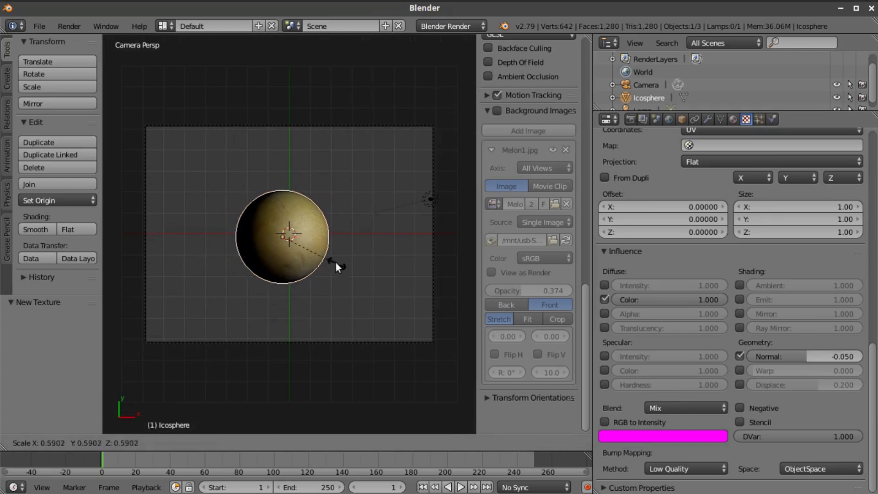
left_click(328, 256)
scroll(328, 260, "up", 3)
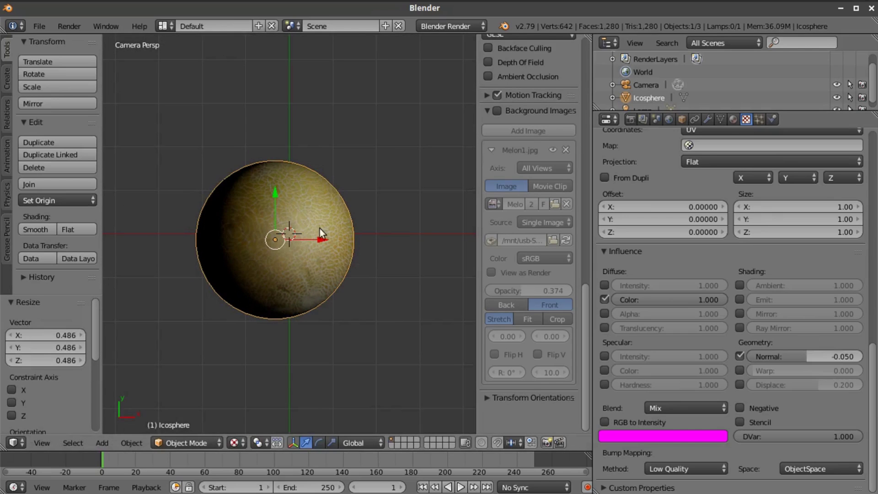
scroll(319, 252, "up", 3)
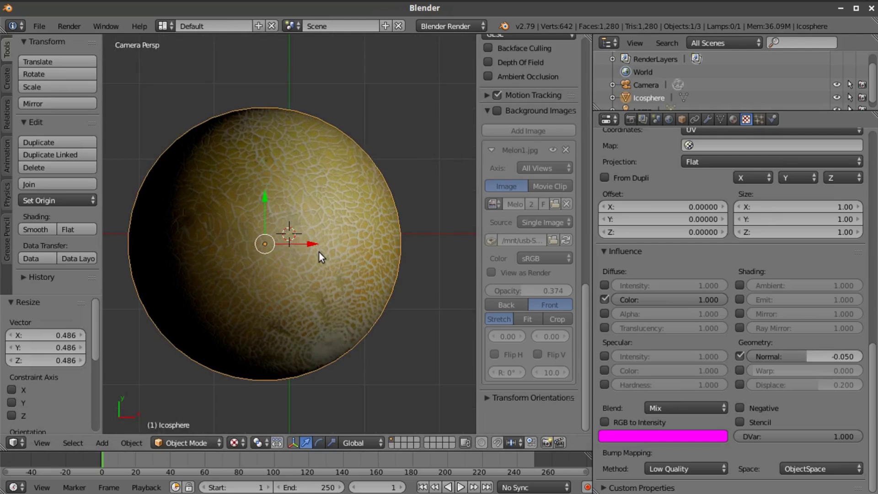
scroll(319, 251, "down", 3)
scroll(319, 251, "down", 2)
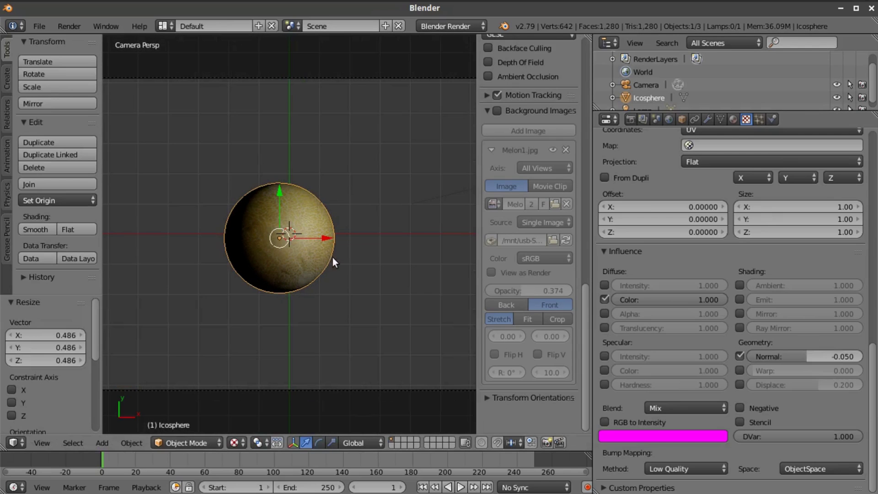
scroll(300, 218, "down", 1)
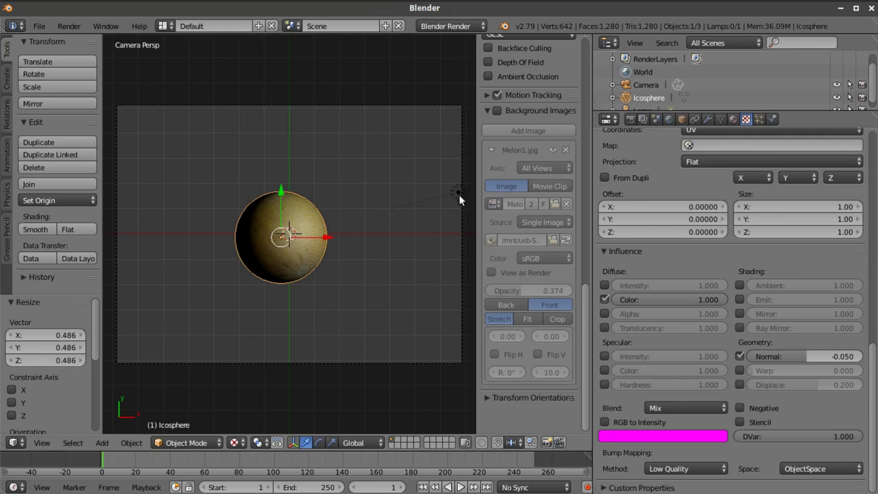
Select the lamp and move it about -0.41 along the X axis
right_click(448, 194)
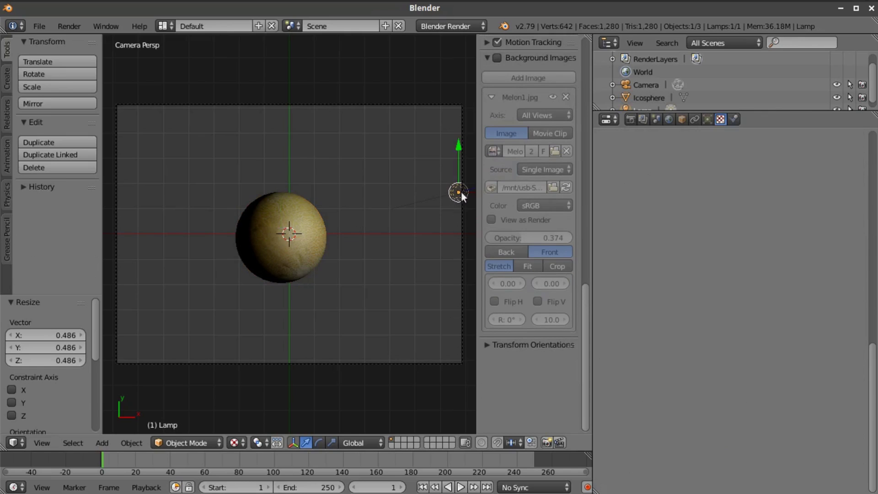
scroll(452, 192, "down", 1)
key("g")
key("x")
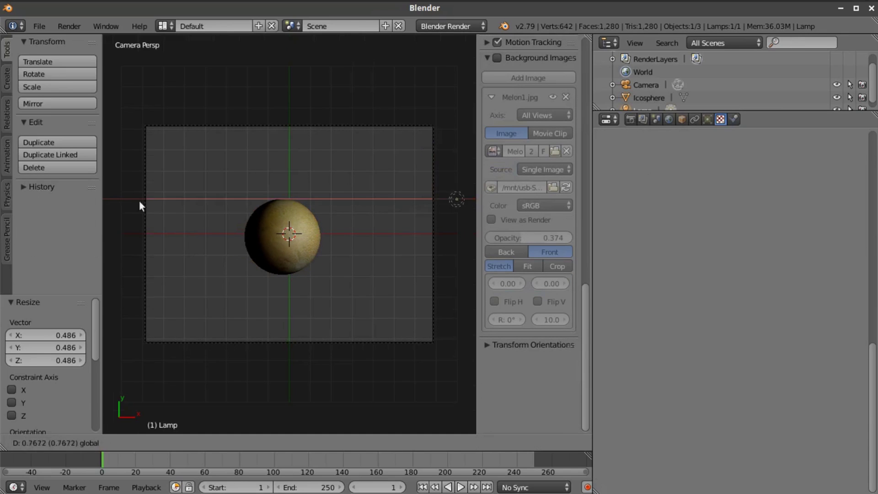
left_click(449, 199)
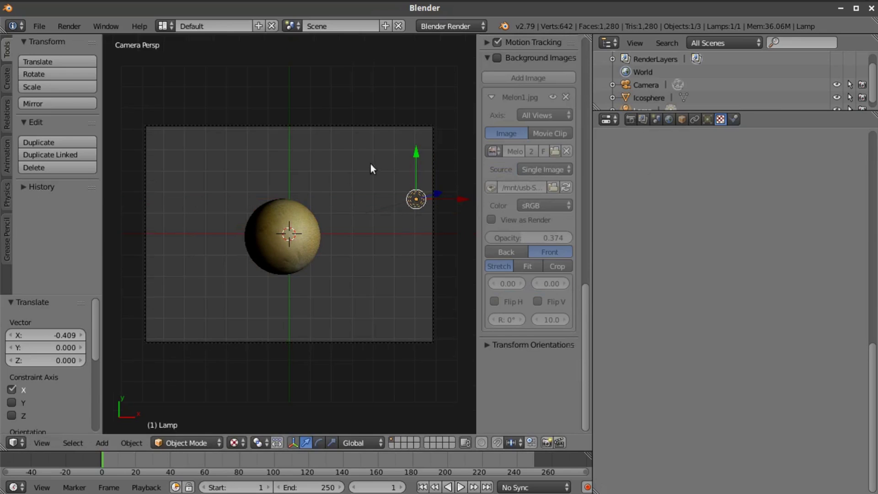
Move the lamp about 0.95 along the Y axis and about 0.49 along the X axis
key("g")
key("y")
left_click(428, 133)
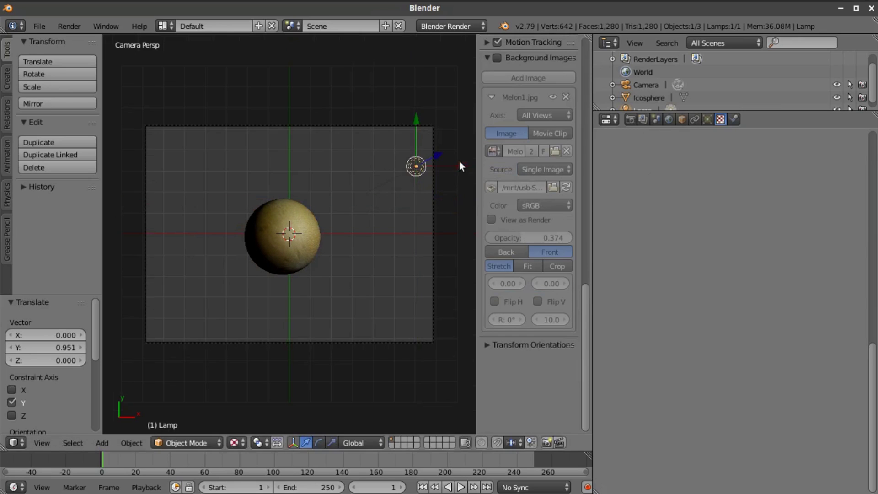
key("g")
key("x")
left_click(471, 168)
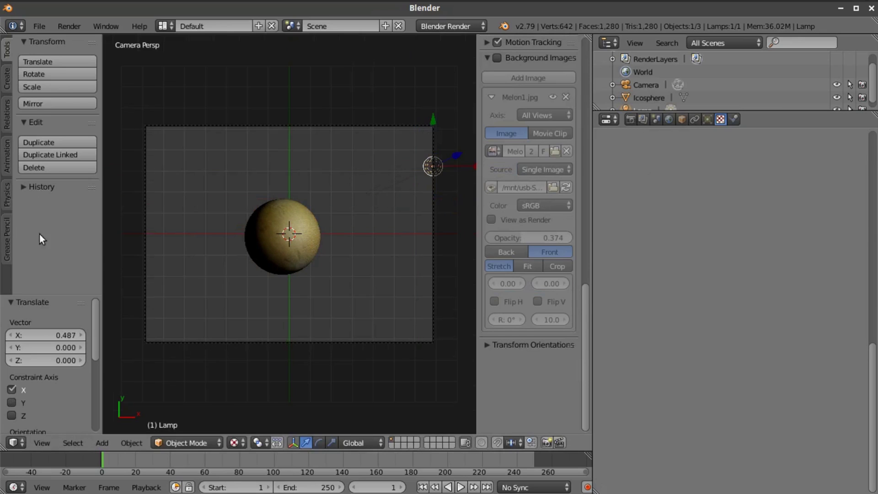
Set the render resolution to 1920 by 1080 px
left_click(631, 119)
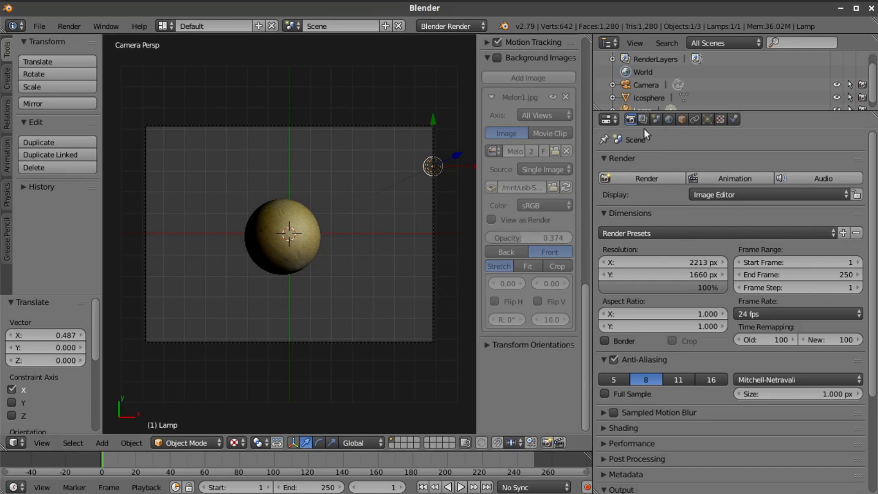
left_click(650, 261)
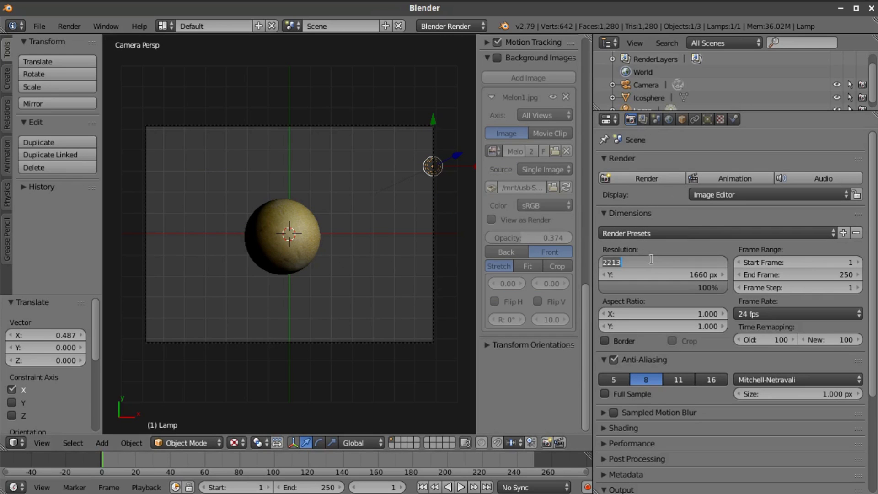
type("1920")
key("Return")
left_click(660, 274)
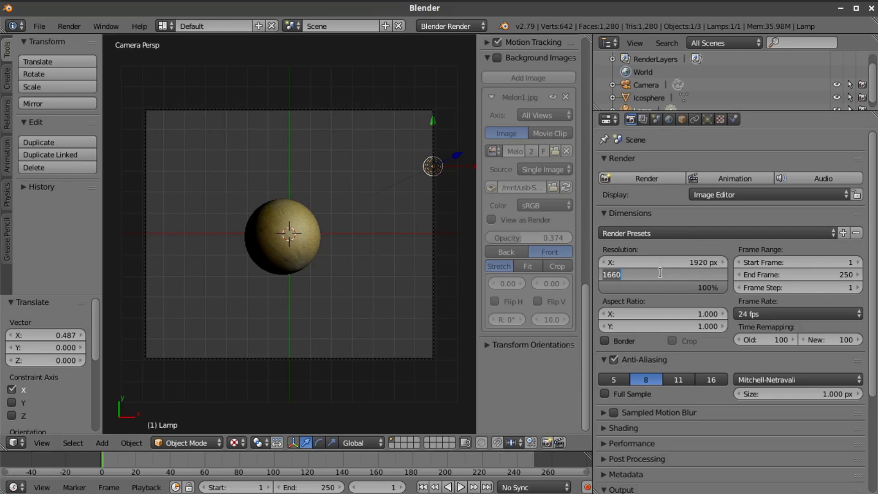
type("1080")
key("Return")
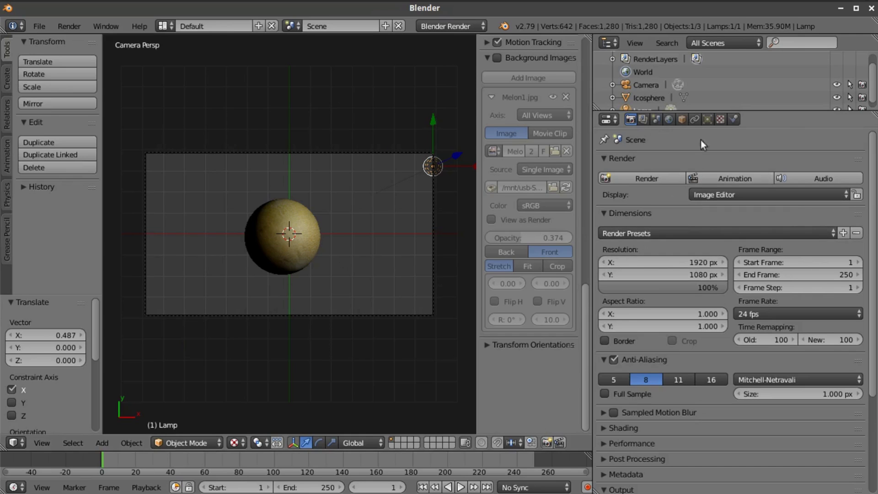
Start an Images as Planes import and show the Space Images folder as thumbnails
left_click(40, 26)
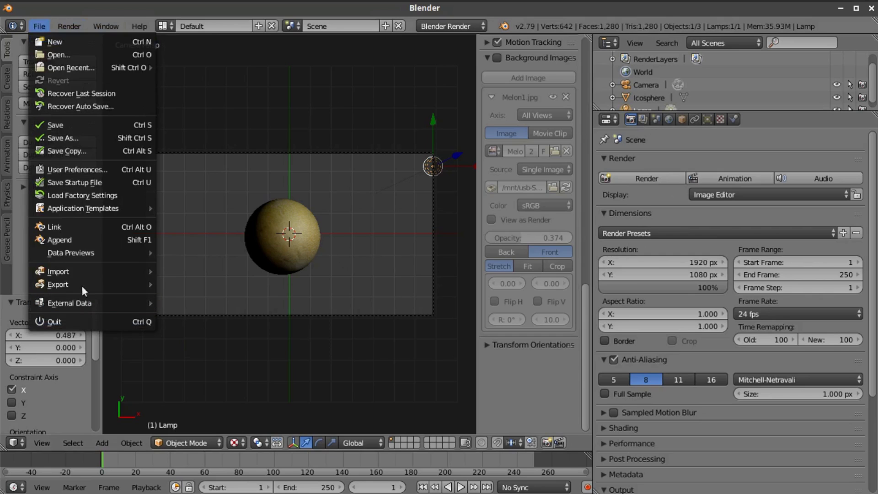
mouse_move(76, 271)
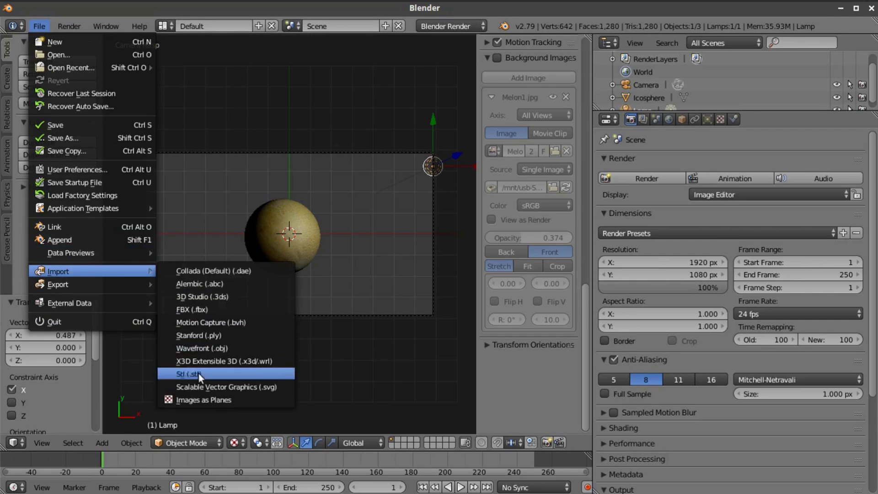
left_click(206, 396)
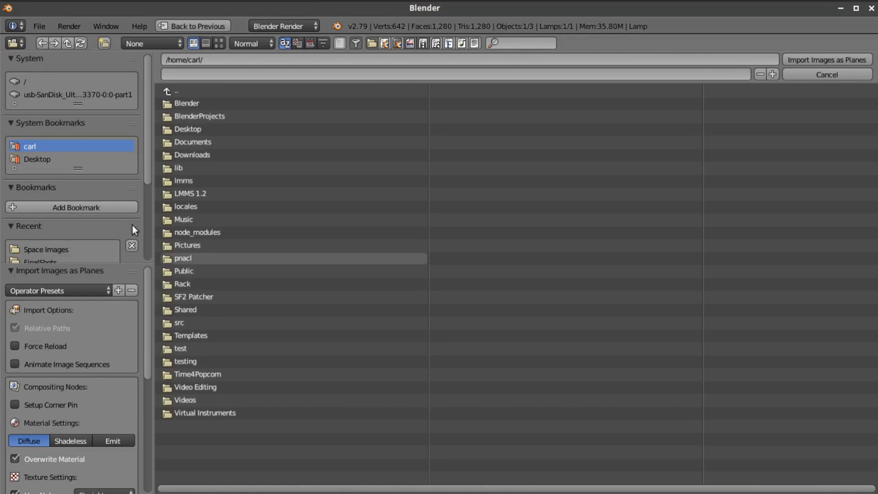
left_click(44, 249)
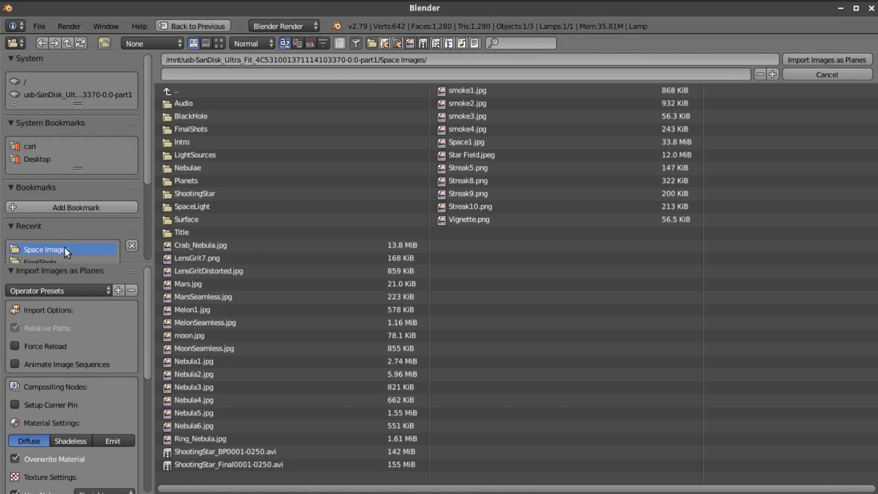
left_click(219, 42)
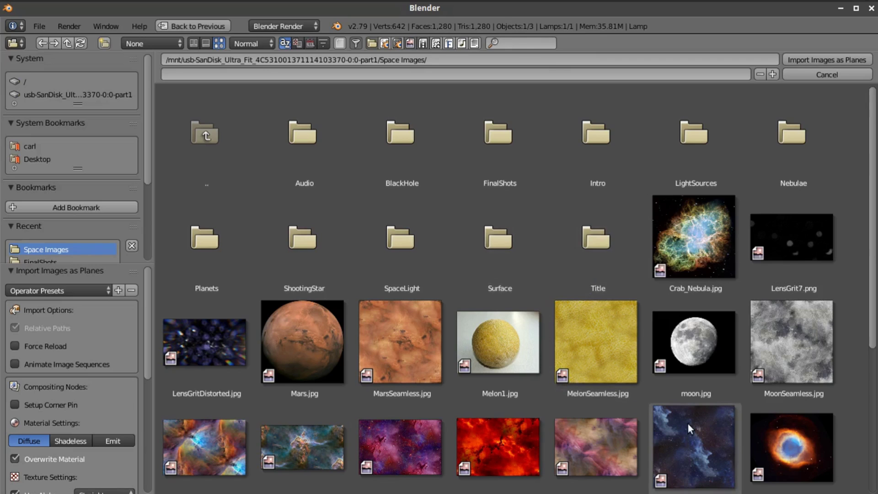
Import Nebula6.jpg as an image plane with the Shadeless material setting
scroll(582, 337, "down", 3)
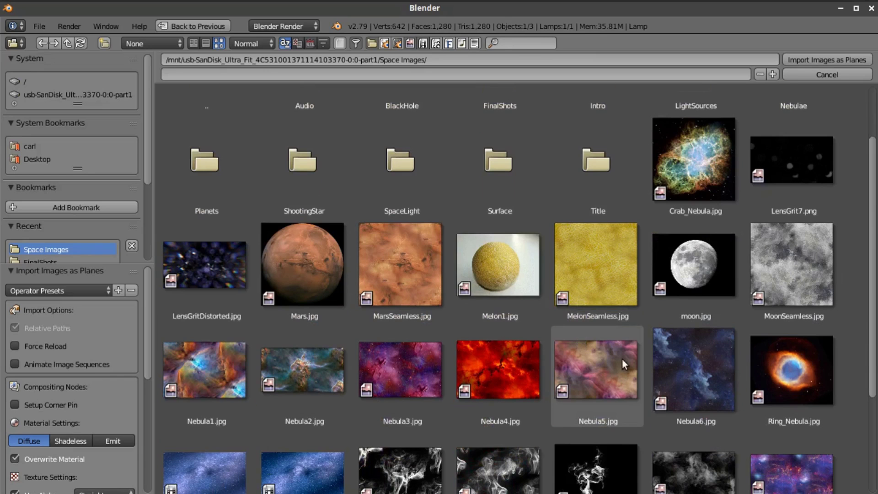
left_click(699, 363)
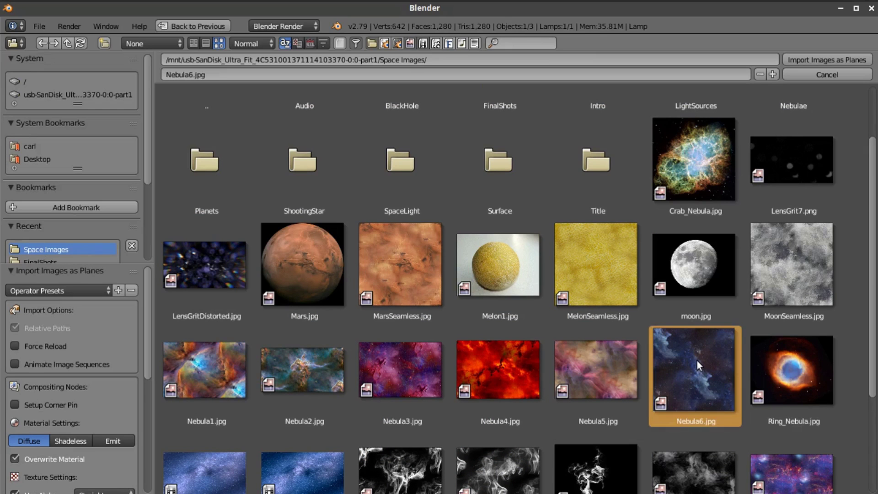
left_click(77, 440)
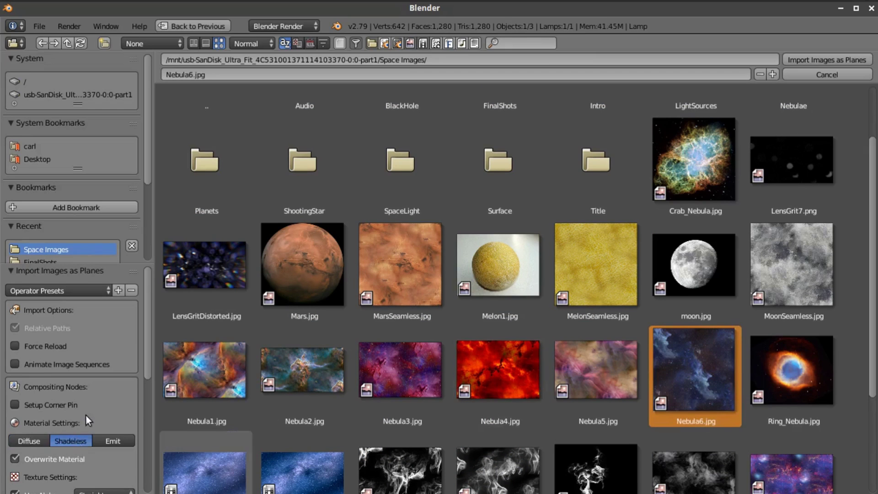
scroll(86, 414, "down", 4)
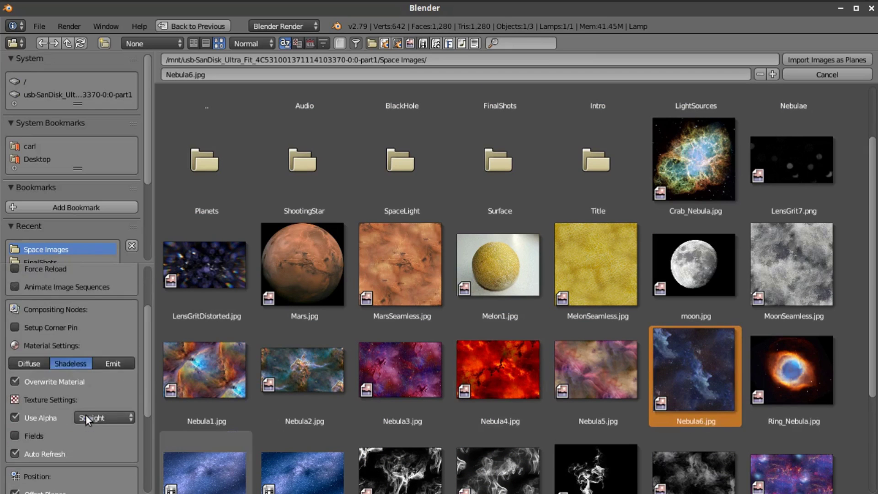
left_click(837, 59)
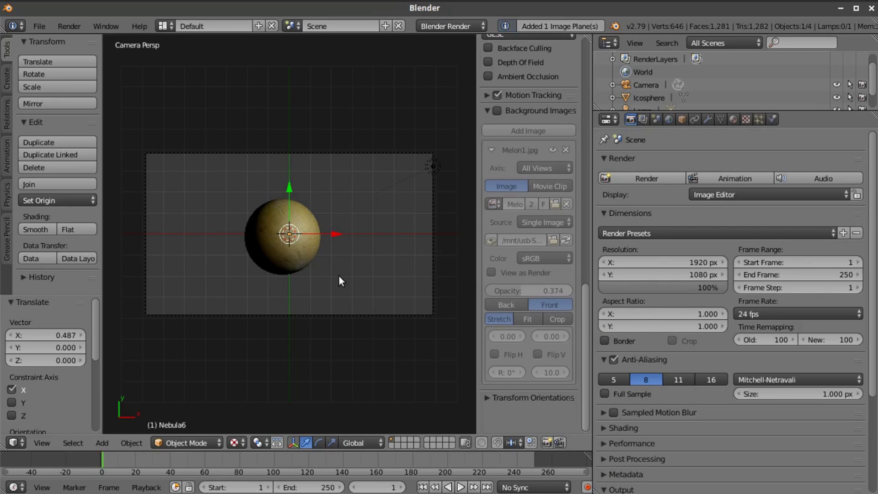
Scale the nebula plane up by about 7.69 and move it about -17.95 along the Z axis, behind the sphere
key("s")
left_click(380, 391)
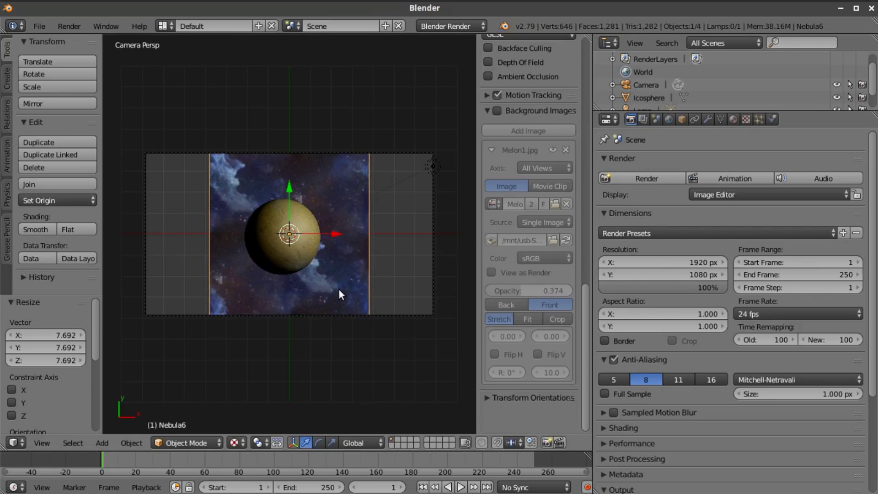
key("g")
key("z")
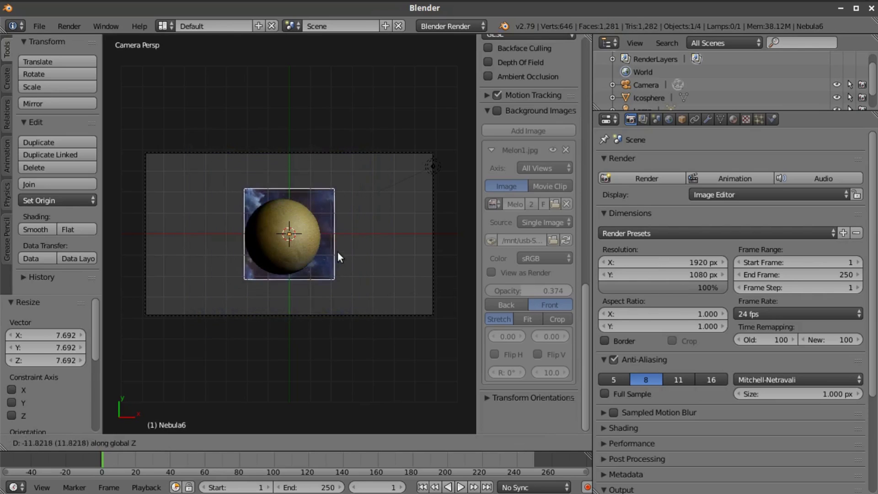
left_click(333, 244)
Enlarge the nebula plane by about 4.54 to fill the camera frame and rotate it about 49.8° around the Z axis
key("s")
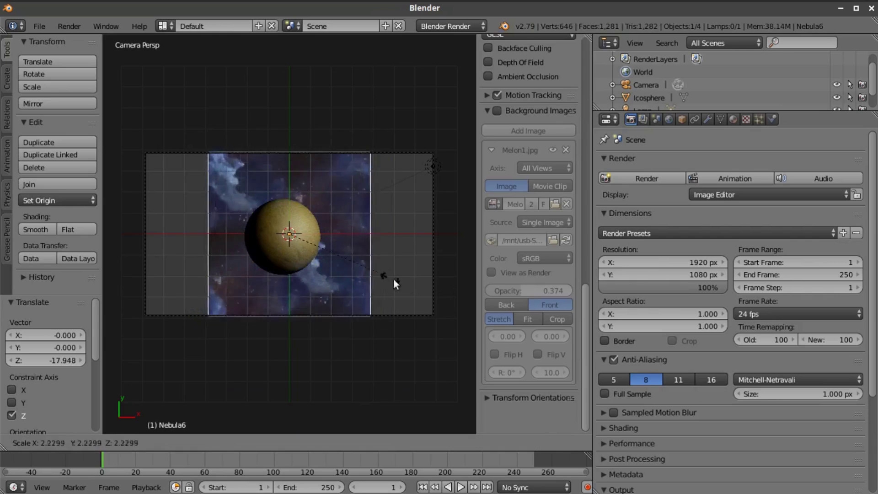
left_click(127, 317)
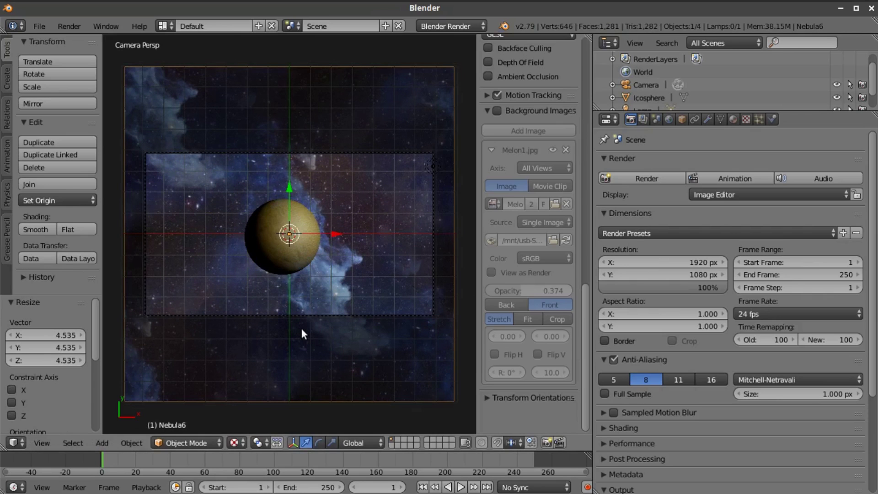
key("r")
key("z")
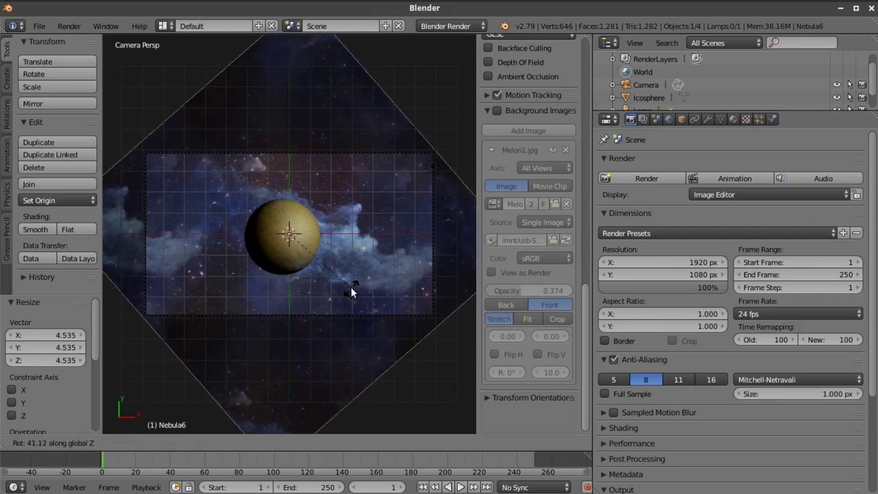
left_click(360, 279)
Move the nebula plane farther back along the Z axis to about -21.5 and scale it up by about 1.081
key("g")
key("z")
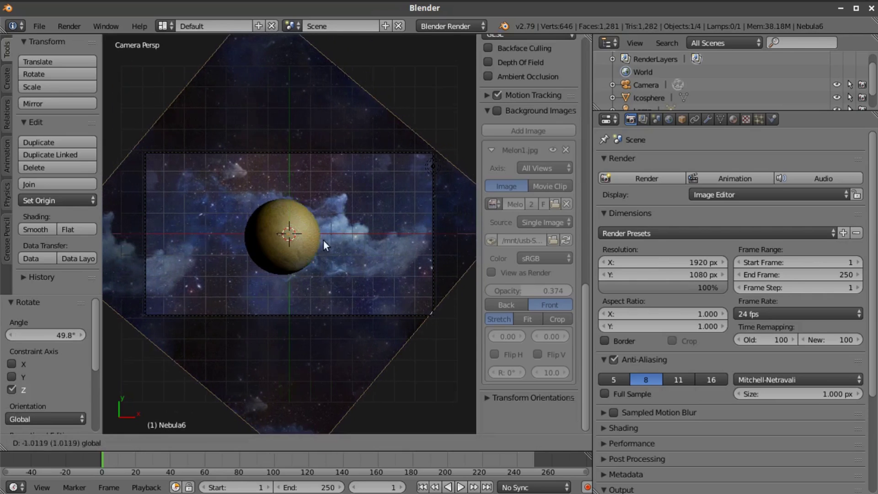
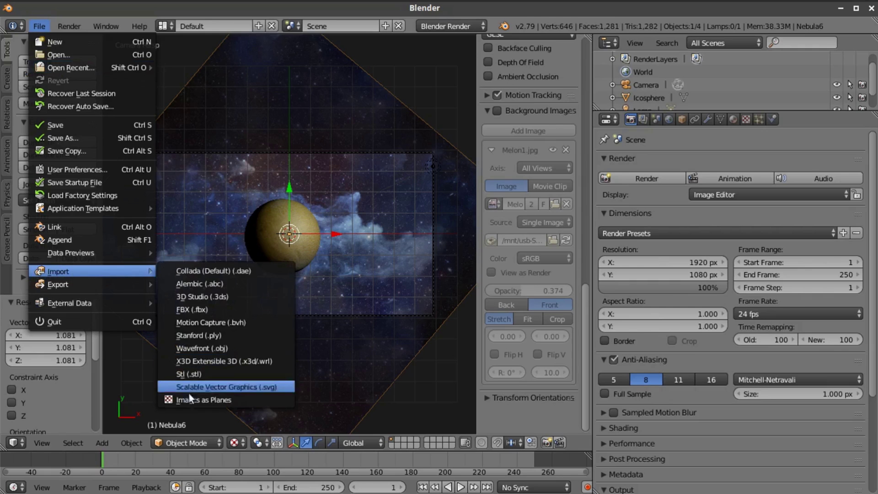
Import smoke4.jpg from the Space Images folder as an image plane with the Shadeless material setting
scroll(525, 320, "down", 3)
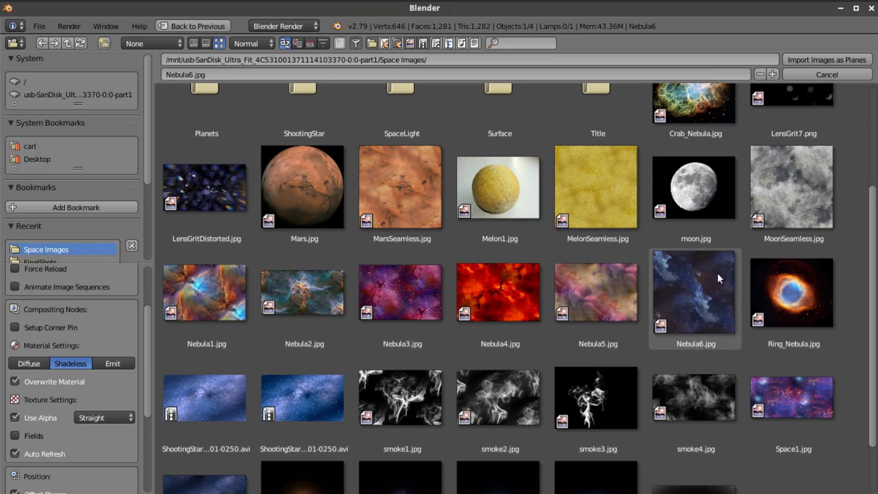
scroll(717, 273, "down", 3)
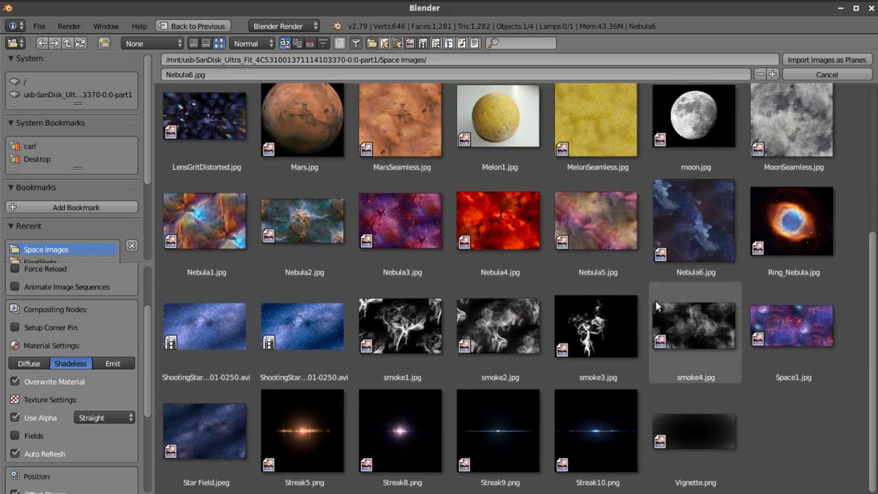
left_click(718, 315)
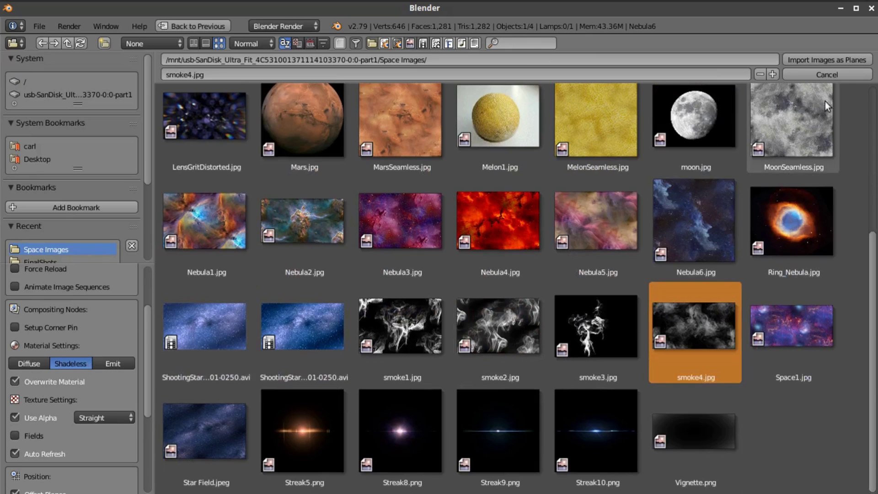
left_click(816, 59)
Raise the smoke plane along Z to about 5.34, between planet and camera, and scale it up by about 6.13 to fill the camera frame
middle_click_drag(437, 281, 277, 306)
left_click_drag(289, 255, 300, 300)
key("s")
left_click(455, 324)
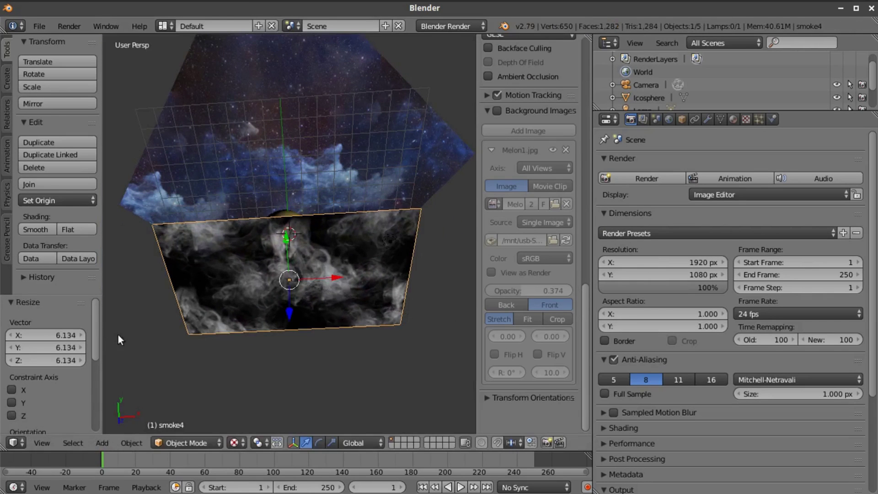
left_click(42, 442)
left_click(76, 394)
Set the smoke material's alpha blend mode to Add under the Blender Game engine and enlarge the plane by about 1.084
left_click(463, 27)
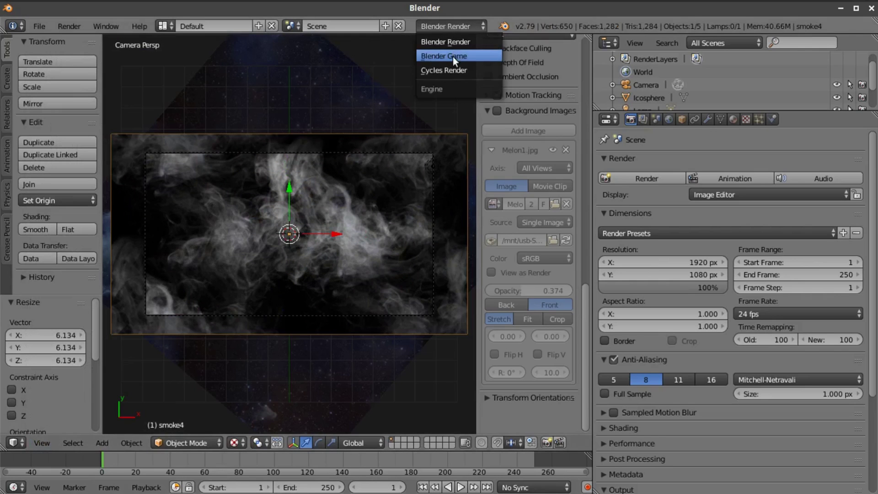
key("Return")
left_click(732, 118)
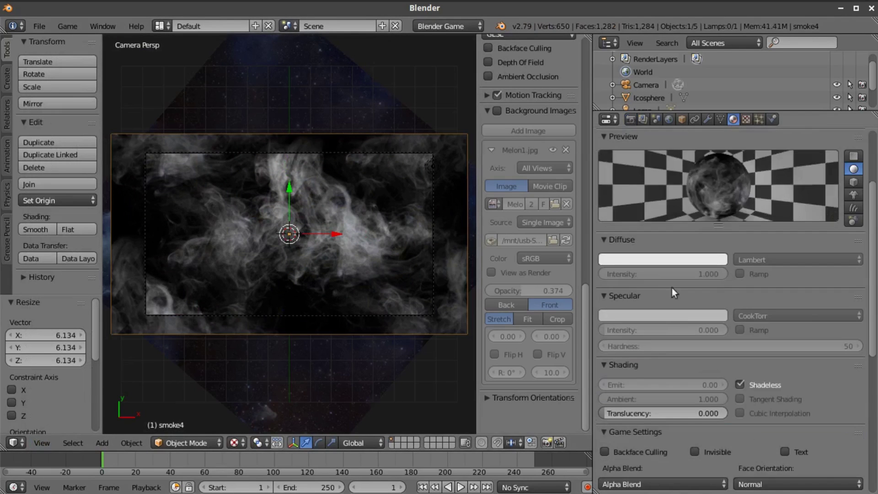
scroll(664, 353, "down", 5)
left_click(668, 381)
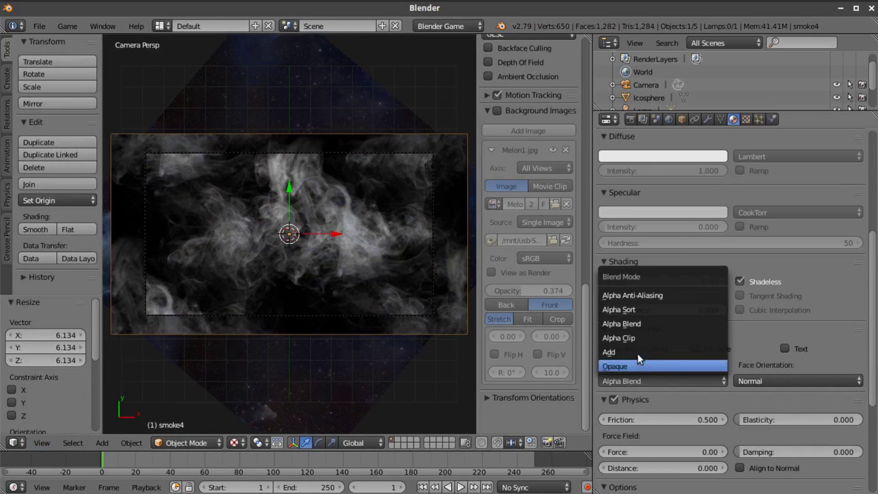
left_click(638, 351)
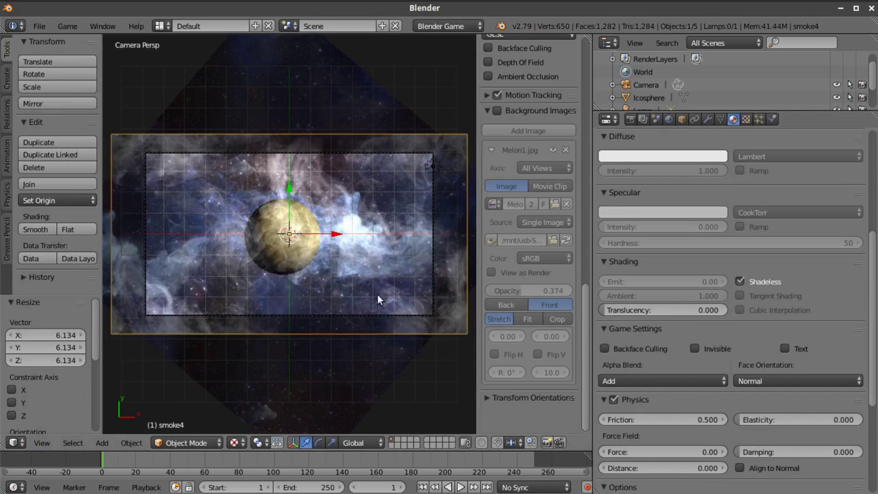
key("s")
left_click(415, 289)
Set the smoke material's diffuse colour to black and lower its texture's diffuse Color influence to 0.087
scroll(653, 202, "up", 4)
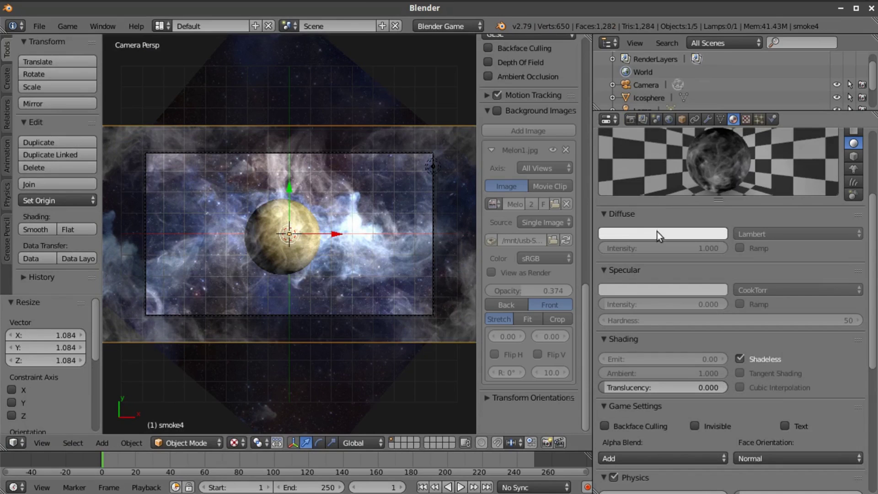
left_click(657, 234)
left_click_drag(708, 69, 708, 154)
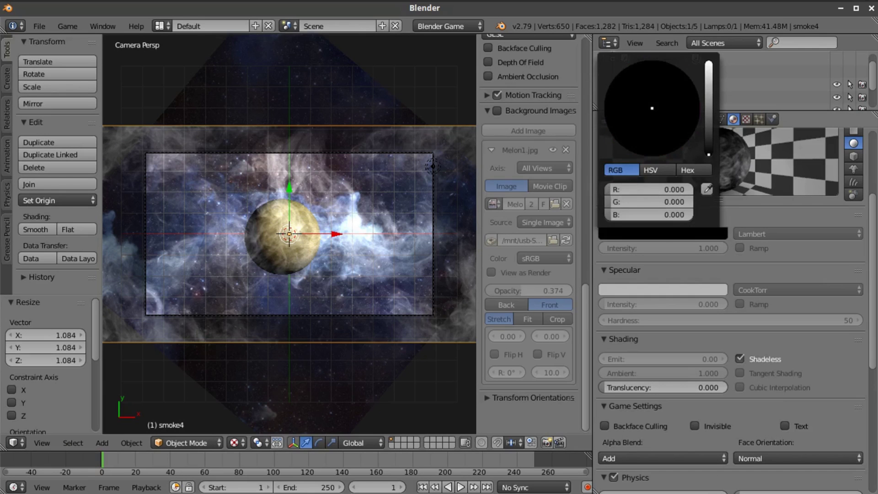
left_click(745, 119)
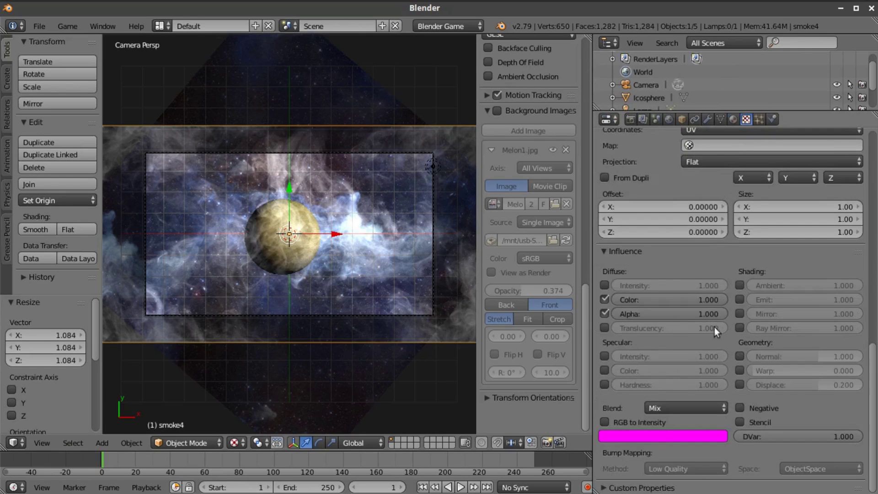
left_click_drag(696, 298, 620, 299)
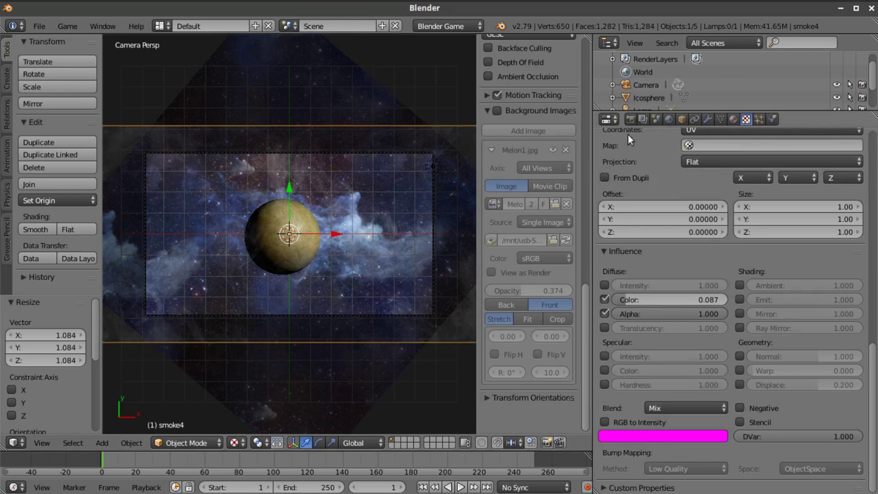
Restrict the 3D view display to renderable objects with Only Render
scroll(544, 117, "up", 8)
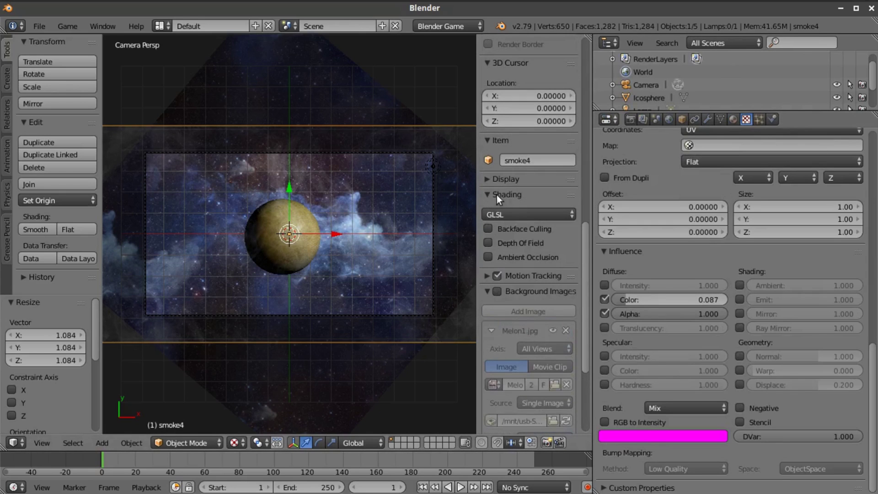
left_click(495, 176)
left_click(488, 199)
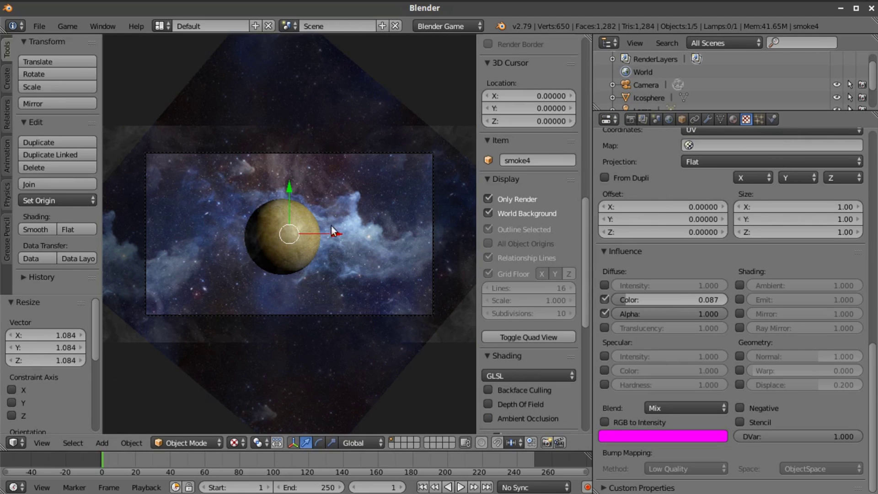
Switch the render engine back to Blender Render and enable Transparency in the smoke plane's object display settings
left_click(641, 86)
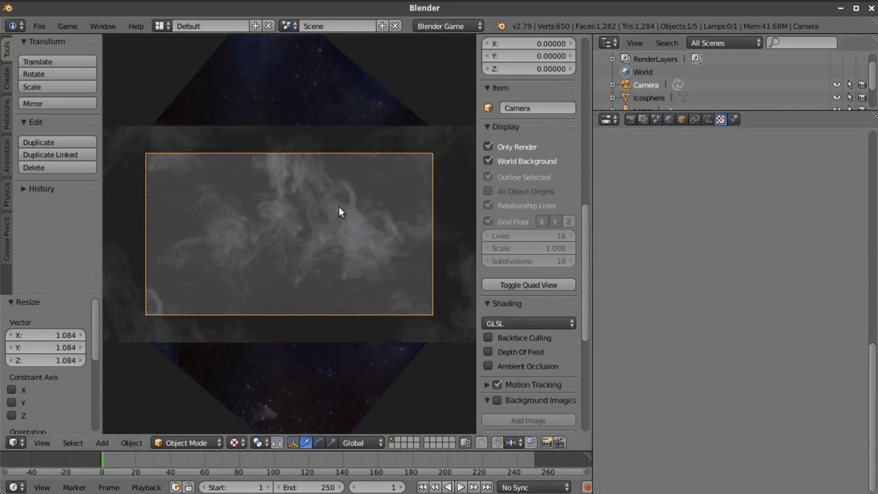
right_click(334, 235)
middle_click_drag(343, 232, 366, 290)
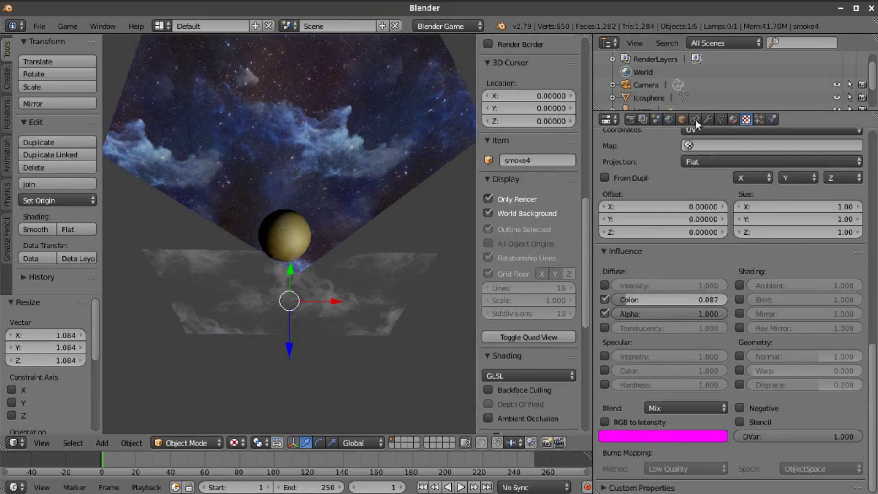
left_click(681, 119)
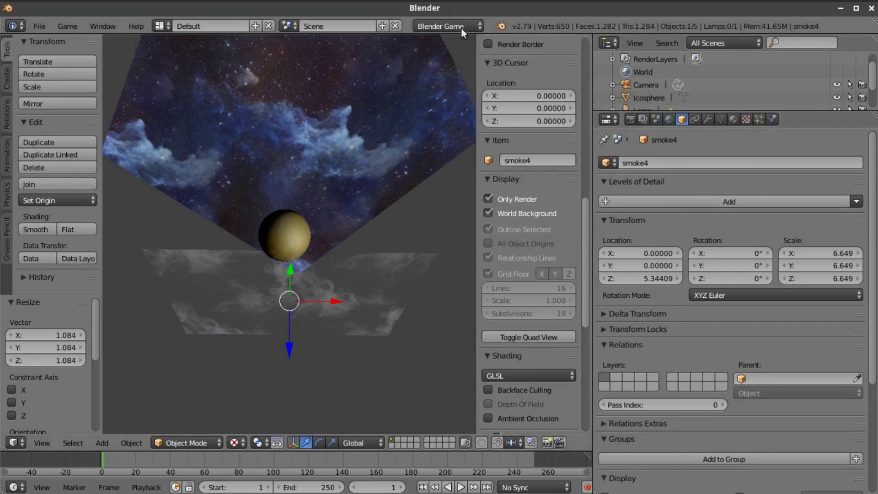
left_click(441, 24)
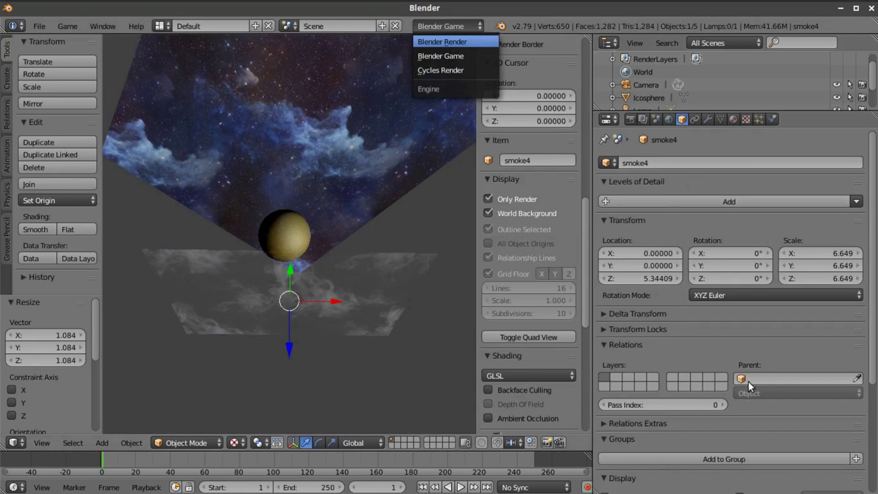
key("Return")
scroll(743, 387, "down", 5)
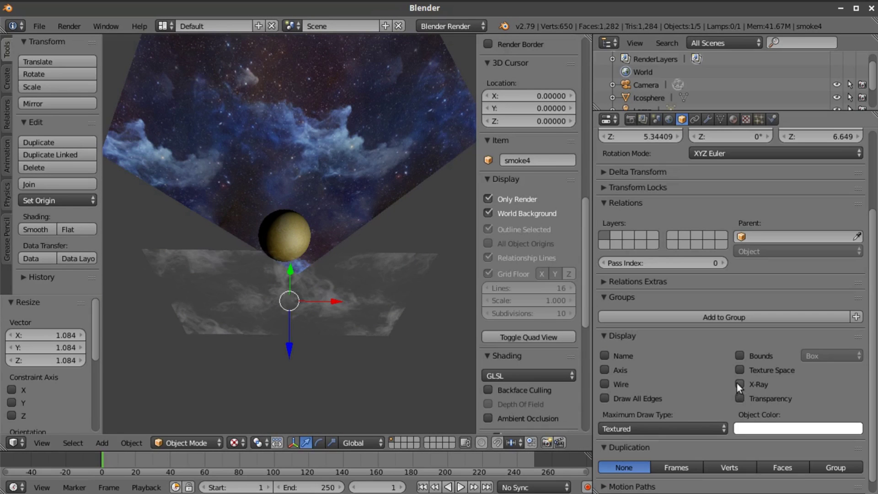
left_click(741, 397)
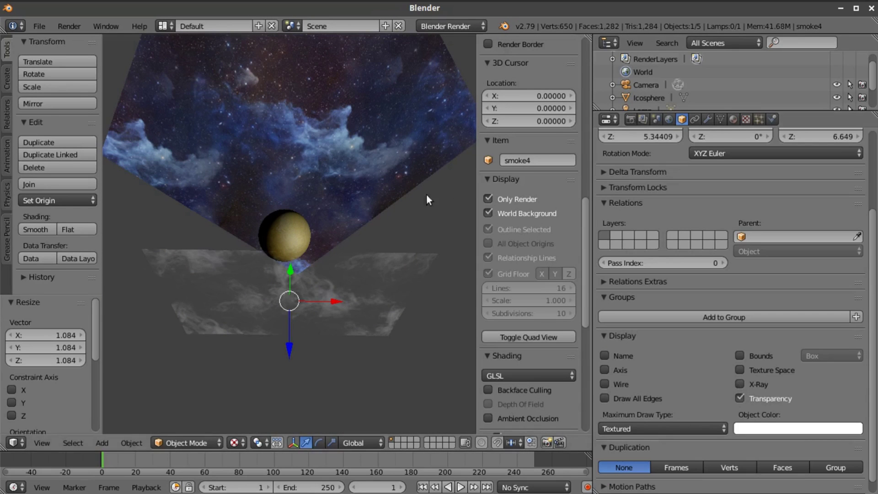
In the camera view, shift the smoke plane slightly in the positive X direction and about -0.138 along Y
left_click(644, 85)
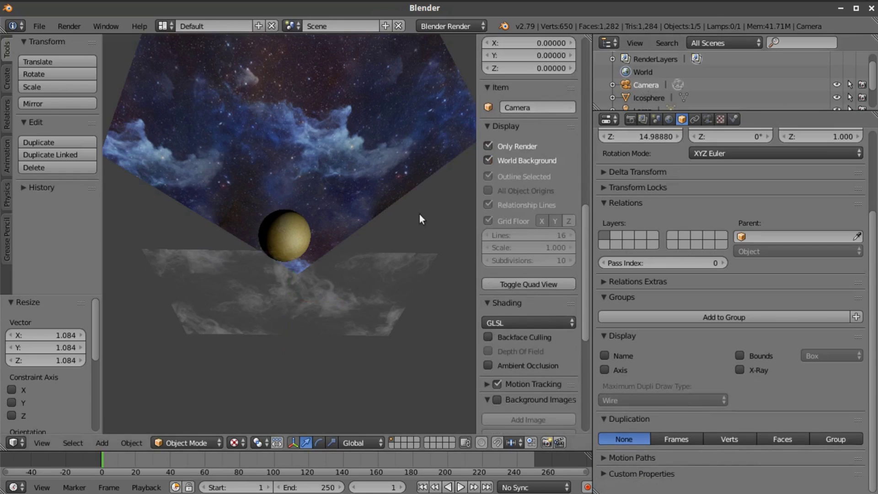
key("KP_0")
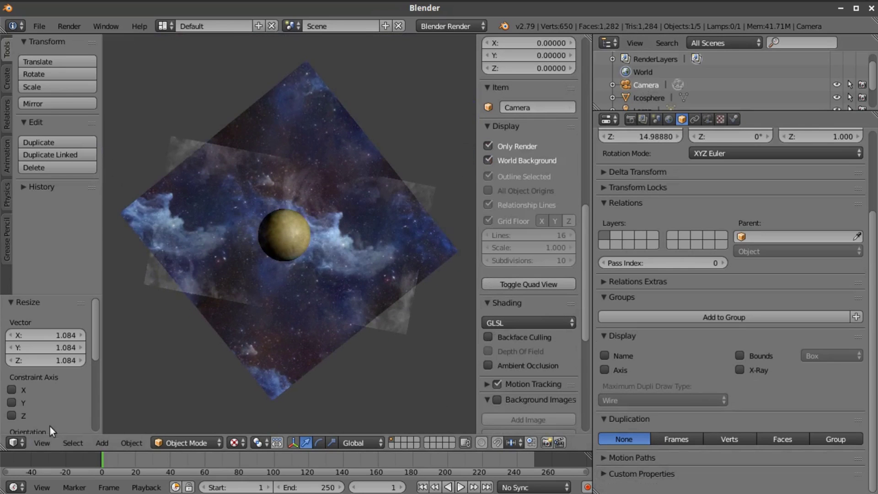
left_click(42, 442)
left_click(66, 394)
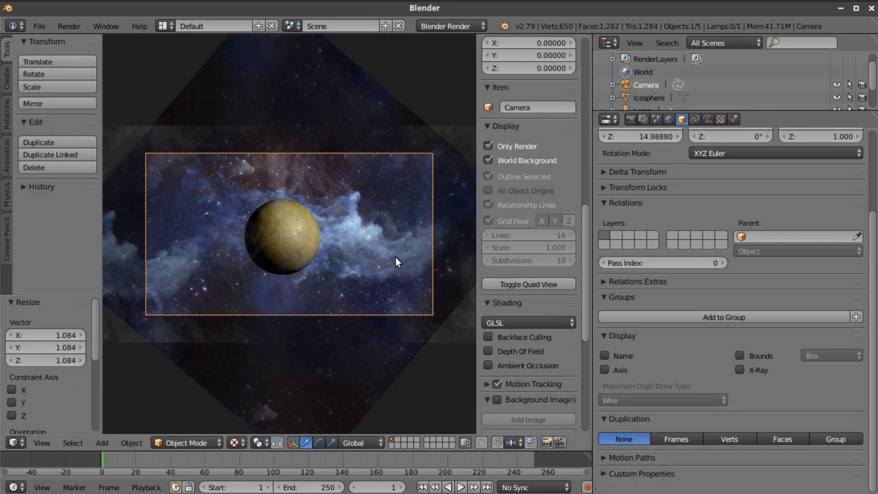
right_click(396, 257)
mouse_move(343, 238)
left_mouse_down()
mouse_move(326, 234)
mouse_move(359, 237)
left_mouse_up()
mouse_move(305, 201)
left_mouse_down()
mouse_move(308, 185)
mouse_move(308, 199)
left_mouse_up()
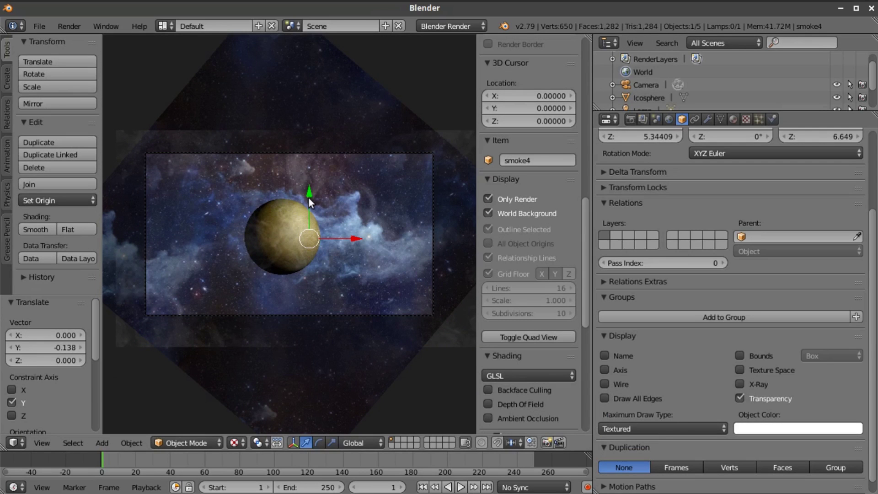
scroll(359, 215, "up", 7)
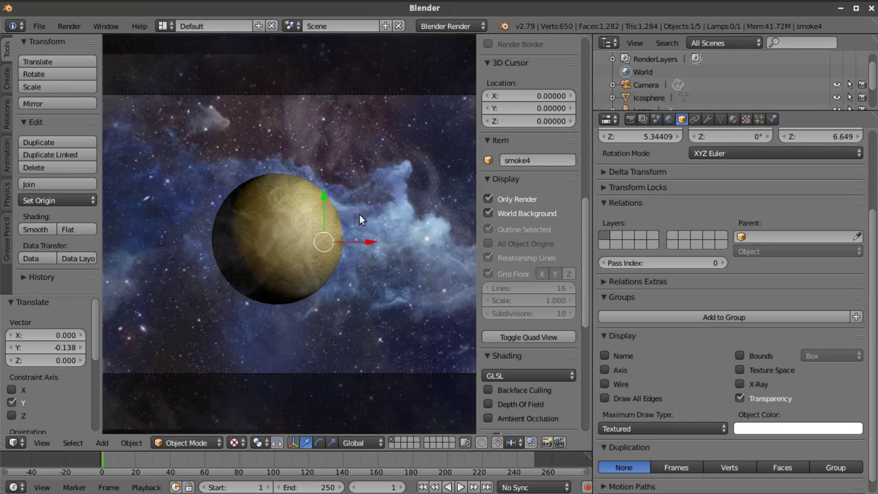
scroll(362, 215, "down", 5)
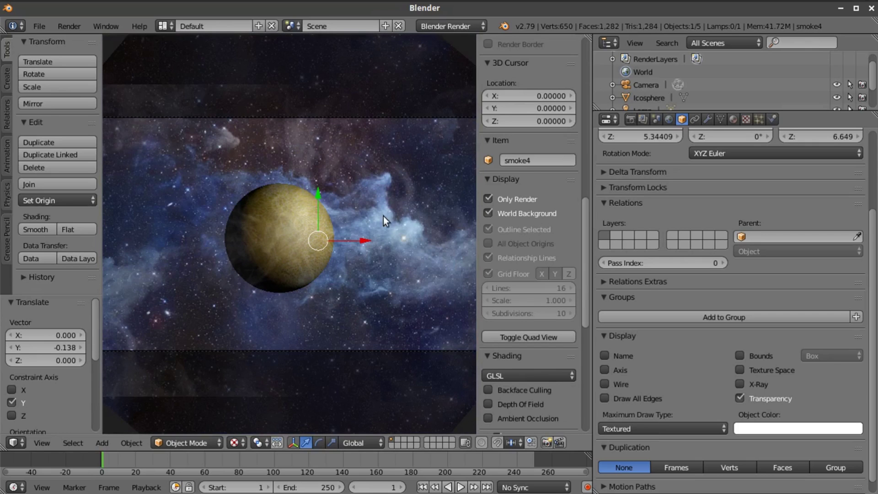
scroll(391, 215, "down", 1)
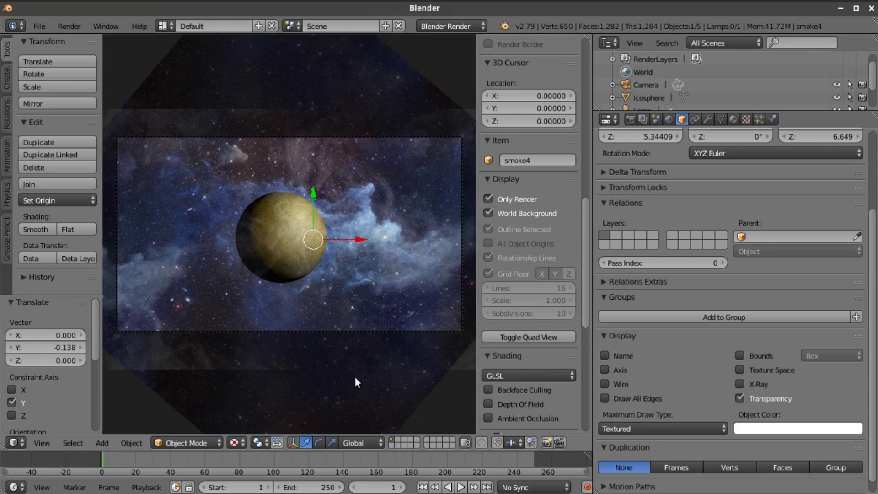
scroll(355, 378, "down", 1)
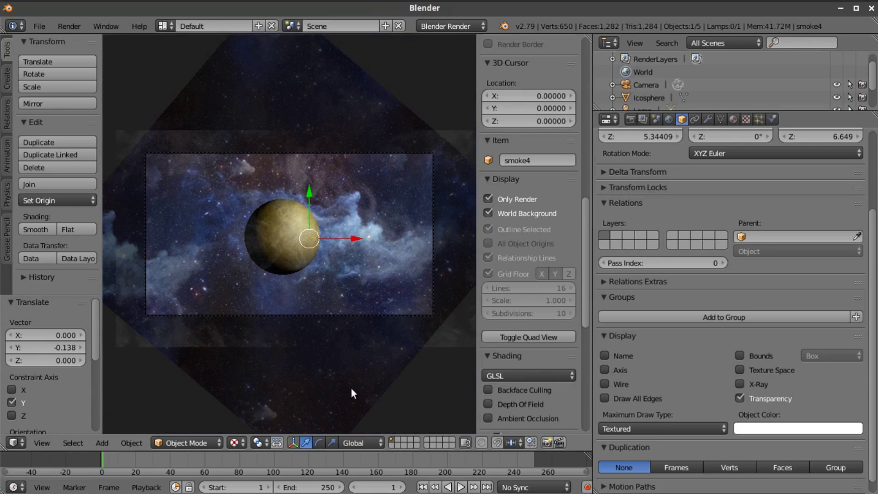
Enable material nodes for the Nebula6 background plane's material
right_click(351, 386)
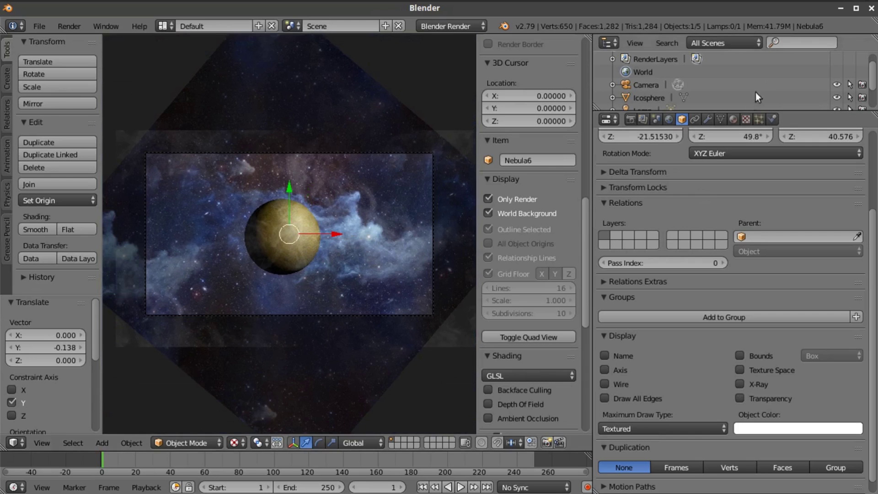
left_click(733, 118)
scroll(763, 308, "up", 5)
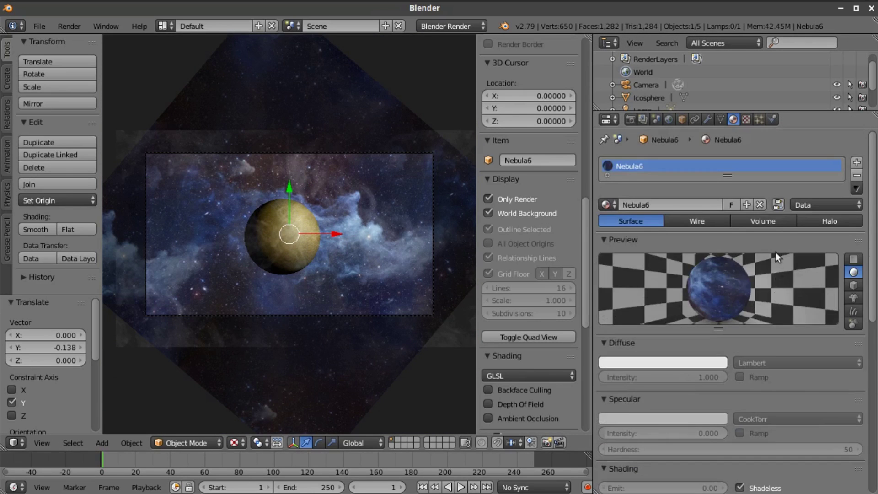
left_click(777, 202)
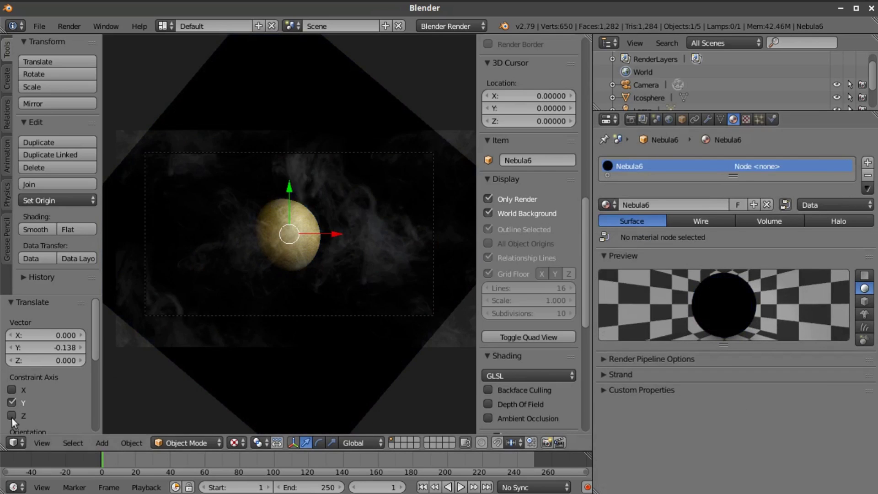
Split the 3D view horizontally and turn the lower area into a Node Editor for the Nebula6 material
left_click_drag(4, 446, 9, 231)
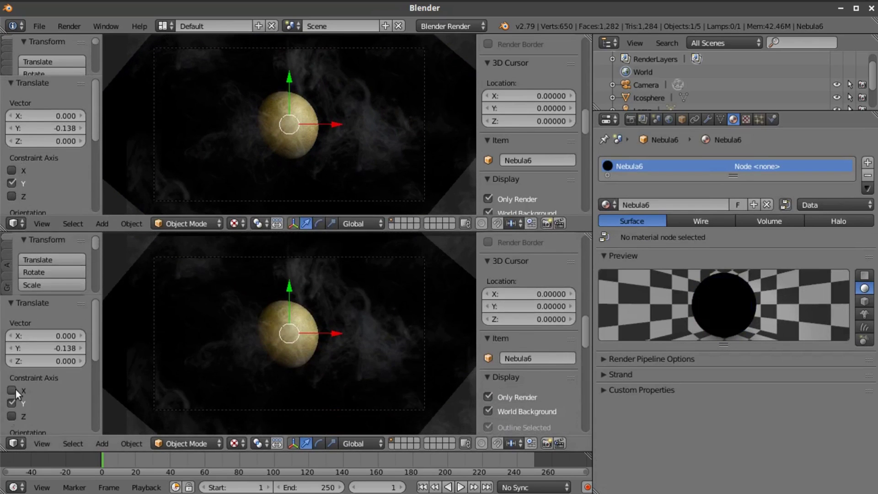
left_click(18, 444)
left_click(73, 297)
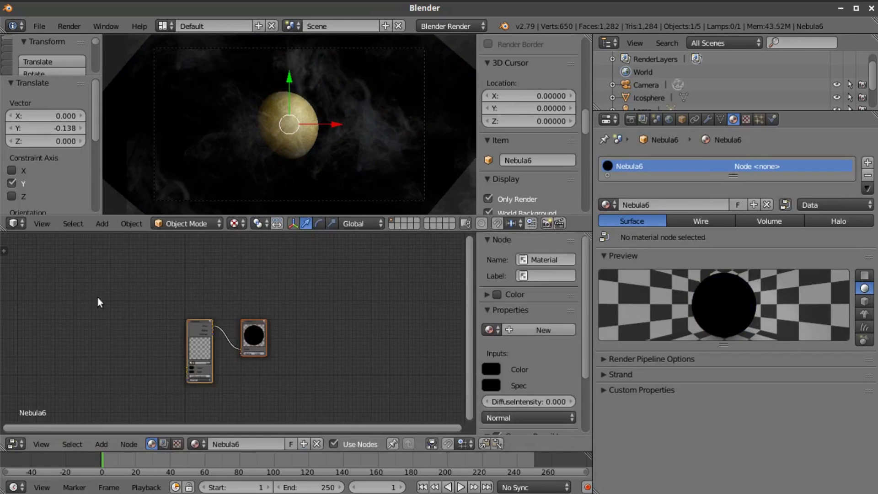
Assign the existing Nebula6 material to the Material node in the node tree
scroll(261, 339, "up", 5)
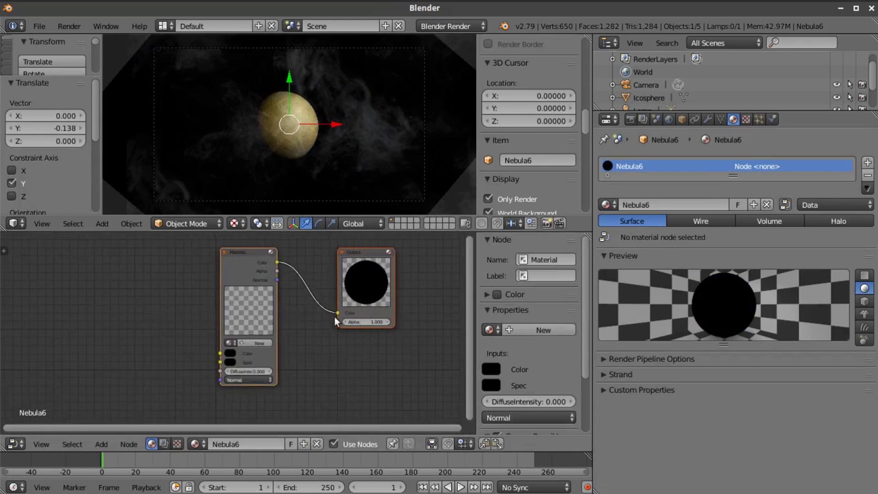
scroll(282, 311, "up", 2)
left_click(166, 343)
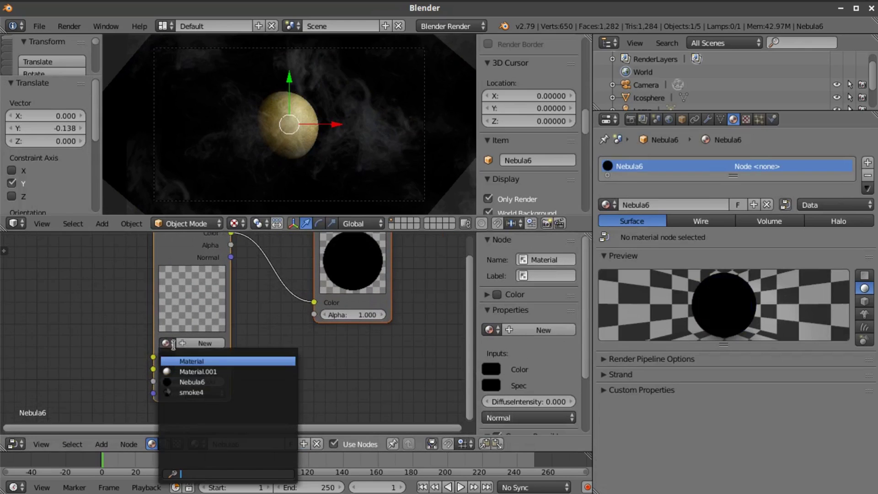
left_click(202, 382)
scroll(303, 355, "down", 2)
middle_click_drag(303, 355, 174, 333)
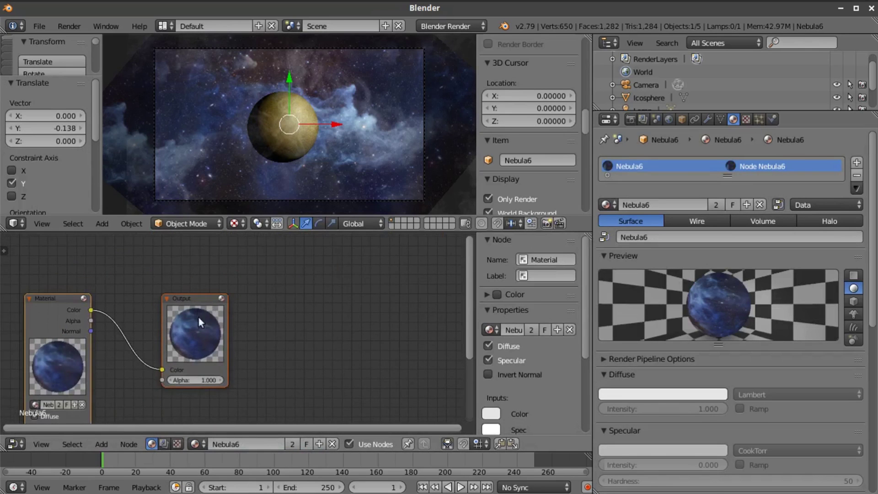
Move the Output node farther away from the Material node and insert an RGB Curves node into the link between them
left_click(226, 302)
left_click_drag(229, 301, 385, 271)
scroll(340, 136, "down", 2)
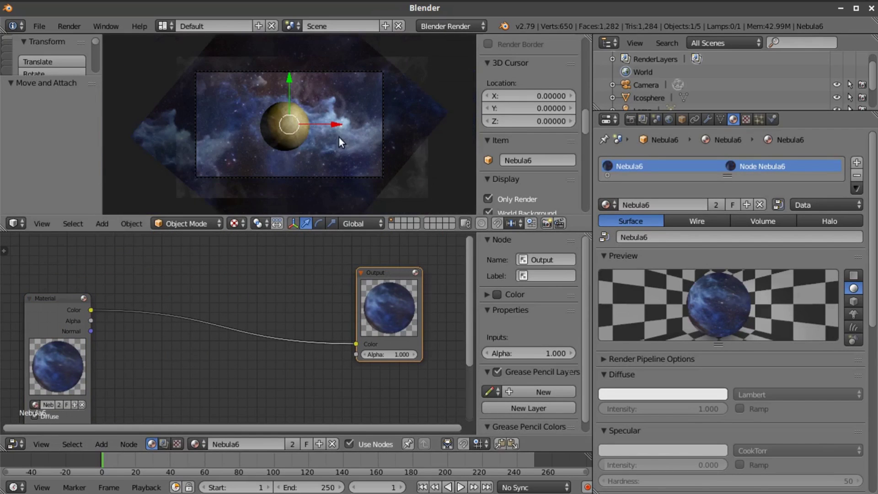
left_click(99, 444)
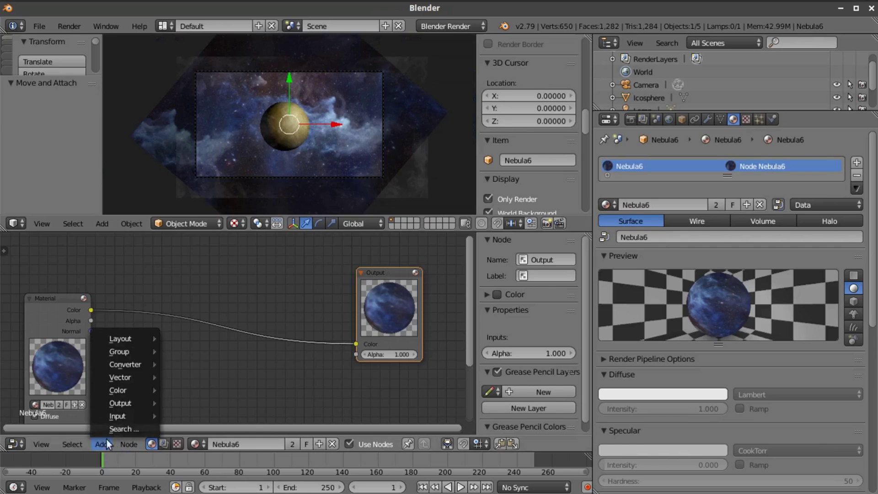
mouse_move(126, 392)
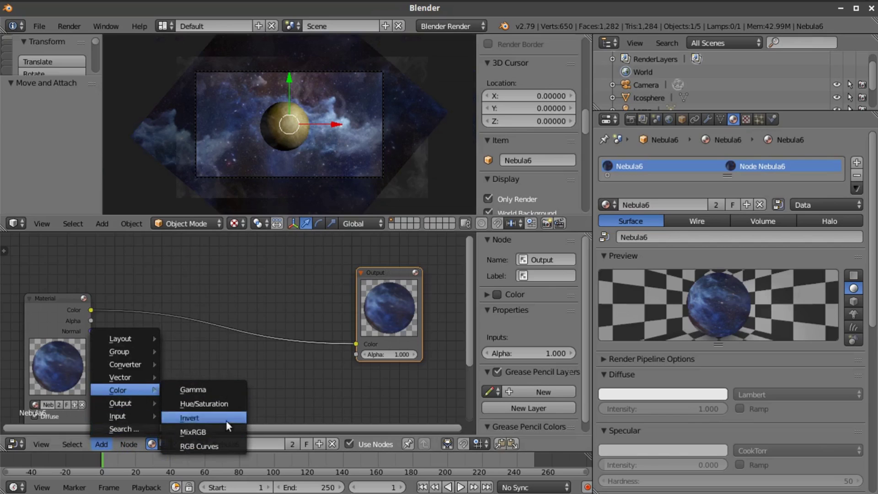
left_click(221, 446)
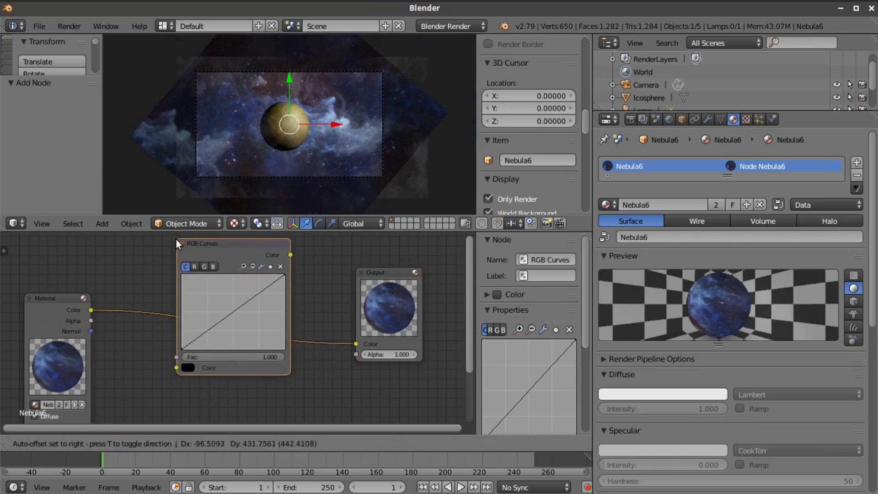
left_click(203, 268)
Darken the nebula by adding a middle point to the RGB curve at about X 0.67, Y 0.31
left_click_drag(234, 316, 248, 329)
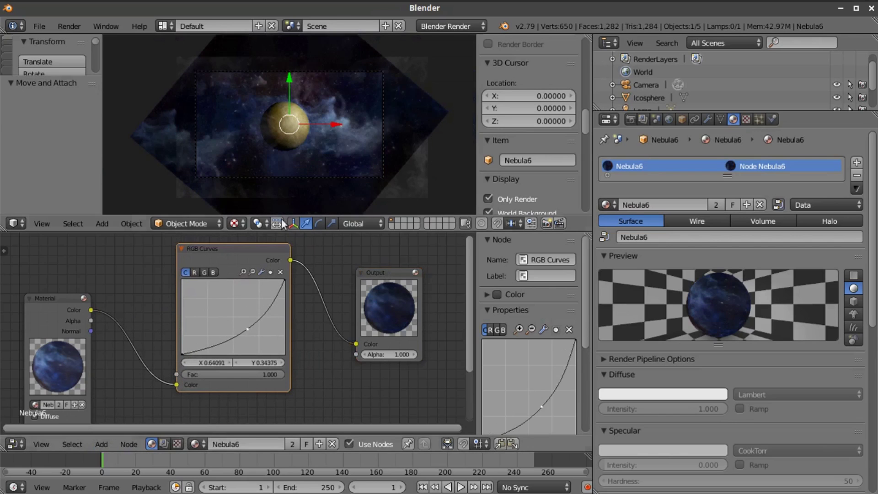
scroll(261, 166, "up", 2)
left_click_drag(248, 333, 252, 329)
scroll(314, 122, "up", 4)
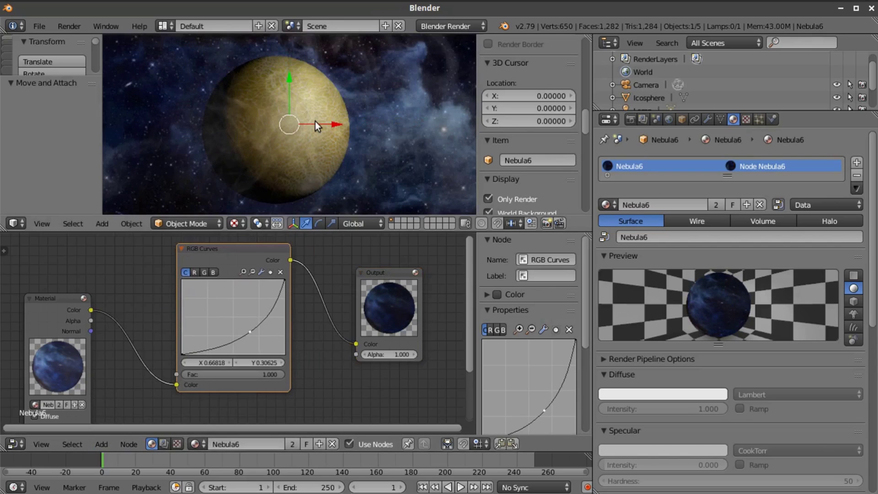
scroll(314, 122, "down", 4)
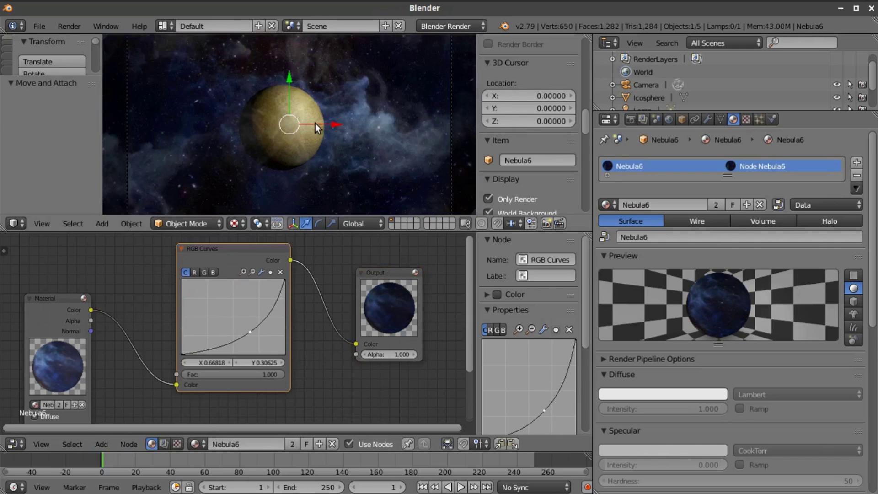
Increase the contrast by moving the RGB curve's upper end point to about X 0.92, Y 1.0 and pulling the middle point inward
left_click(281, 290)
left_click_drag(280, 290, 270, 286)
left_click_drag(251, 336, 250, 332)
mouse_move(270, 287)
left_mouse_down()
mouse_move(280, 274)
mouse_move(284, 281)
mouse_move(276, 278)
left_mouse_up()
left_click_drag(246, 334, 238, 335)
left_click(276, 278)
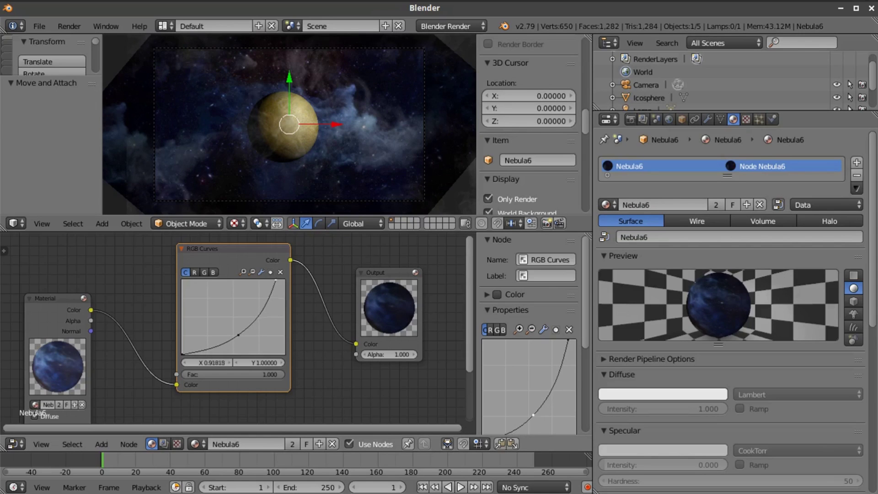
Fine-tune the RGB curve's middle point to about X 0.50, Y 0.26
left_click_drag(238, 335, 234, 336)
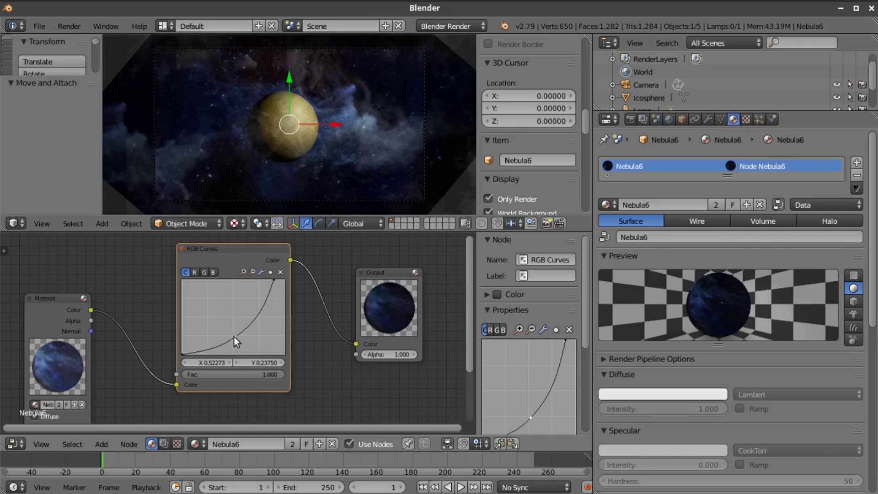
scroll(301, 165, "up", 4)
scroll(299, 159, "down", 2)
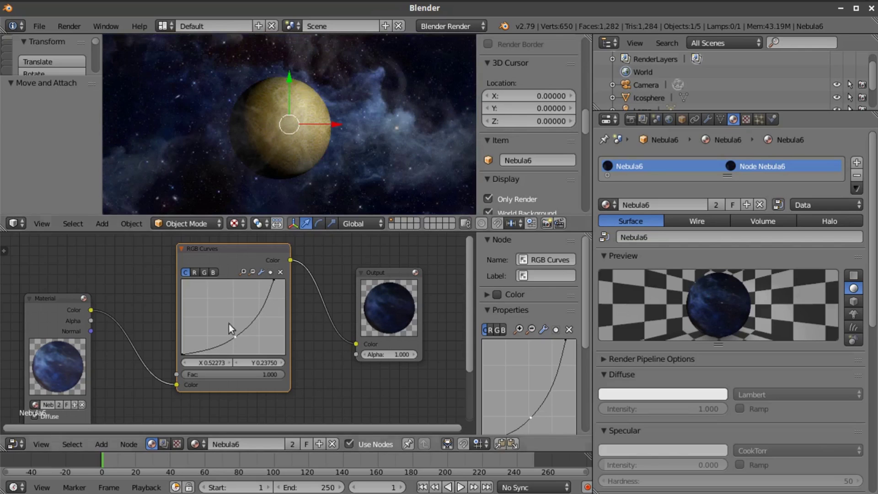
left_click_drag(233, 338, 233, 336)
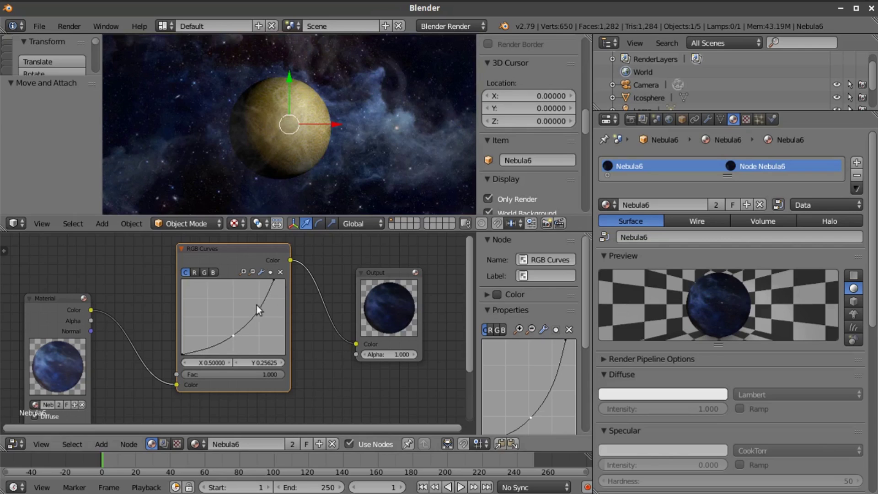
scroll(318, 162, "down", 3)
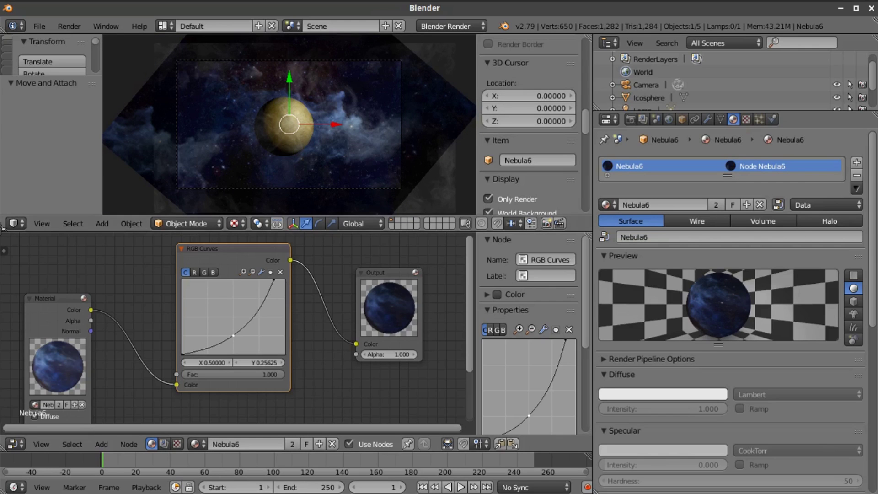
Merge the Node Editor area back into the 3D view and select the Camera
key("ctrl+Up")
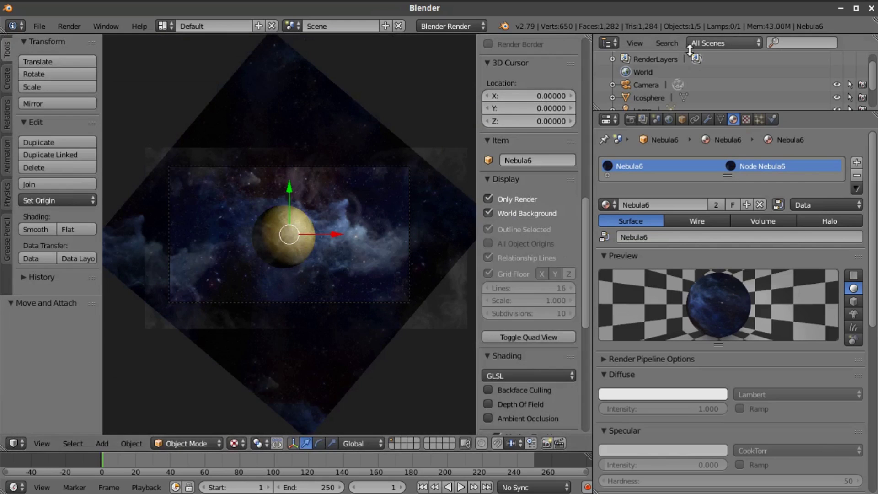
left_click(647, 84)
scroll(383, 250, "down", 1)
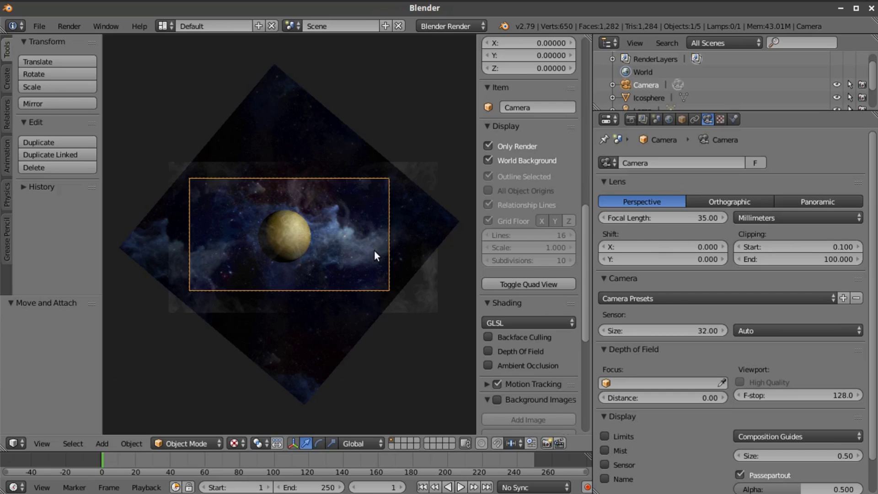
Return to the camera view and set the animation's end frame to 120
scroll(352, 251, "up", 8)
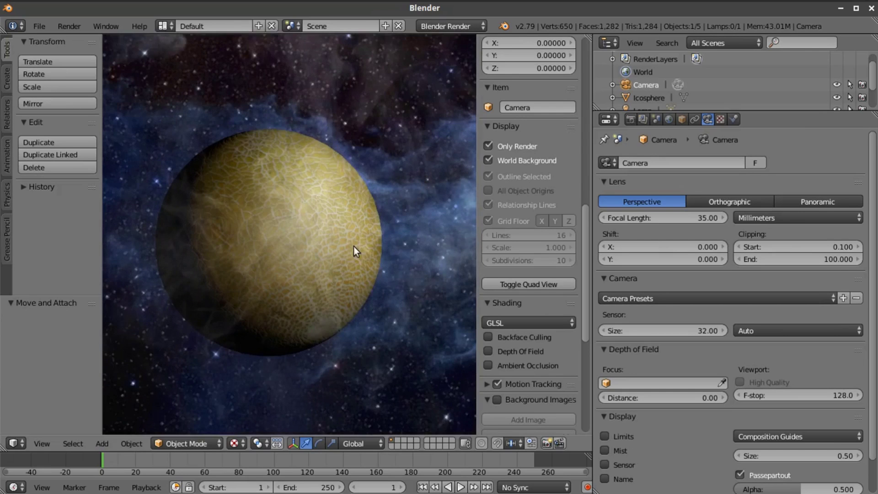
middle_click_drag(363, 242, 309, 305)
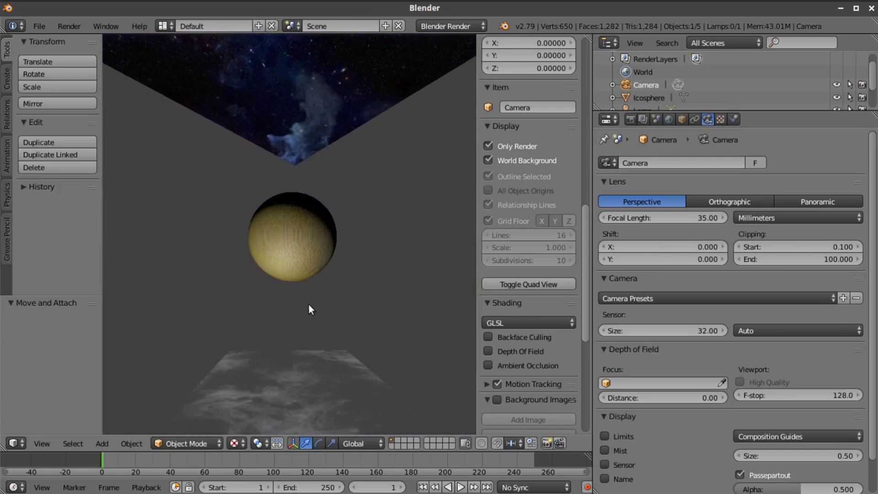
scroll(303, 265, "up", 3)
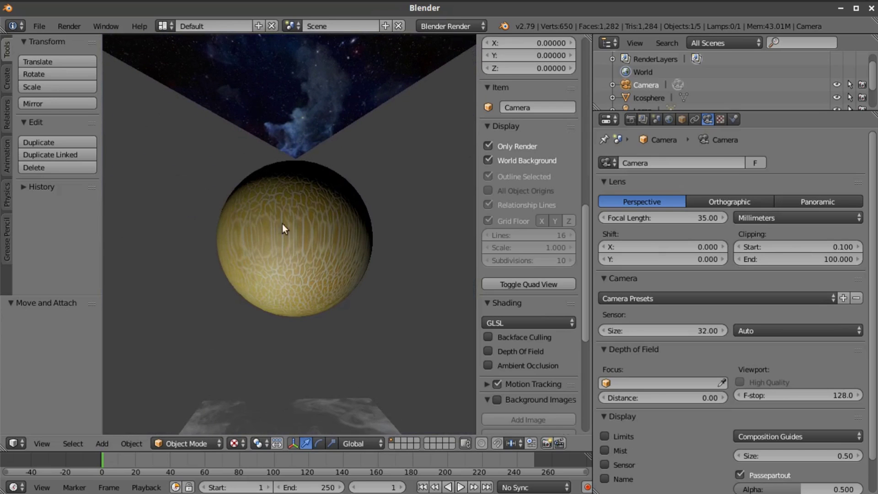
middle_click_drag(291, 280, 312, 208)
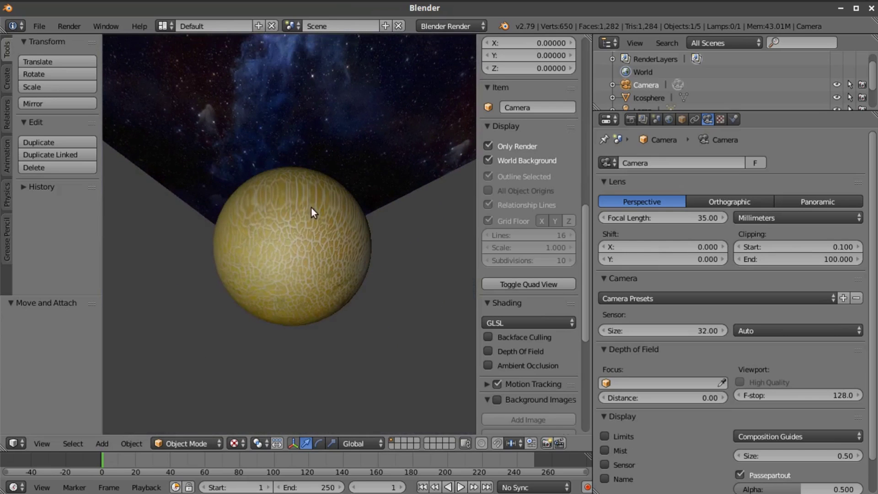
left_click(40, 443)
left_click(77, 396)
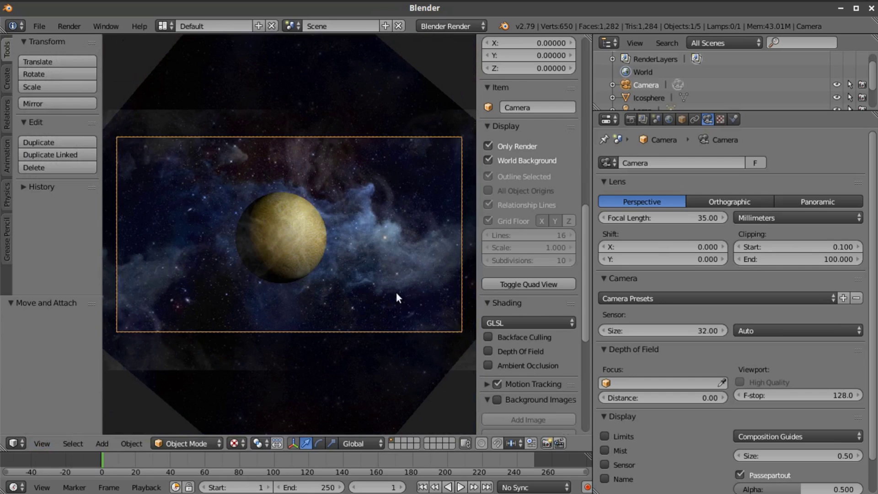
left_click(310, 487)
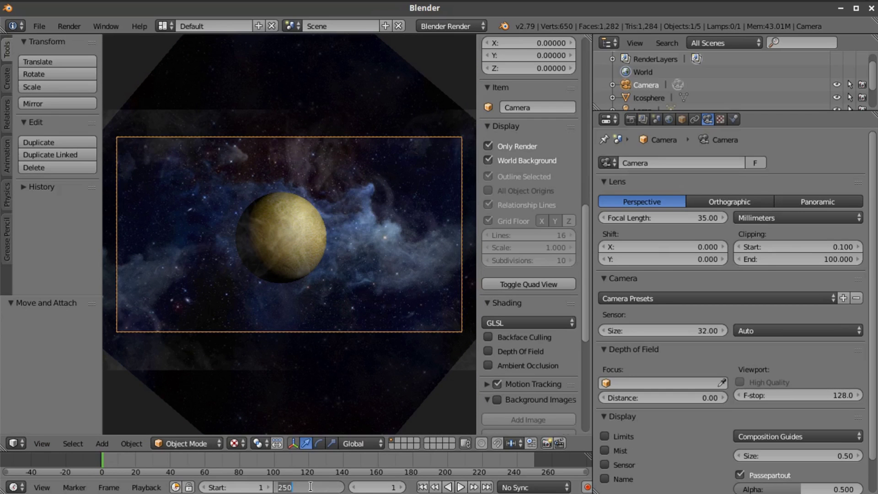
type("120")
key("Return")
scroll(371, 279, "down", 1)
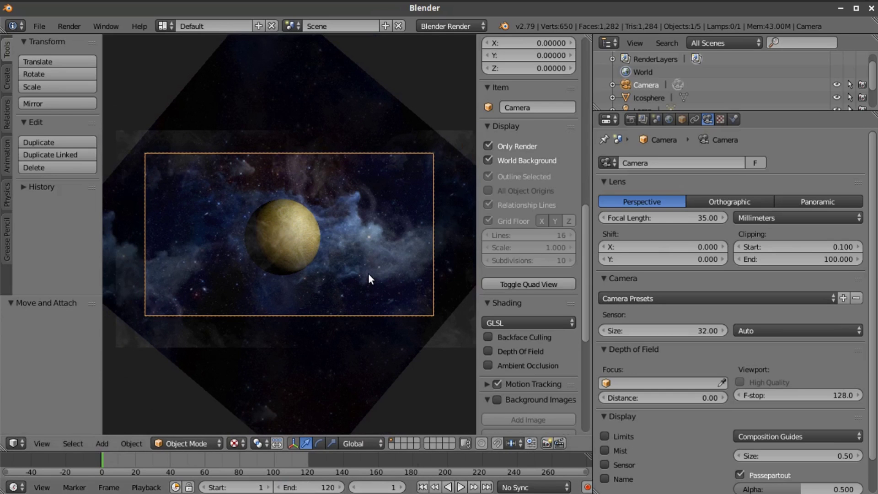
Move the camera about -0.613 along the X axis and rotate it about -3.11° around the Y axis
key("g")
key("x")
left_click(337, 278)
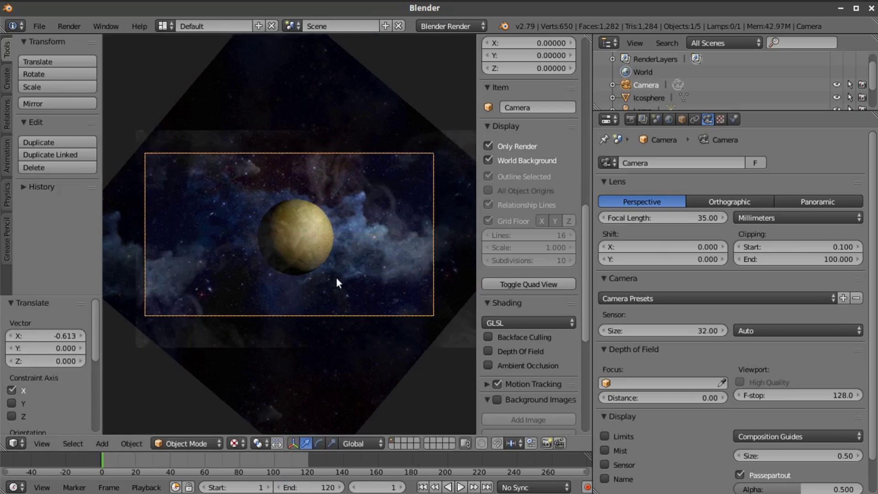
key("r")
key("y")
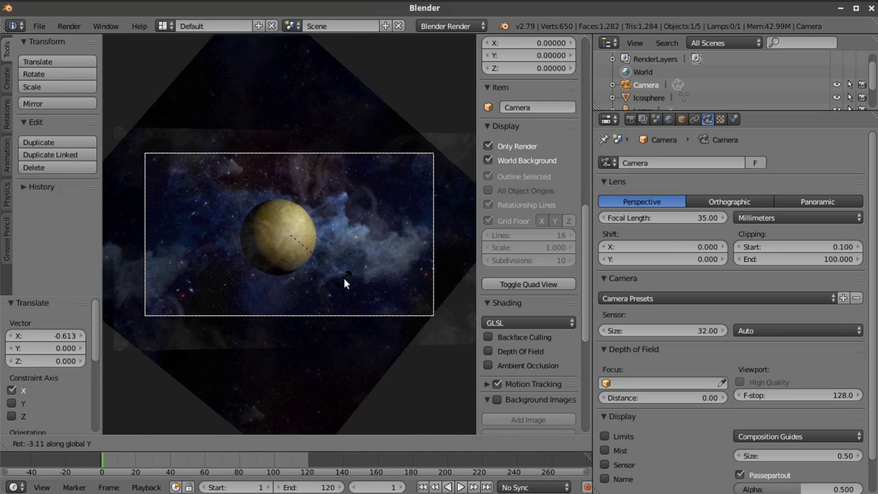
left_click(344, 279)
Insert a LocRot keyframe for the camera at frame 1 and jump to the end frame, 120
key("i")
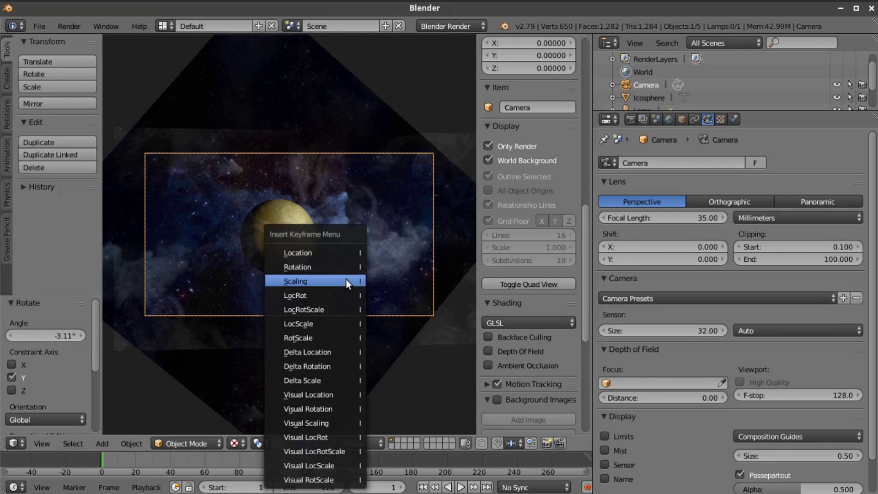
left_click(339, 295)
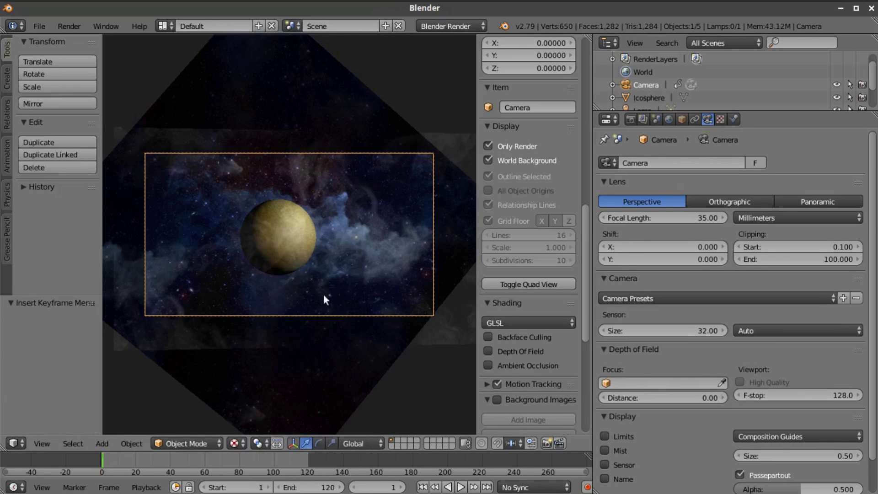
left_click(487, 487)
Move the camera about -1.956 along the Z axis and about 1.482 along the X axis
key("g")
key("z")
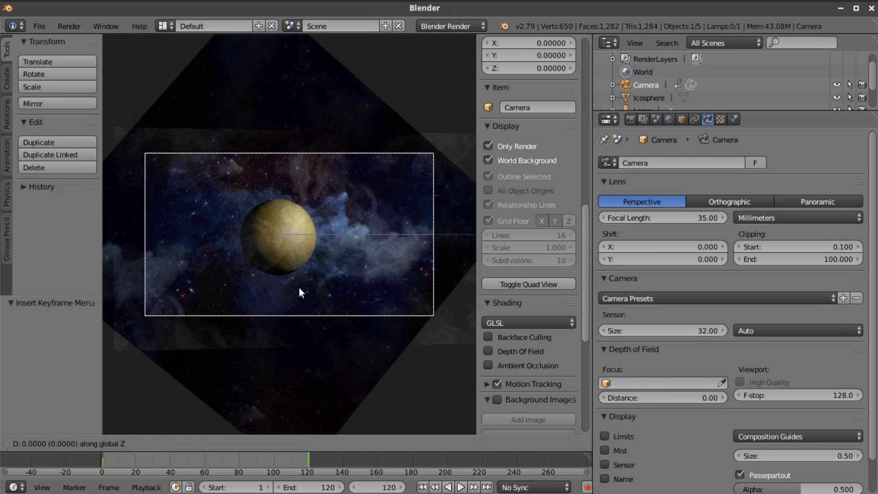
left_click(276, 253)
key("g")
key("x")
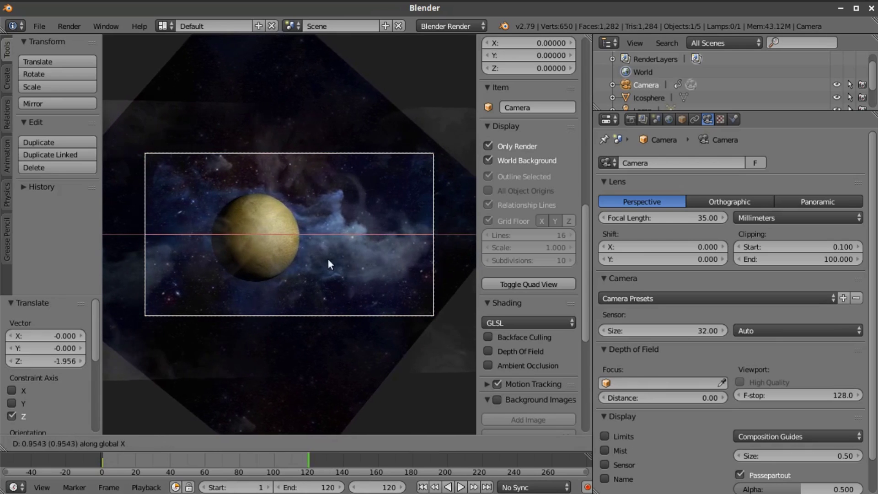
left_click(354, 258)
Rotate the camera about 3.62° around the Y axis and insert a LocRot keyframe at frame 120
key("r")
key("y")
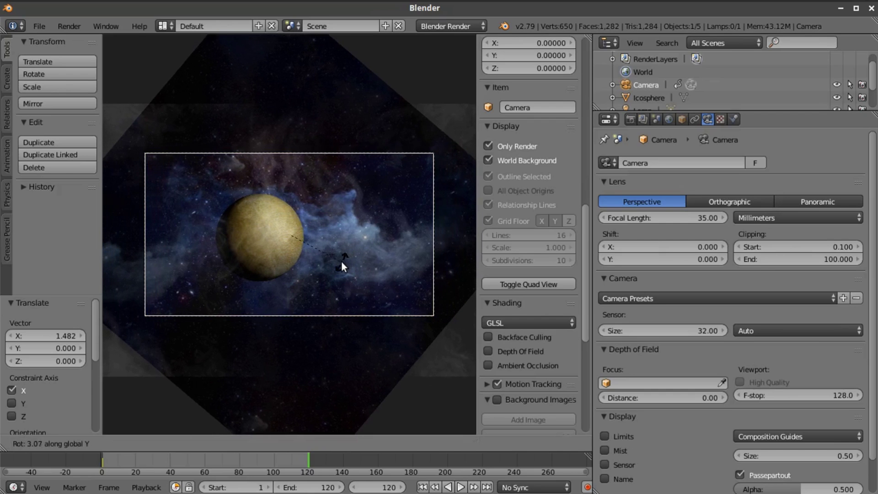
left_click(341, 262)
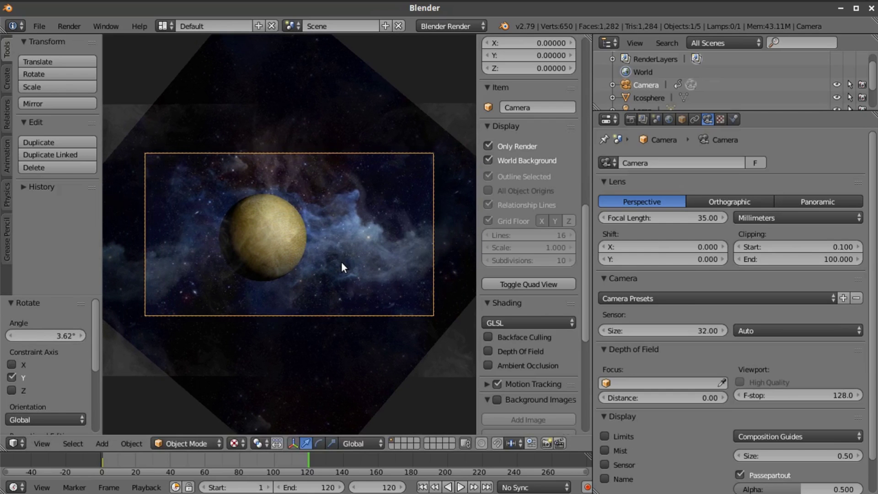
key("i")
left_click(334, 263)
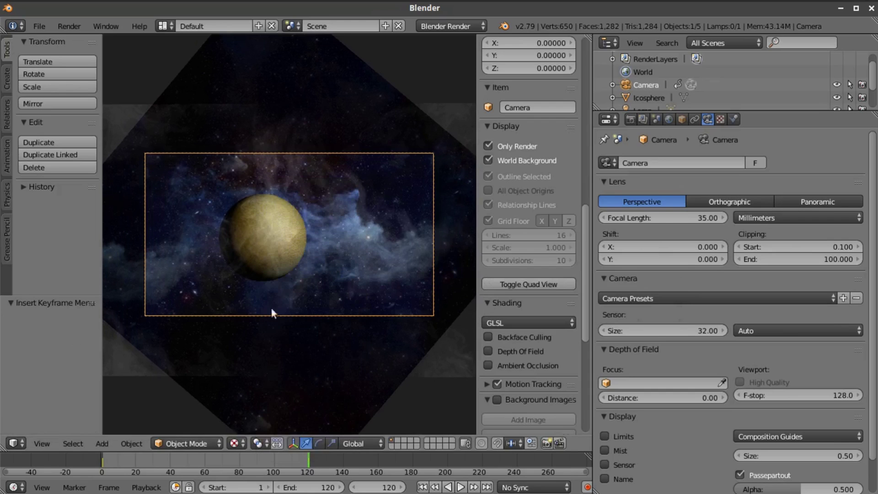
Split the 3D view horizontally and turn the lower area into a Graph Editor showing the camera's F-curves
left_click_drag(4, 450, 32, 314)
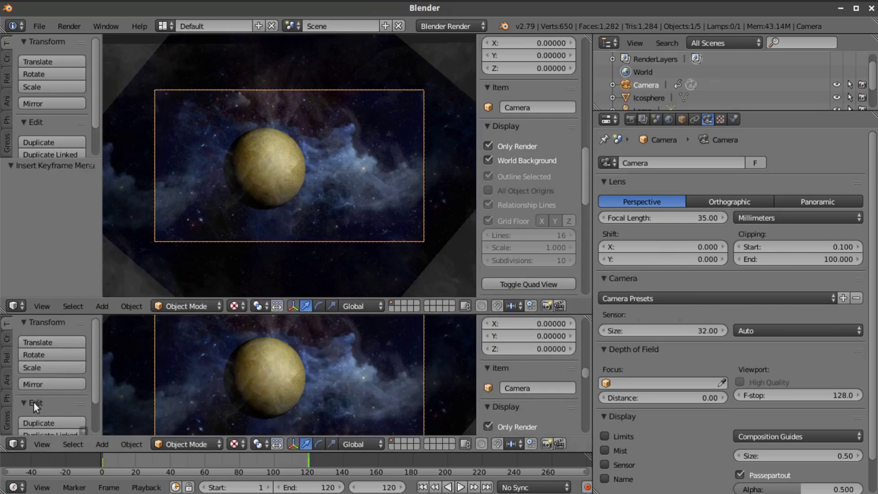
left_click(21, 441)
left_click(44, 394)
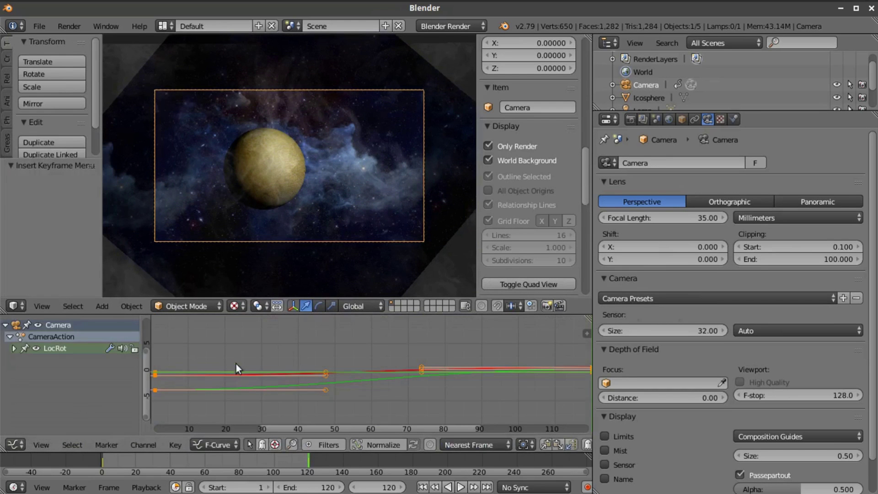
Set the camera keyframes' handle type to Vector and merge the Graph Editor area back into the 3D view
key("v")
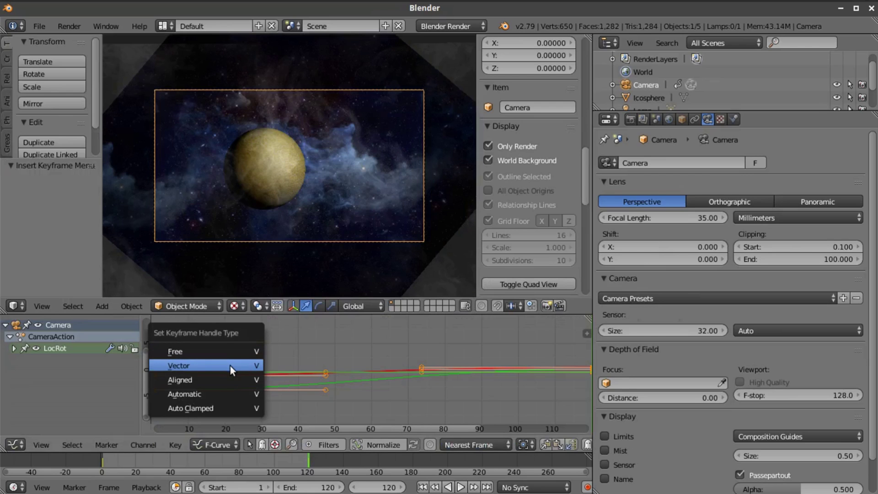
left_click(230, 366)
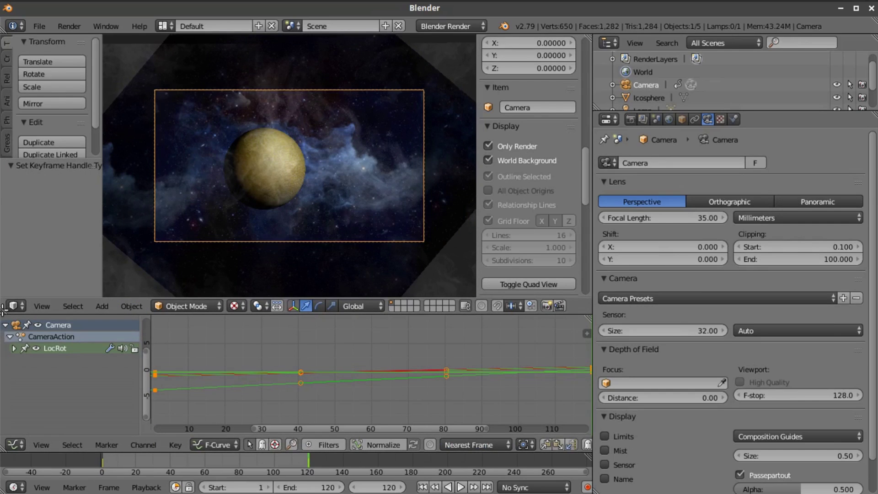
left_click_drag(3, 308, 320, 366)
Play the camera animation from frame 1 with the camera frame fitted in the 3D view, and stop playback
left_click(423, 487)
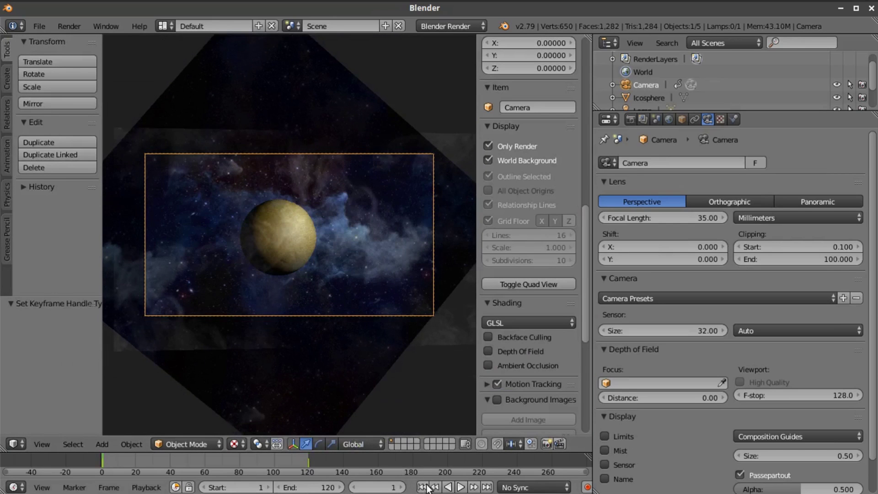
left_click(461, 487)
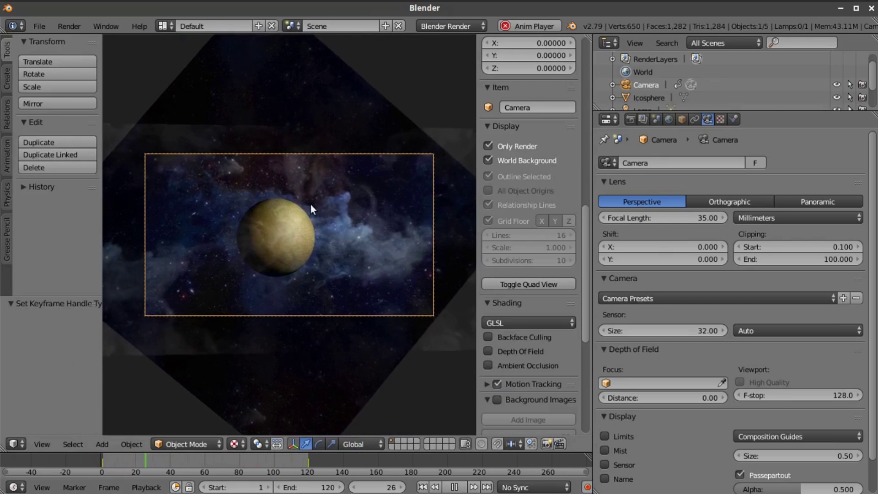
key("Home")
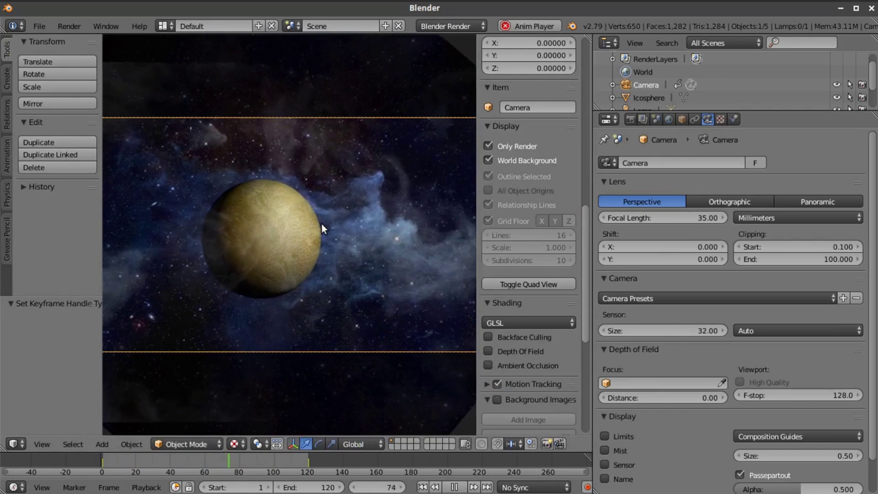
scroll(322, 223, "down", 1)
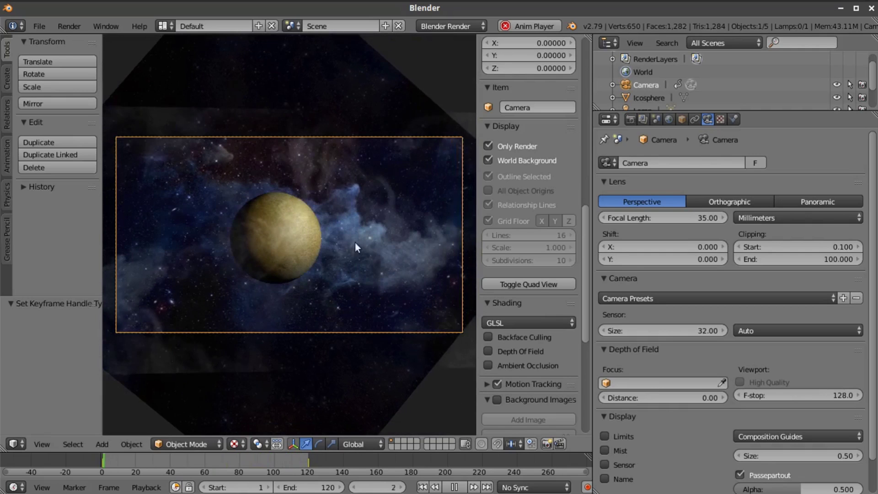
key("alt+a")
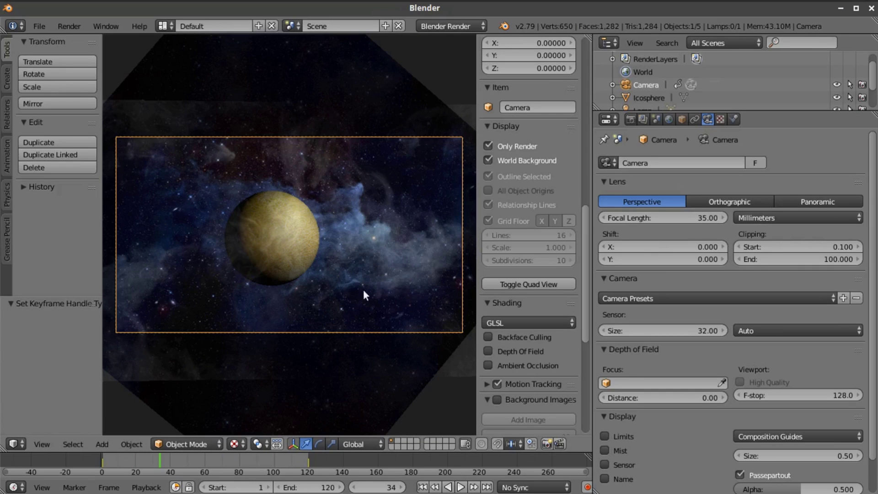
Enlarge the Outliner to show all scene objects and select the lamp
left_click_drag(719, 111, 663, 284)
left_click(645, 123)
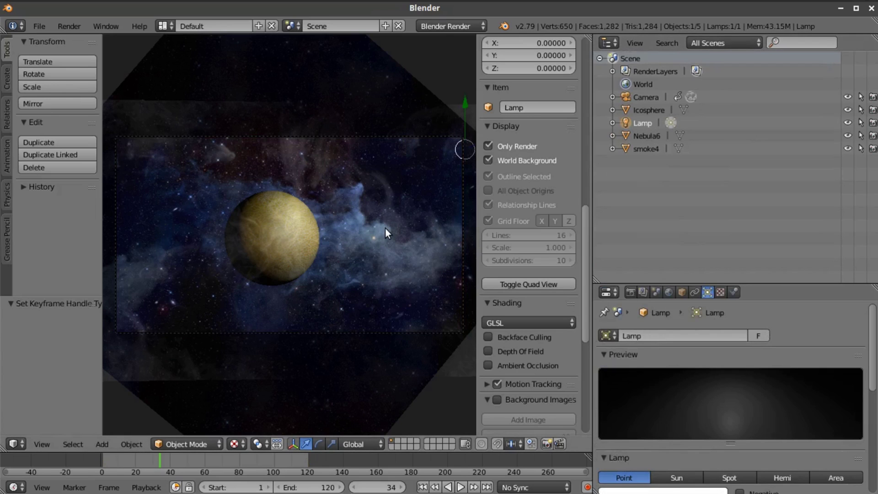
Duplicate the lamp and place the copy on the opposite, shadowed side of the planet, beyond the camera frame
key("shift+d")
right_click(384, 211)
scroll(388, 214, "down", 3)
left_click_drag(421, 188, 197, 185)
left_click_drag(175, 139, 154, 256)
left_click_drag(206, 300, 178, 293)
left_click_drag(142, 262, 108, 141)
left_click_drag(168, 191, 159, 166)
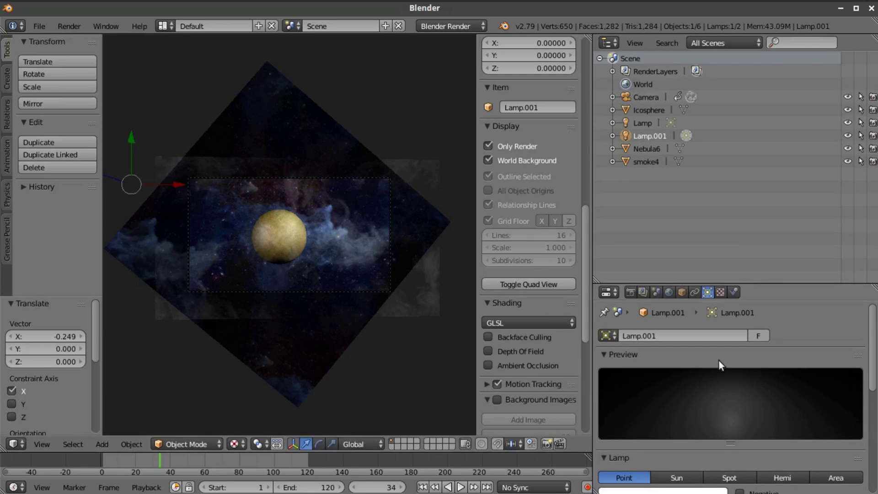
Give the duplicated lamp a light blue colour
scroll(718, 360, "down", 5)
left_click(690, 390)
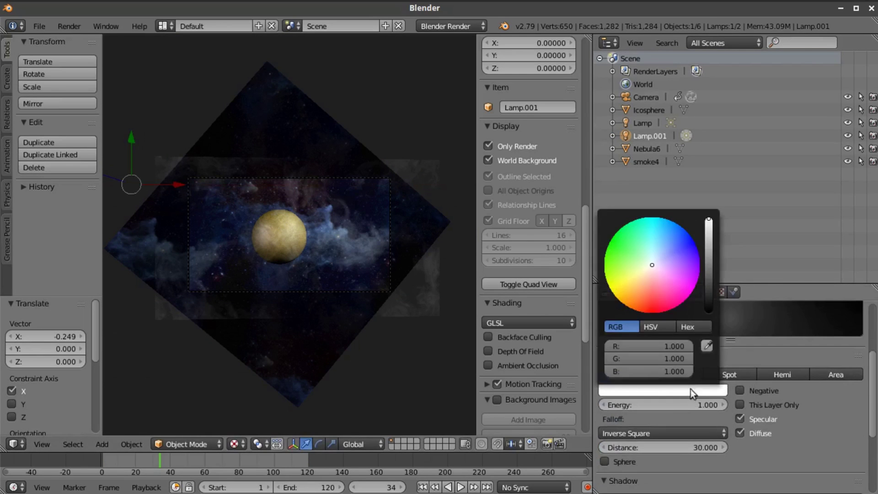
left_click(666, 246)
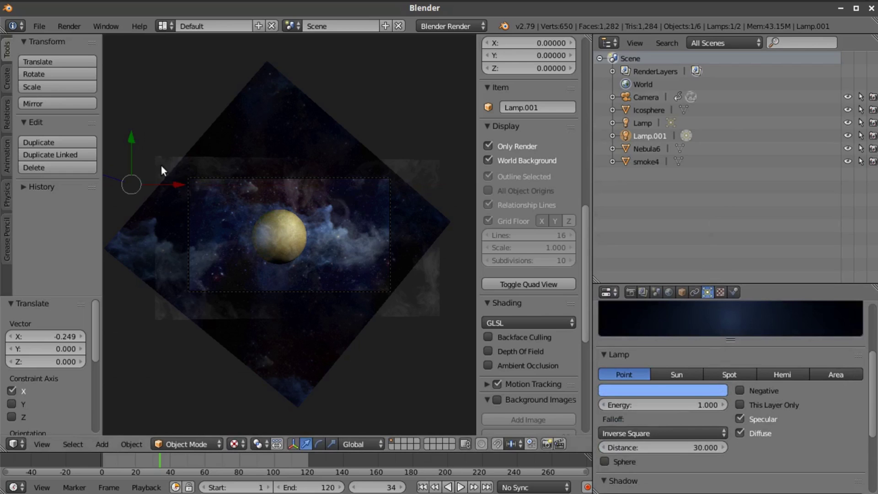
Duplicate the blue lamp along the Y axis and place the copy below the camera frame, near its lower-left corner
key("shift+d")
key("y")
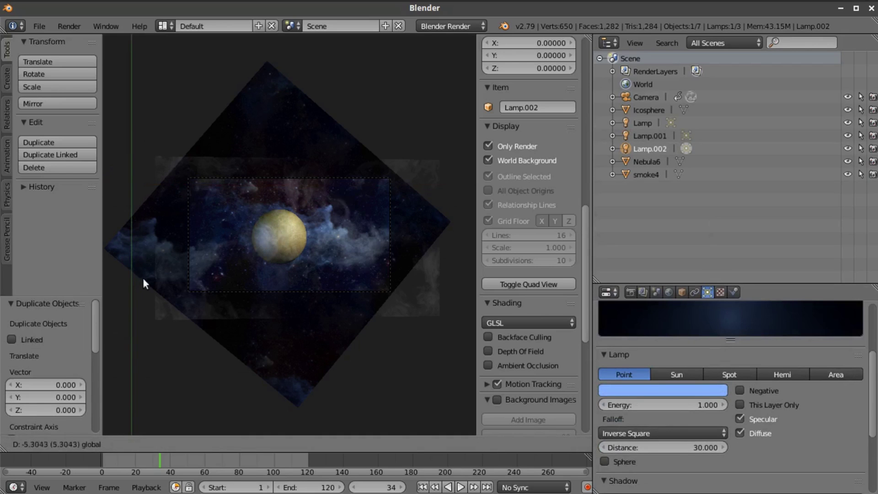
left_click(161, 359)
left_click_drag(180, 387, 205, 380)
mouse_move(159, 340)
left_mouse_down()
mouse_move(158, 349)
mouse_move(171, 351)
left_mouse_up()
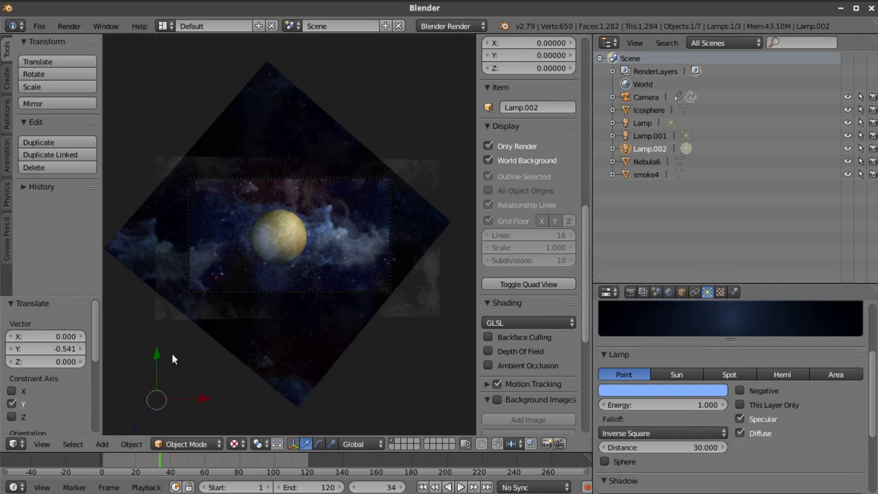
Set the energy of both blue lamps, Lamp.002 and Lamp.001, to 0.1
left_click(677, 403)
type("0.1")
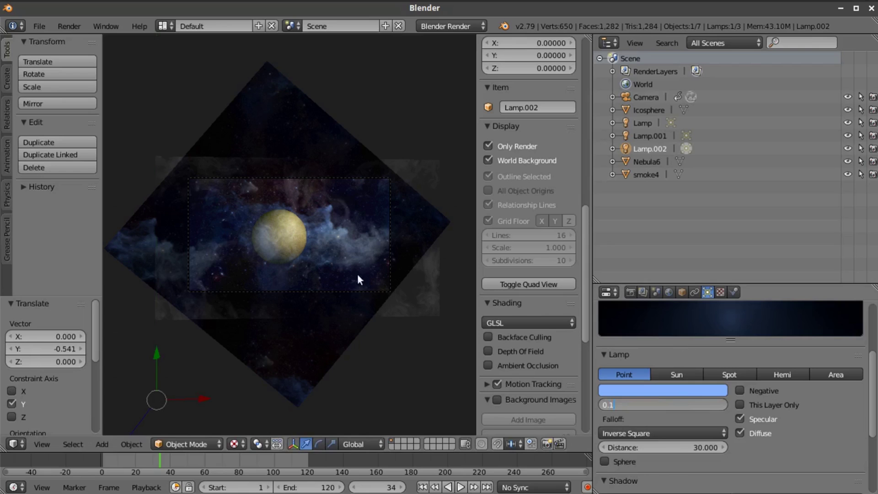
key("Return")
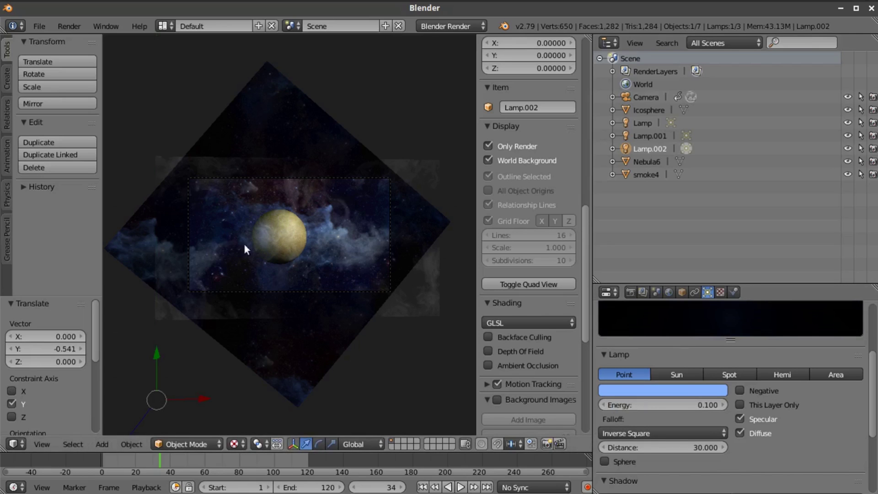
left_click(644, 136)
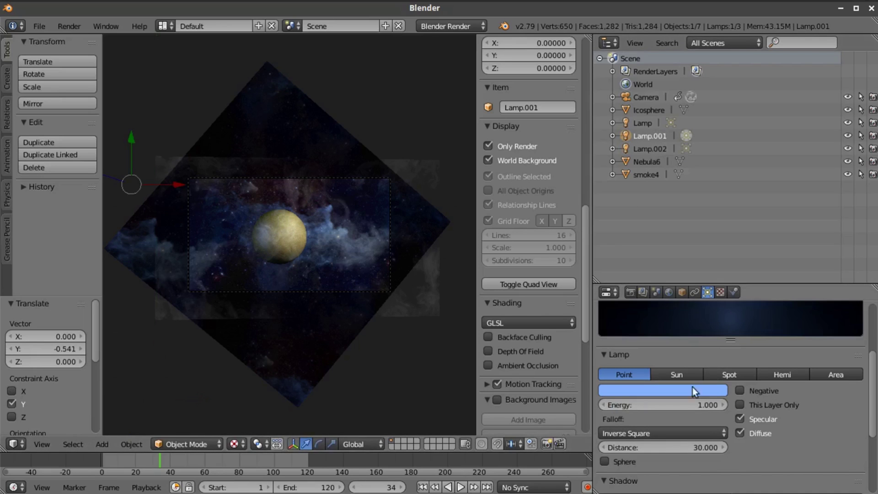
left_click(690, 405)
type("0.1")
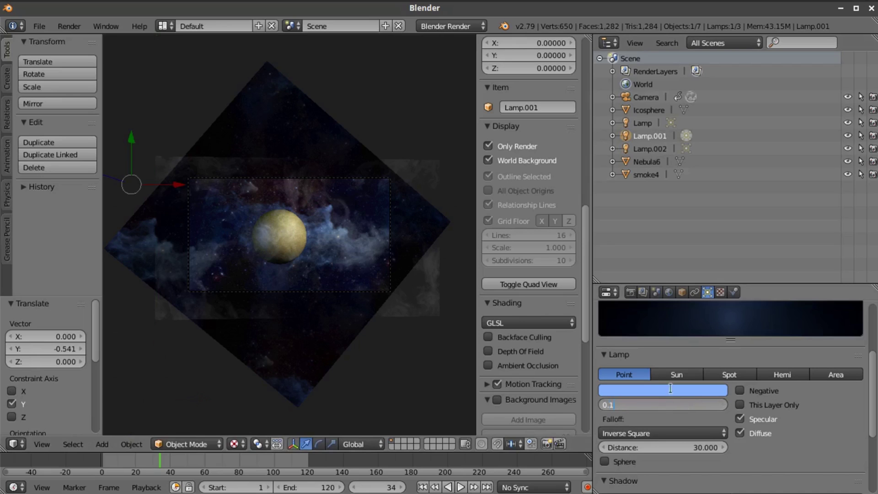
key("Return")
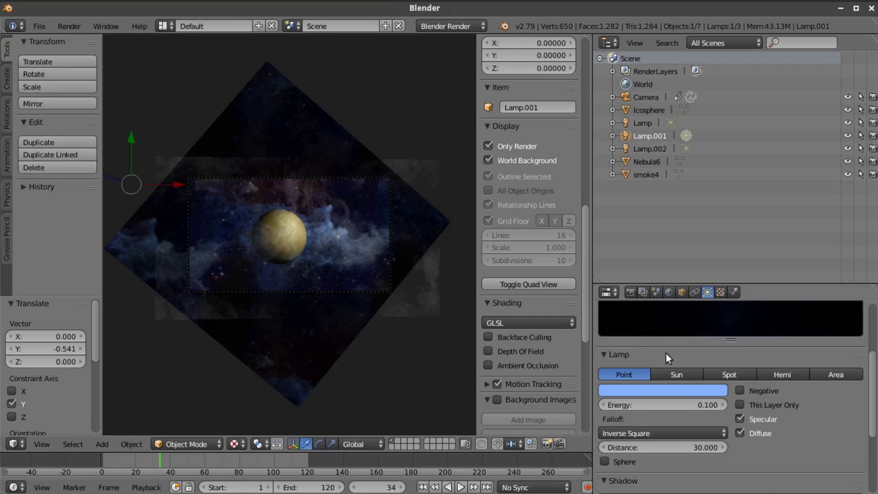
Make an OpenGL render of the camera view, inspect the planet's lighting, and return to the 3D view
scroll(211, 268, "up", 2)
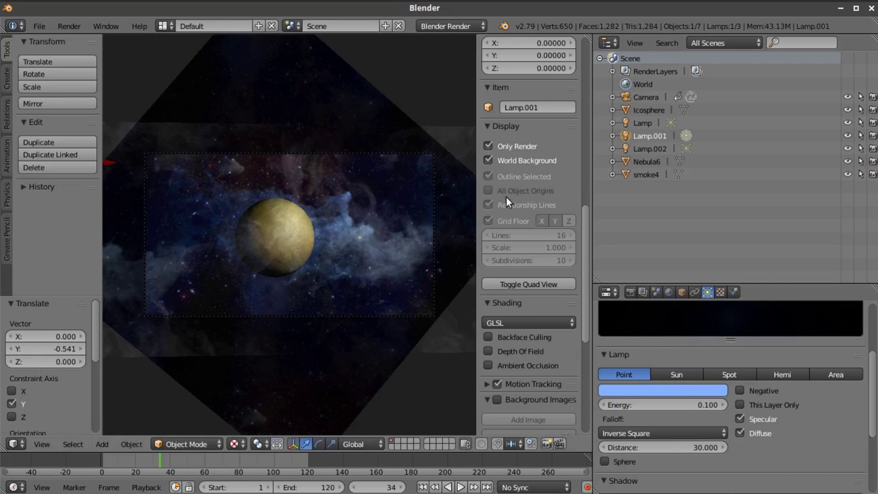
left_click(645, 97)
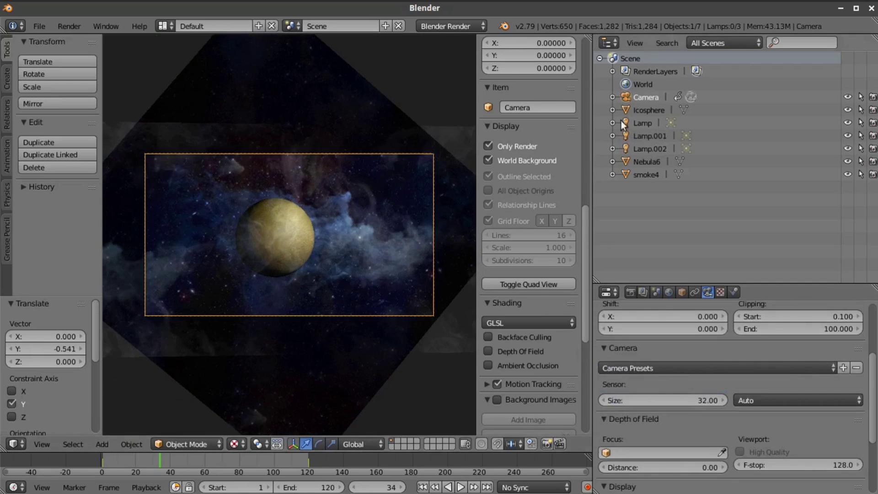
left_click(547, 443)
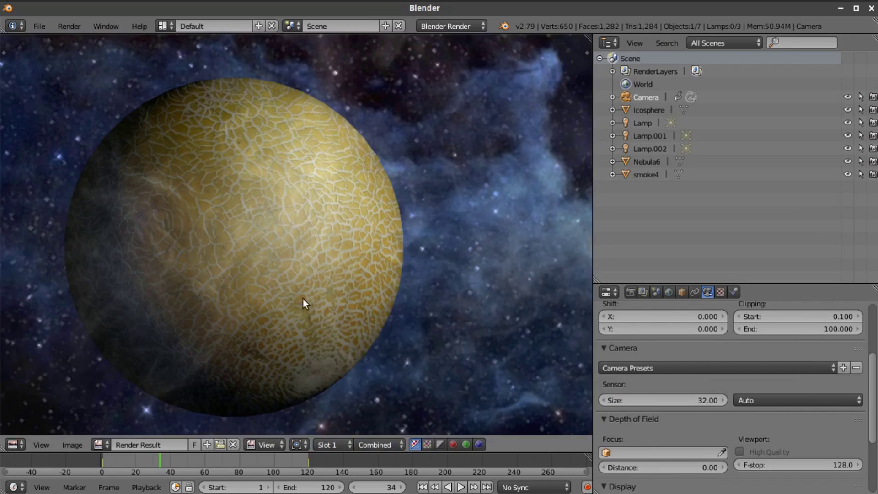
scroll(302, 298, "down", 1)
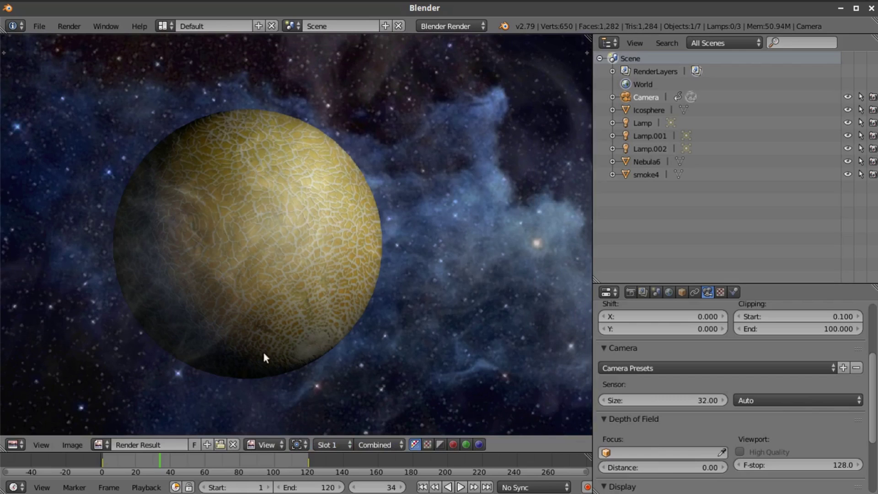
scroll(253, 237, "down", 3)
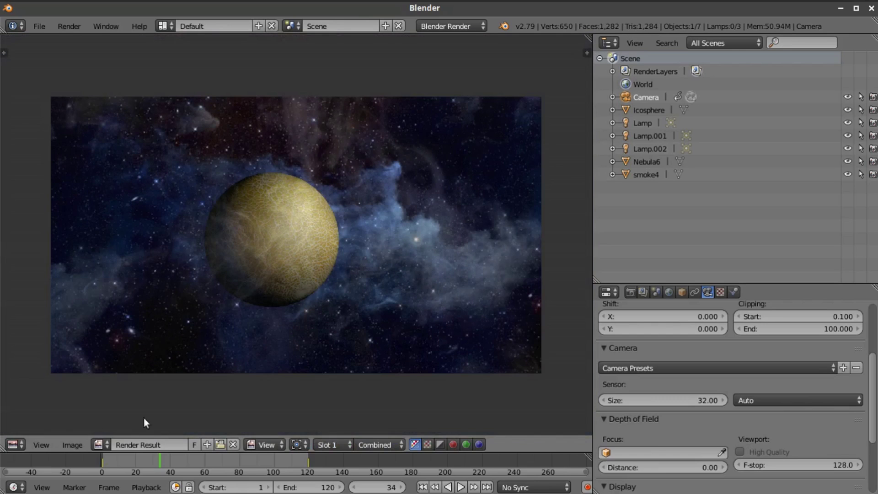
left_click(13, 444)
left_click(19, 427)
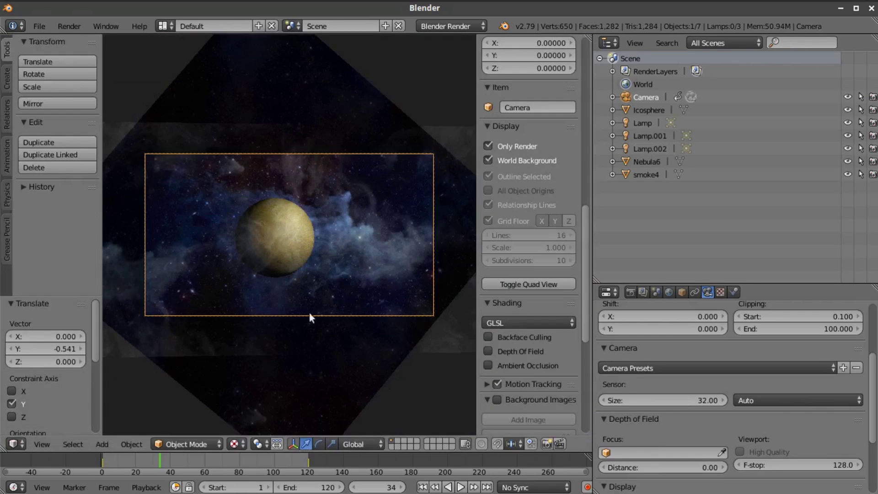
scroll(329, 258, "up", 4)
scroll(341, 257, "down", 1)
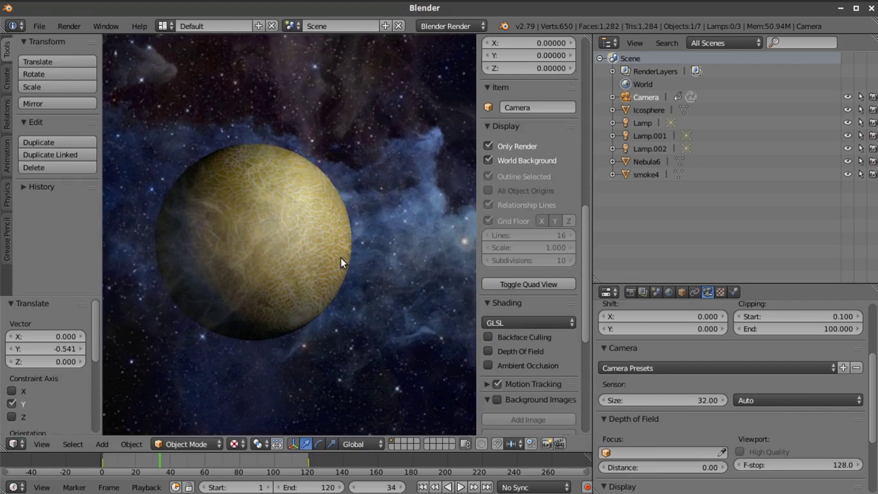
scroll(342, 251, "down", 2)
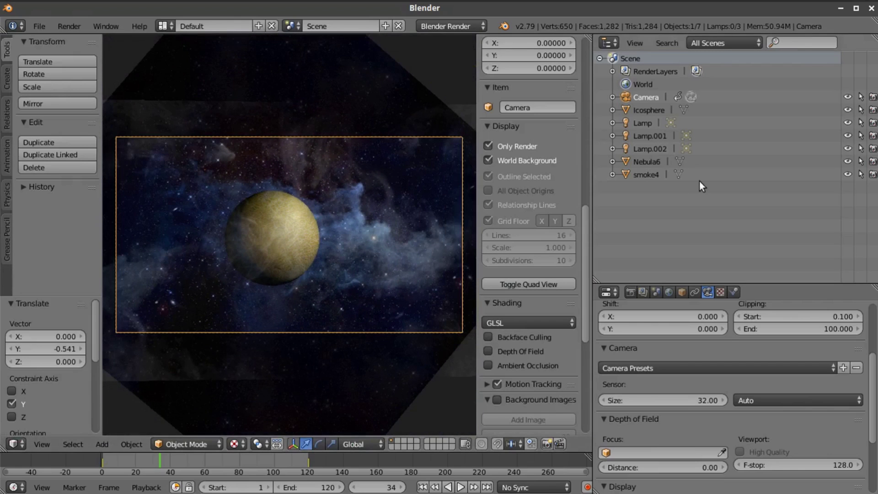
Set the original lamp's energy to 2 and give it a pale orange colour
left_click(653, 124)
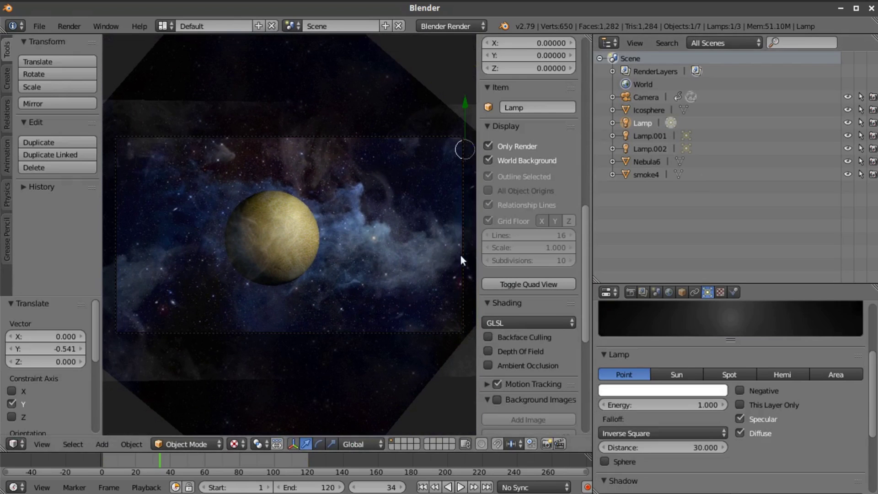
left_click(659, 400)
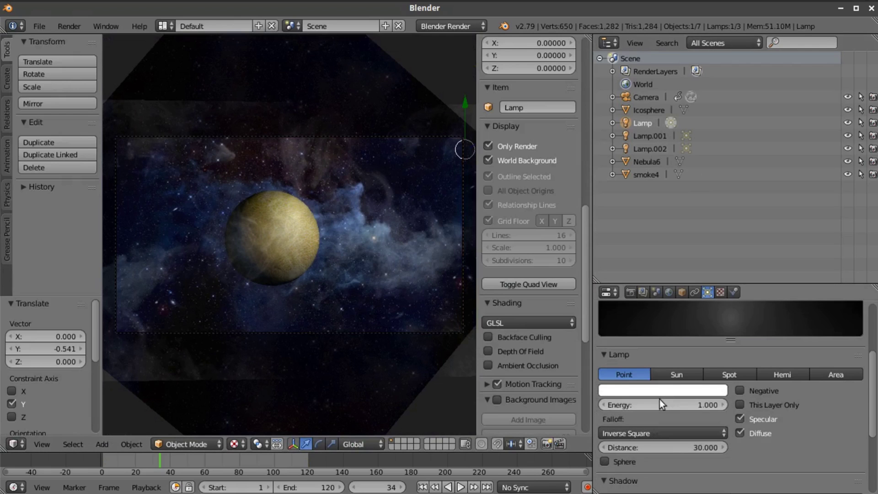
type("2")
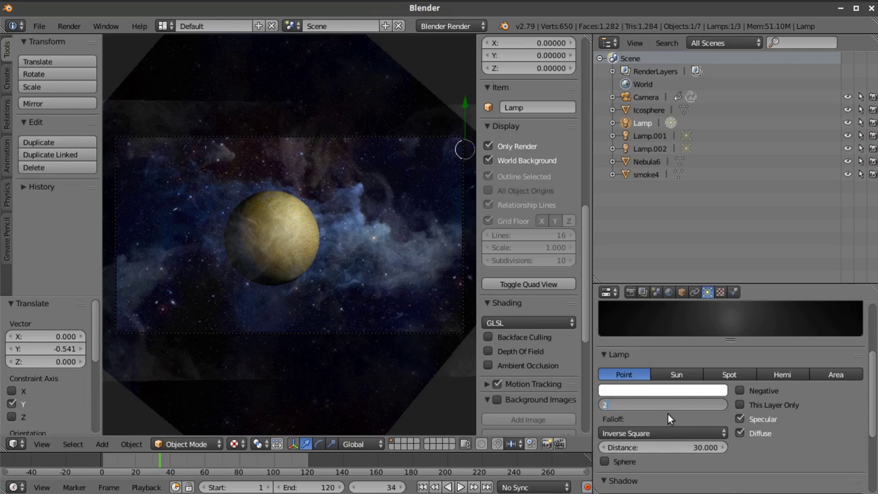
key("Return")
left_click(687, 390)
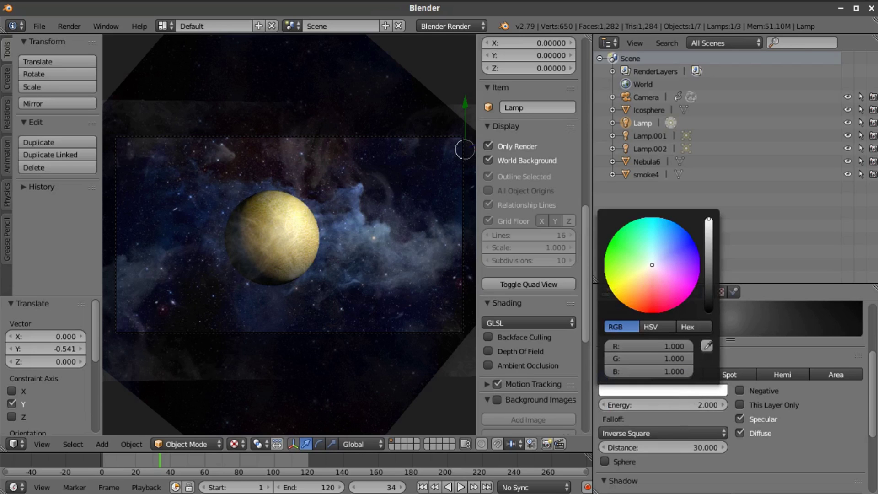
left_click(644, 277)
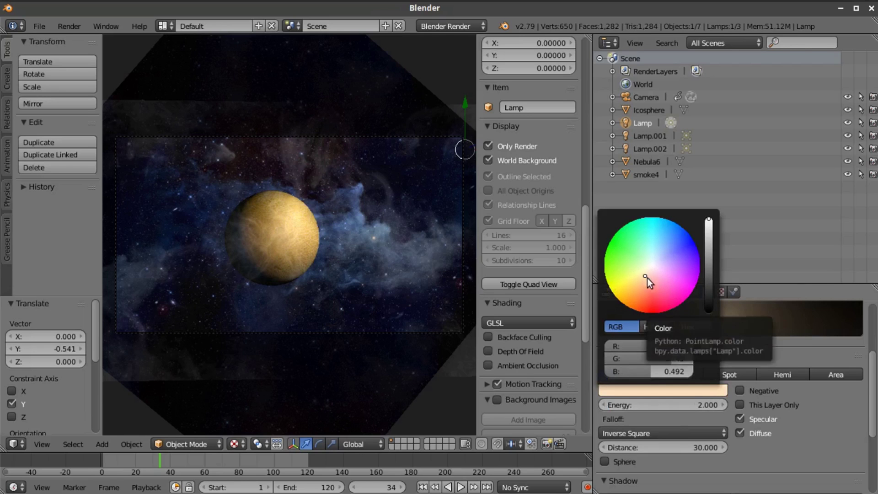
Import Streak8.png from the Space Images folder as a shadeless image plane
scroll(283, 275, "down", 1)
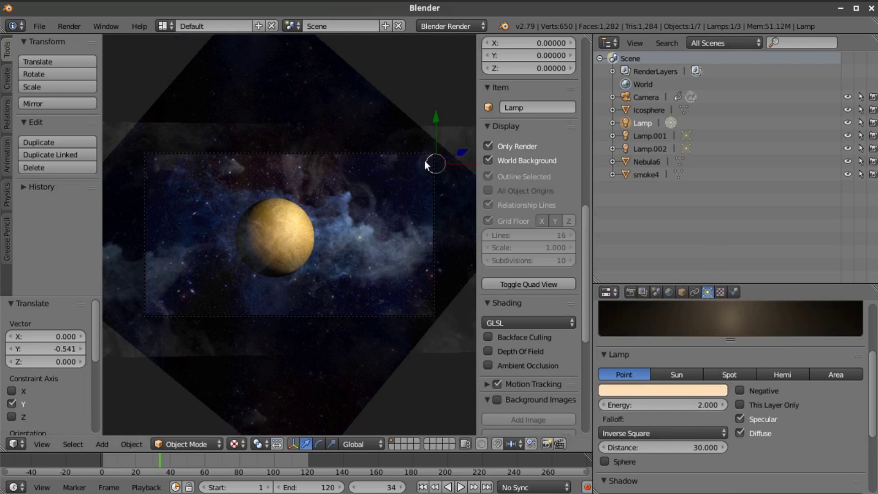
scroll(394, 169, "down", 1)
left_click(39, 26)
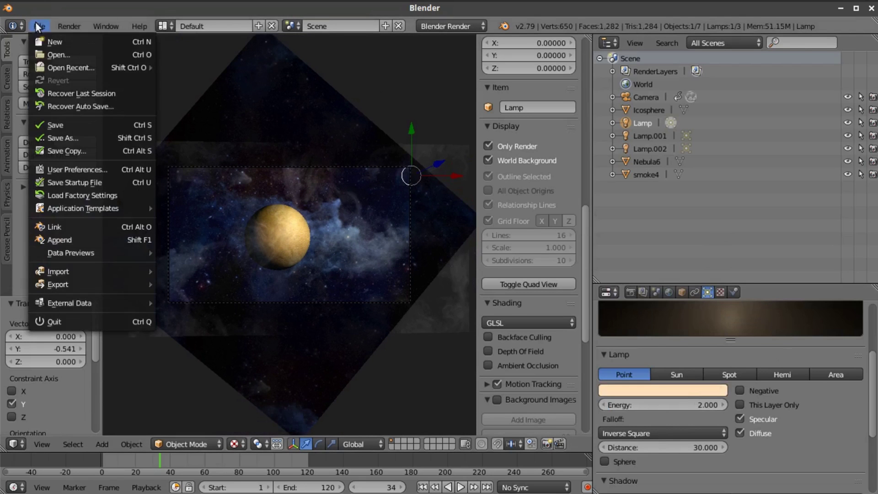
mouse_move(91, 271)
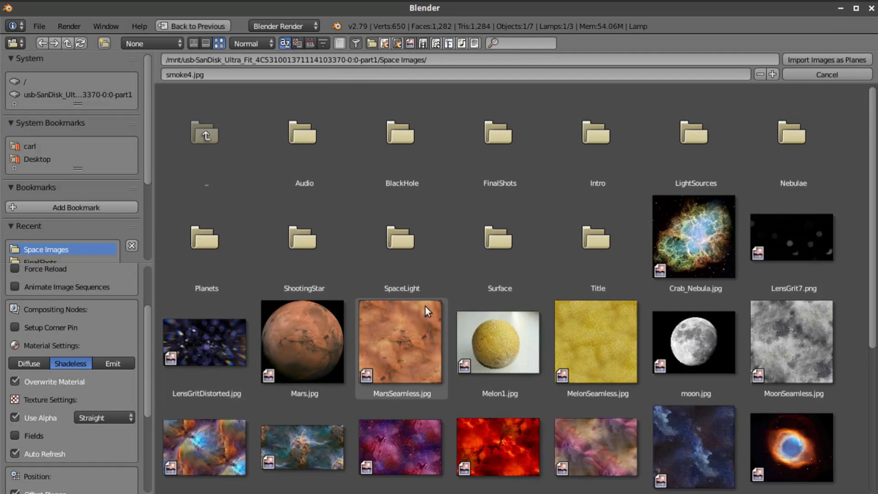
scroll(450, 293, "down", 5)
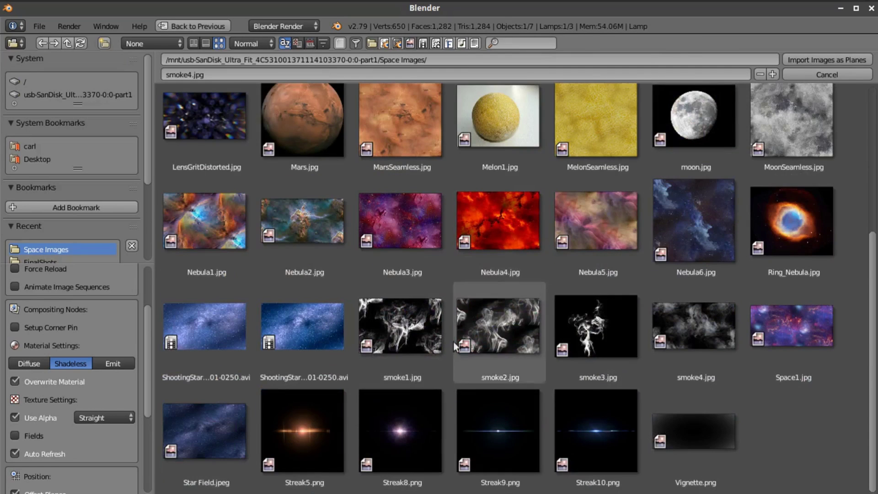
left_click(403, 416)
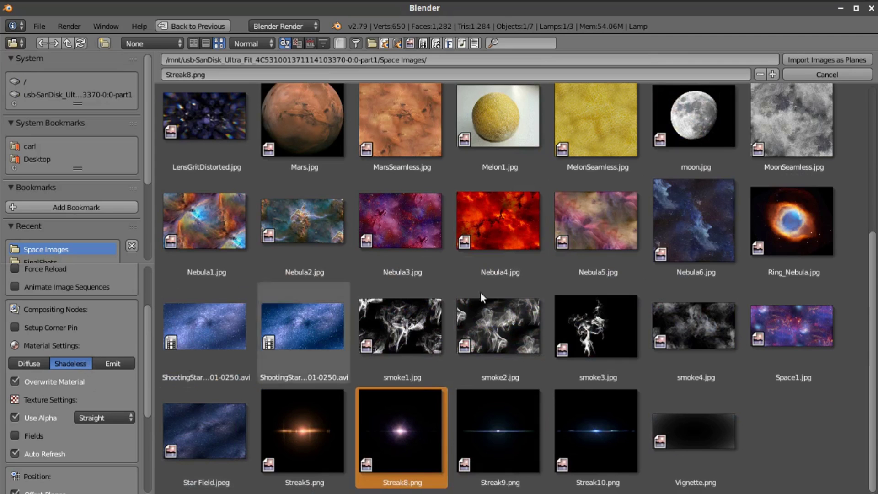
left_click(826, 60)
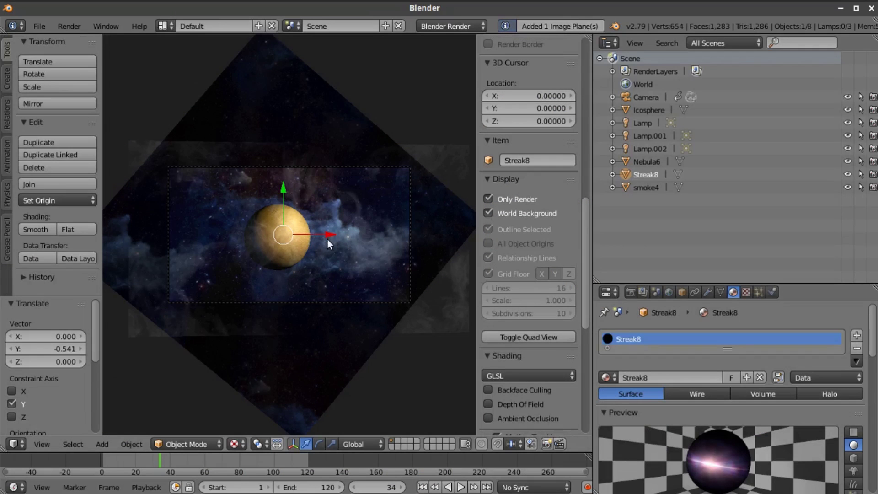
Move the Streak8 plane along the X axis to beside the planet and scale it up about 6.6 times
left_click_drag(333, 233, 412, 235)
key("s")
left_click(164, 76)
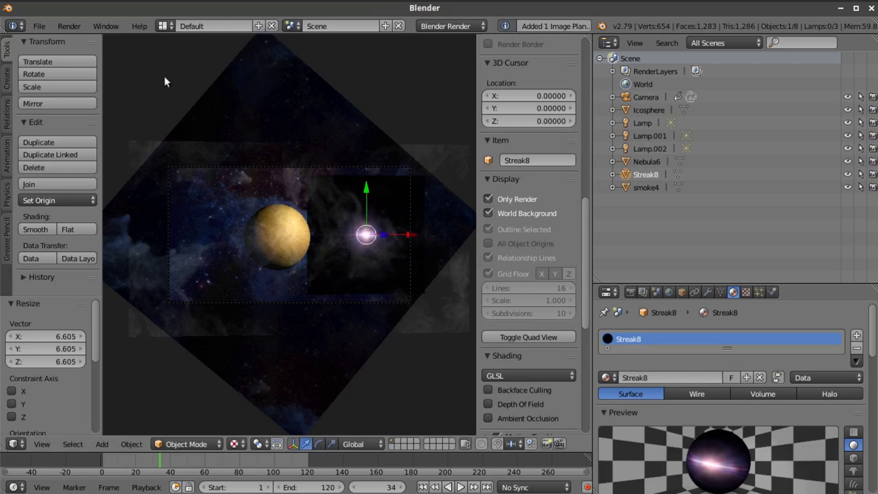
Switch the render engine to Blender Game
left_click(436, 25)
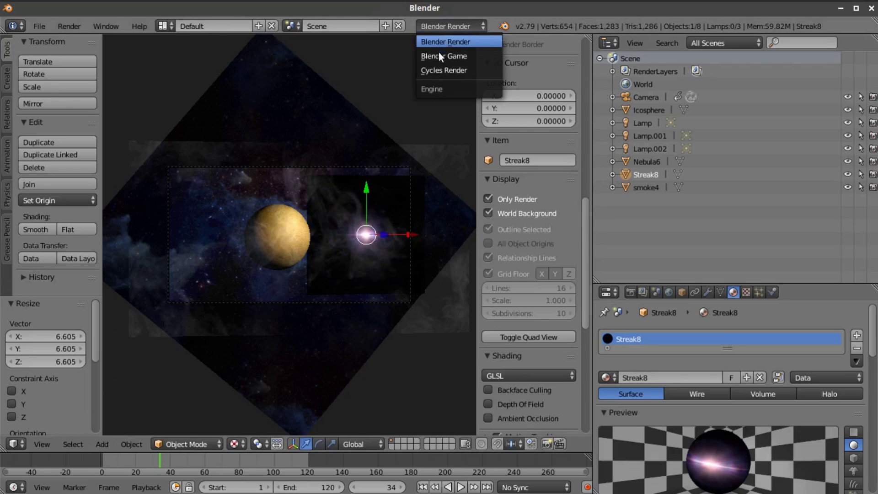
left_click(441, 29)
left_click(441, 27)
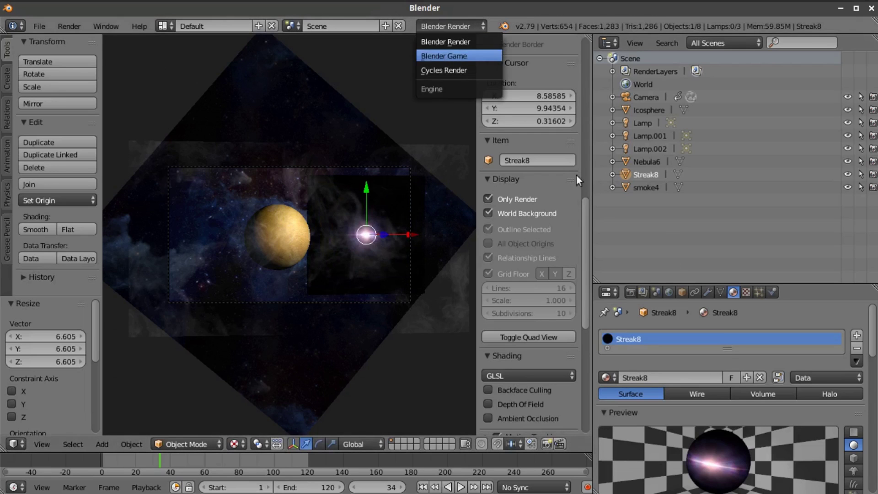
key("Return")
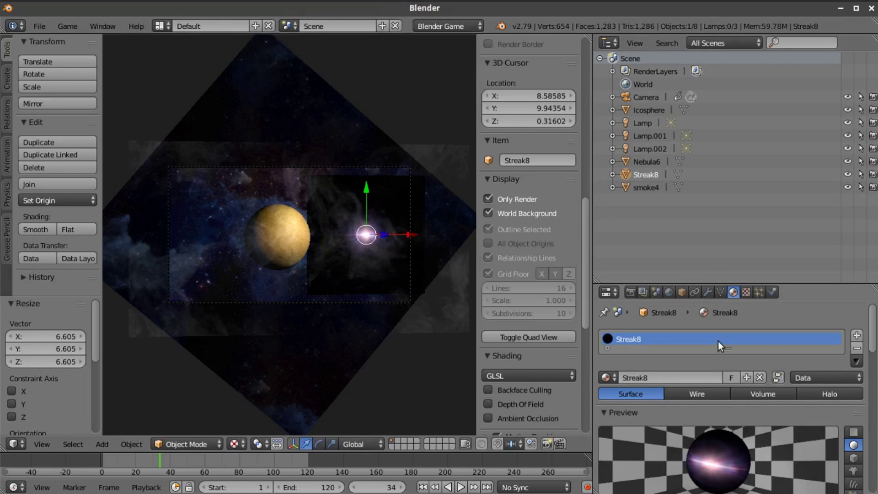
Set the Streak8 material's alpha blend mode to Add in its game settings
scroll(717, 341, "down", 5)
left_click_drag(734, 284, 731, 88)
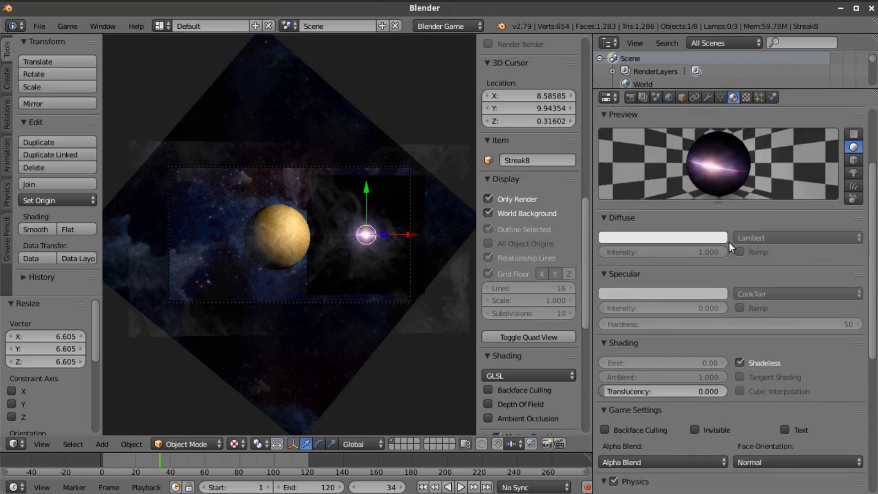
scroll(728, 243, "down", 6)
left_click(649, 332)
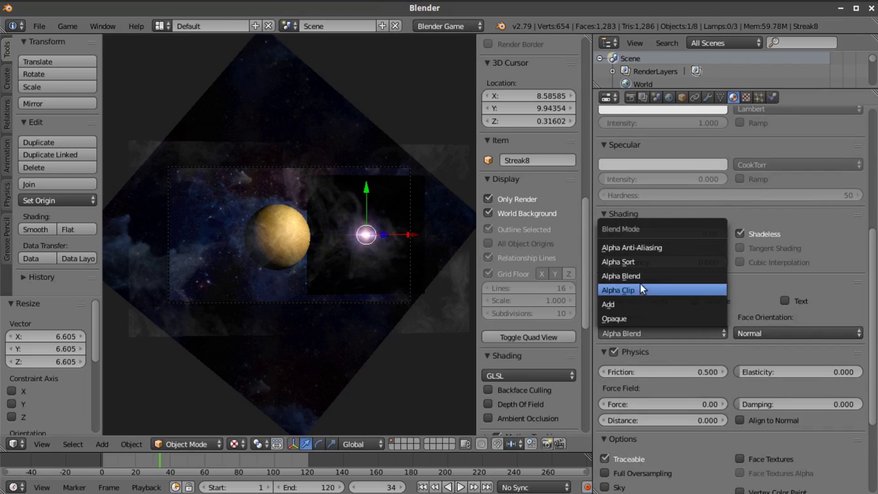
left_click(610, 304)
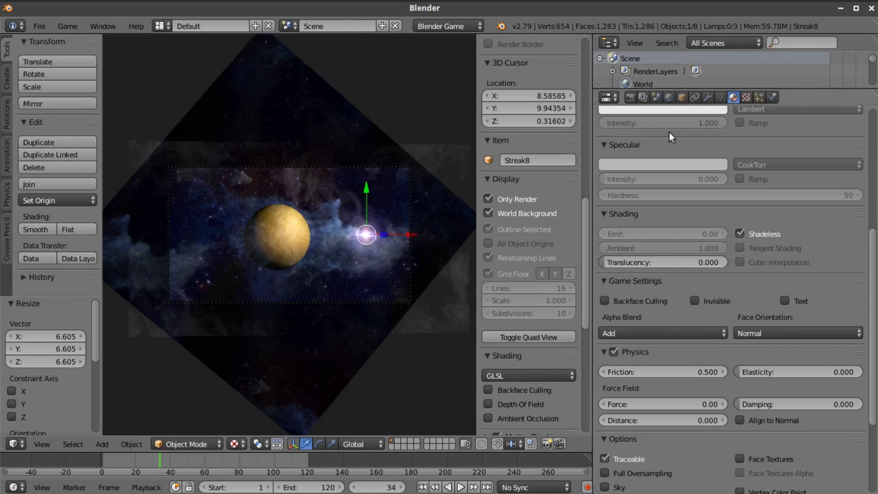
Switch the render engine back to Blender Render and enable X-Ray display for the Streak8 plane
left_click(682, 98)
scroll(687, 208, "up", 3)
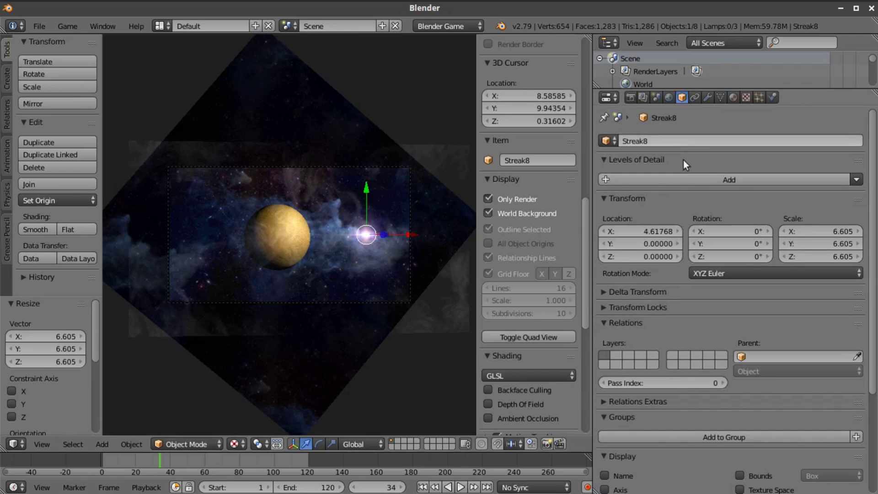
left_click(448, 26)
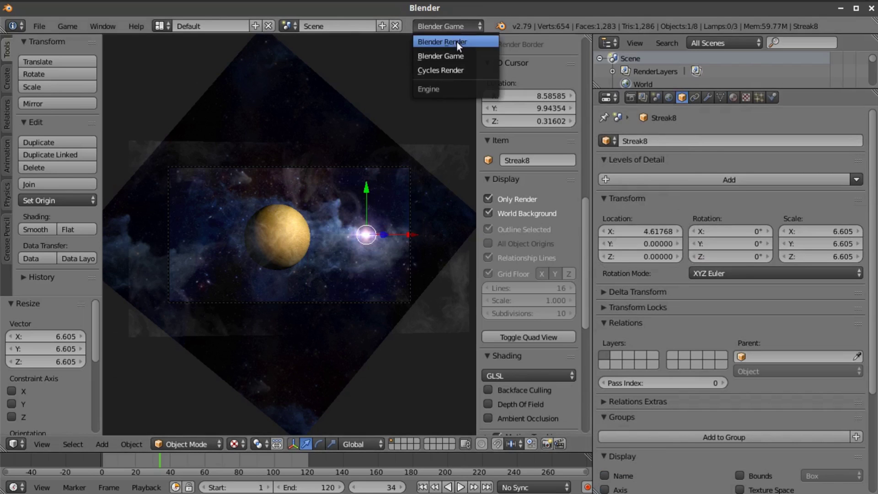
key("Return")
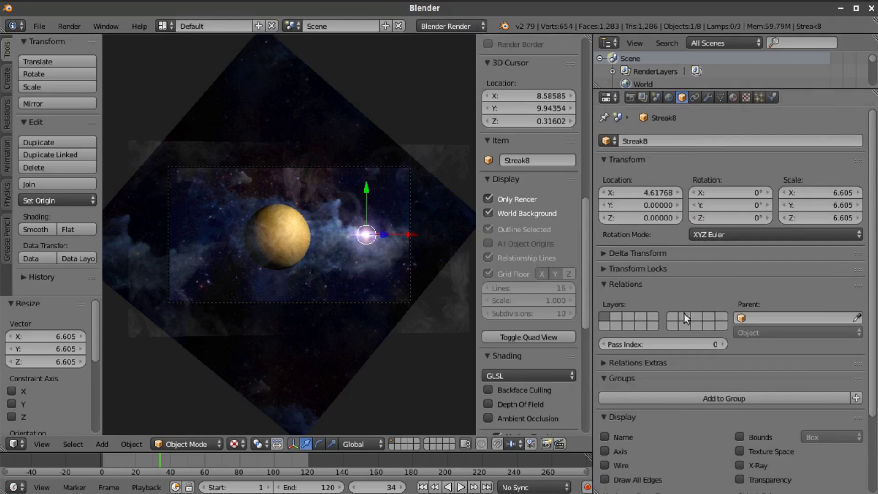
scroll(684, 314, "down", 3)
left_click(740, 413)
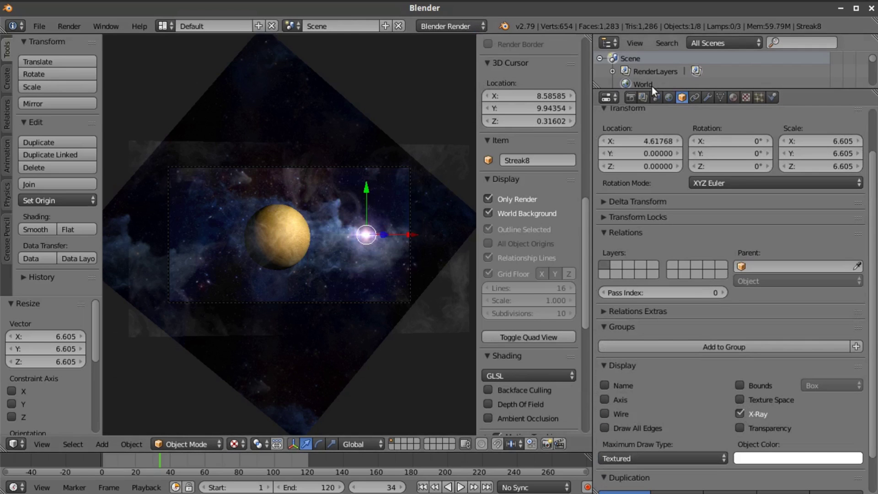
Move the Streak8 plane along the Z axis to about -21.05, back toward the nebula plane
left_click_drag(651, 86, 644, 226)
left_click(644, 97)
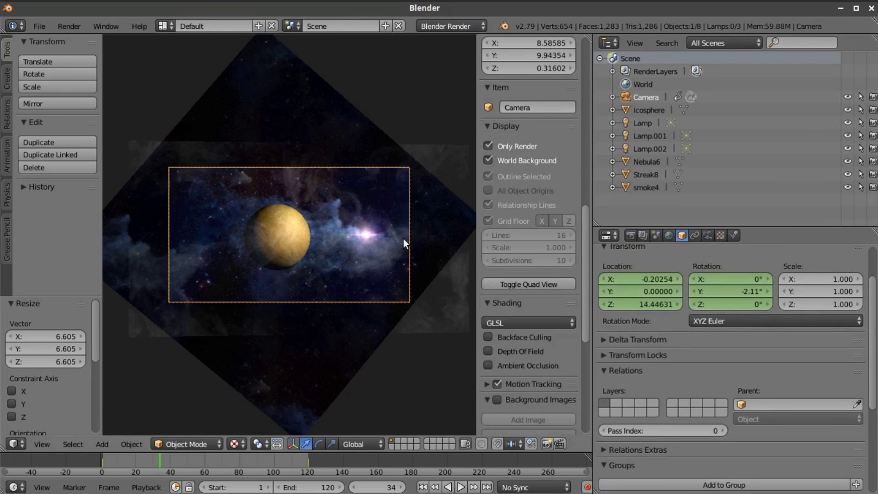
middle_click_drag(403, 238, 407, 263)
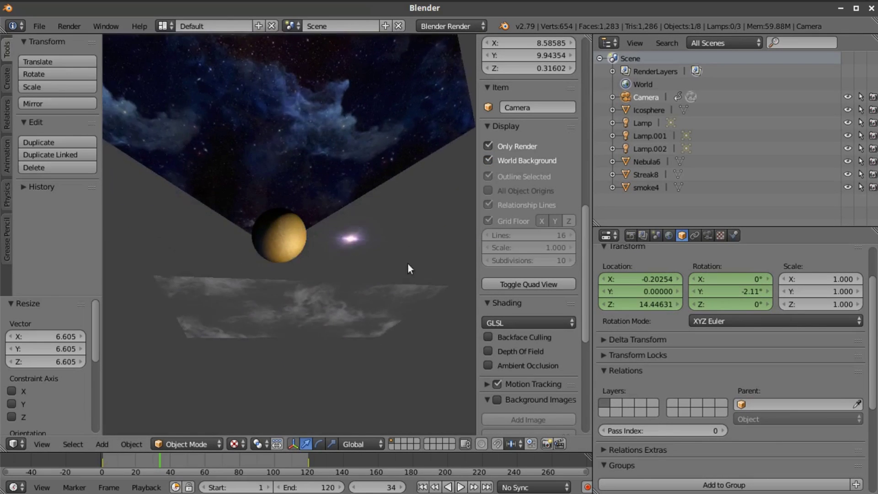
right_click(350, 239)
left_click_drag(360, 264, 351, 163)
mouse_move(350, 162)
middle_mouse_down()
mouse_move(350, 246)
mouse_move(314, 218)
middle_mouse_up()
scroll(349, 233, "down", 5)
left_click_drag(309, 208, 301, 177)
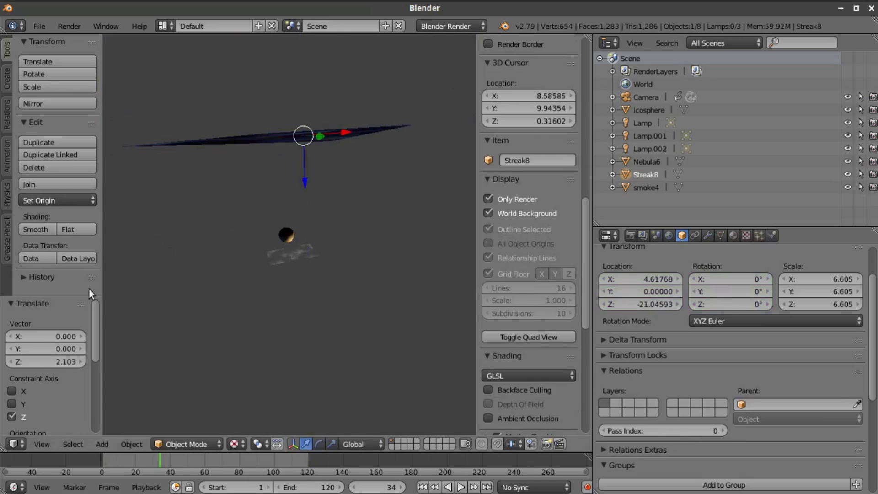
In camera view, scale the Streak8 plane up to about 64.7 and move it to about X 14.18, Y 5.82
left_click(41, 444)
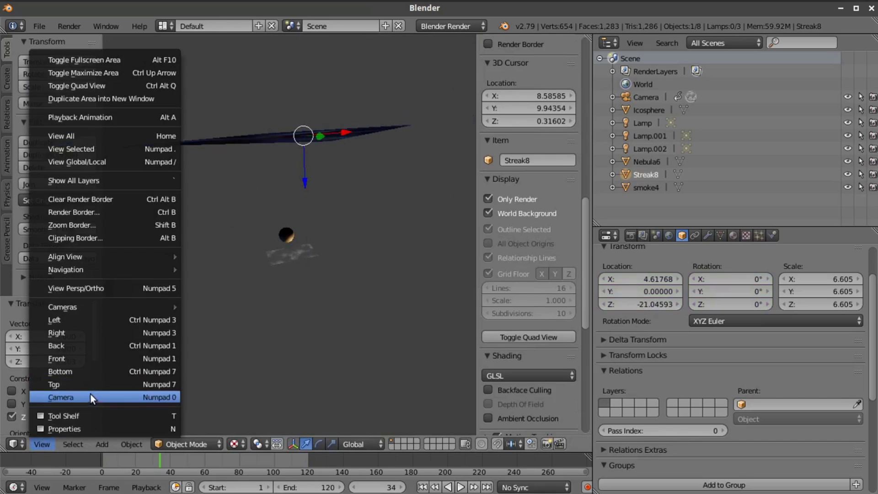
left_click(89, 396)
key("s")
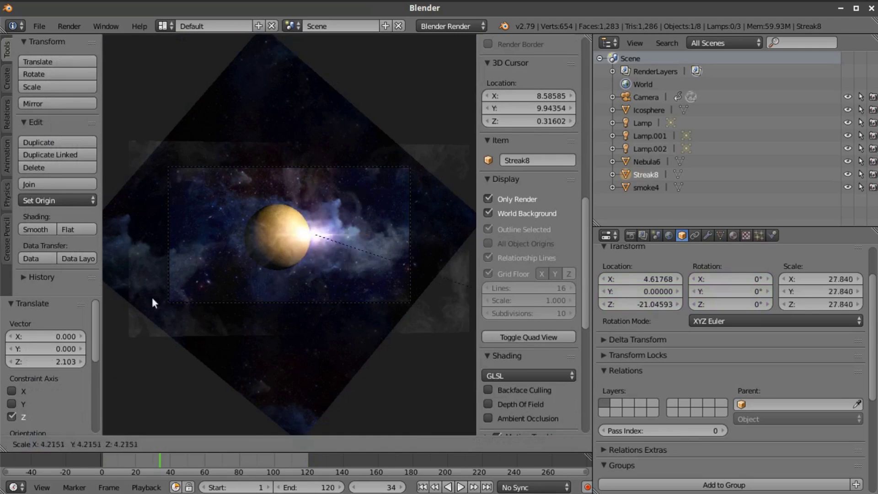
left_click(342, 343)
mouse_move(355, 235)
left_mouse_down()
mouse_move(359, 228)
mouse_move(381, 240)
mouse_move(434, 239)
left_mouse_up()
left_click_drag(388, 183, 398, 147)
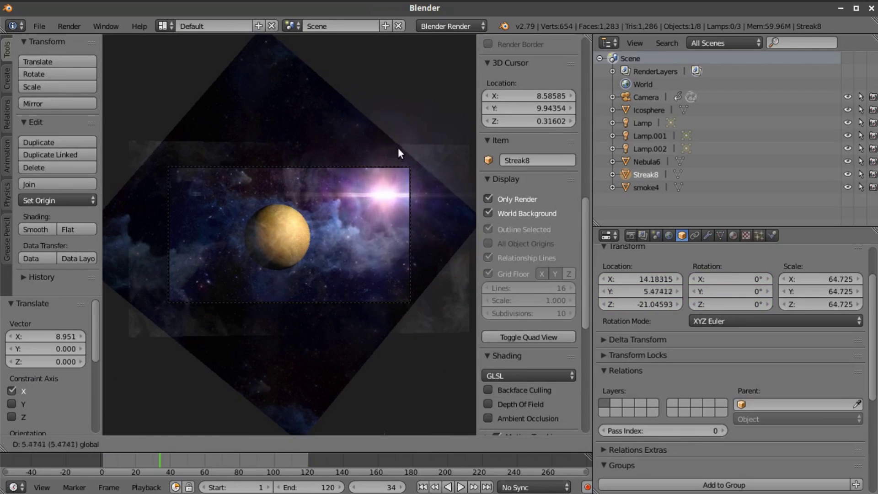
Enlarge the Streak8 plane to a scale of about 143 and shift it to about X 15.53, Y 6.45
key("s")
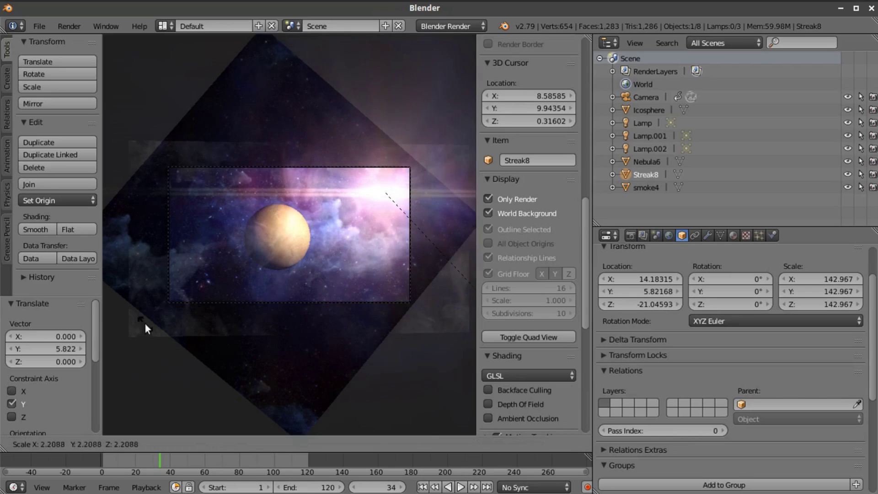
left_click(139, 282)
left_click_drag(435, 192, 439, 193)
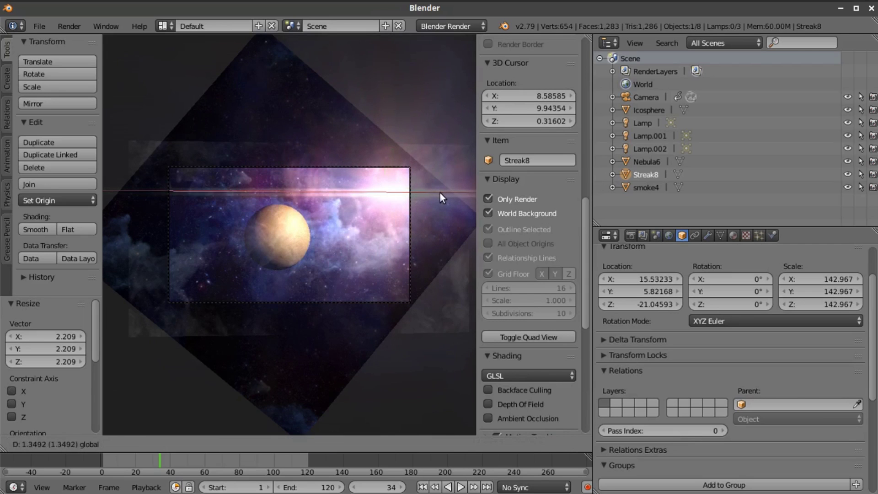
left_click_drag(394, 154, 393, 150)
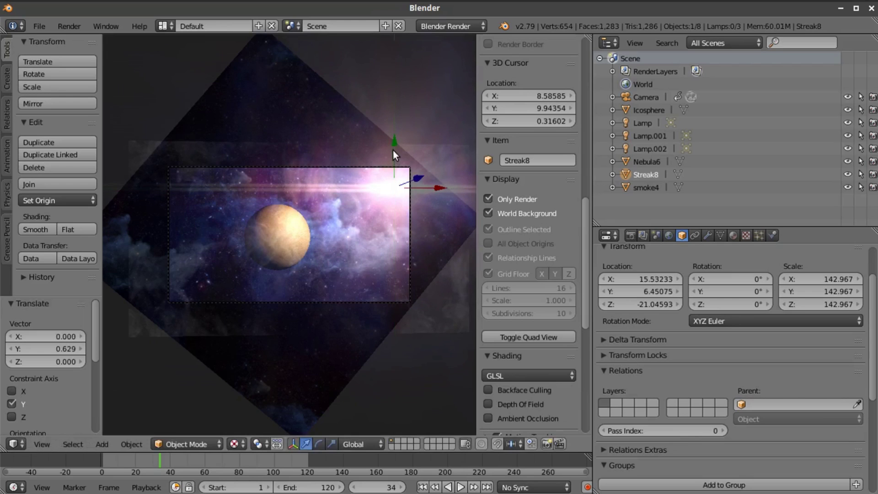
left_click(640, 100)
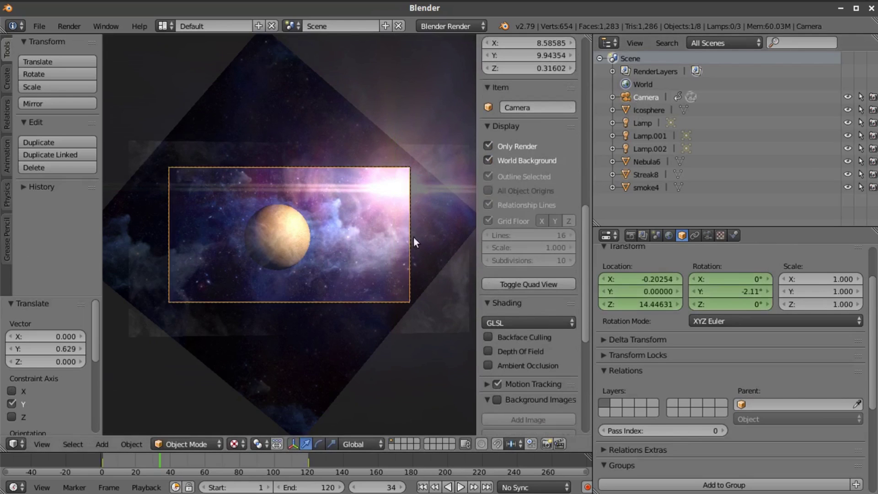
scroll(413, 237, "up", 2)
scroll(410, 240, "down", 3)
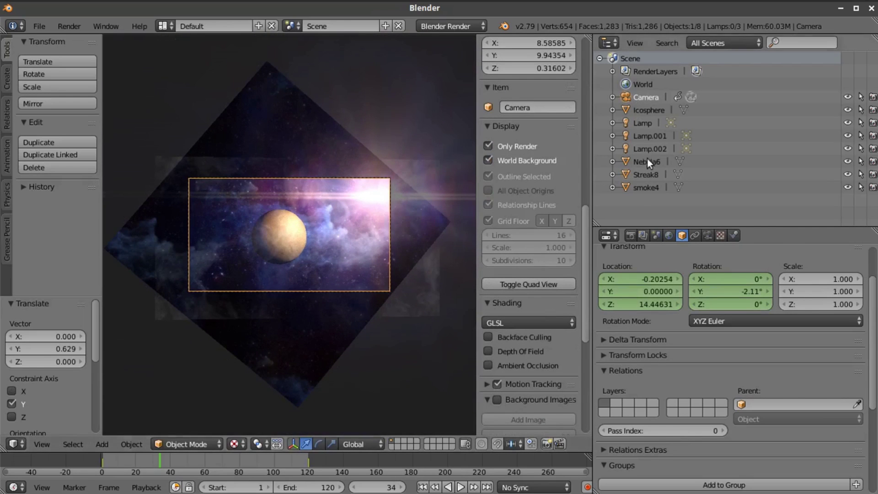
Add a Copy Rotation constraint to the Streak8 plane with the Camera as its target
left_click(637, 174)
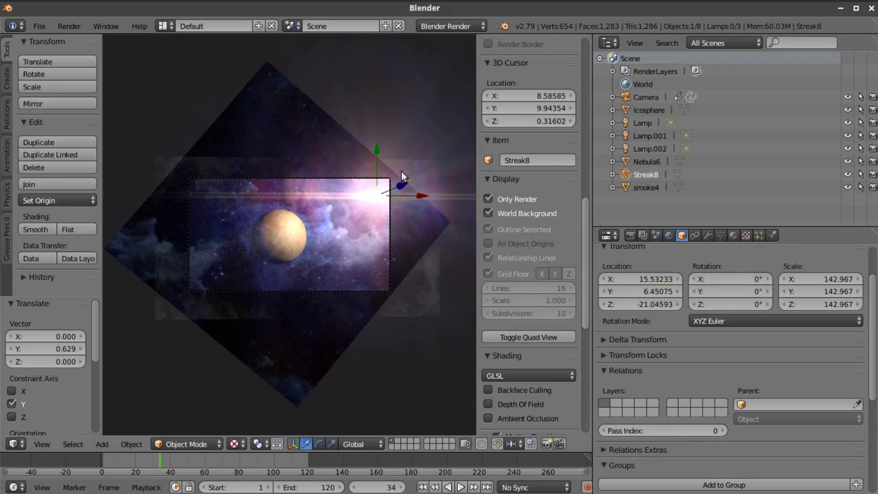
left_click(695, 235)
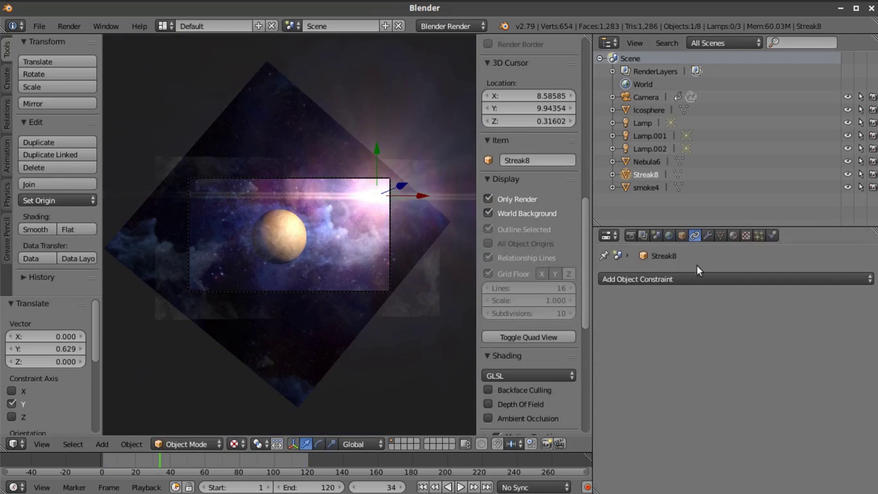
left_click(700, 277)
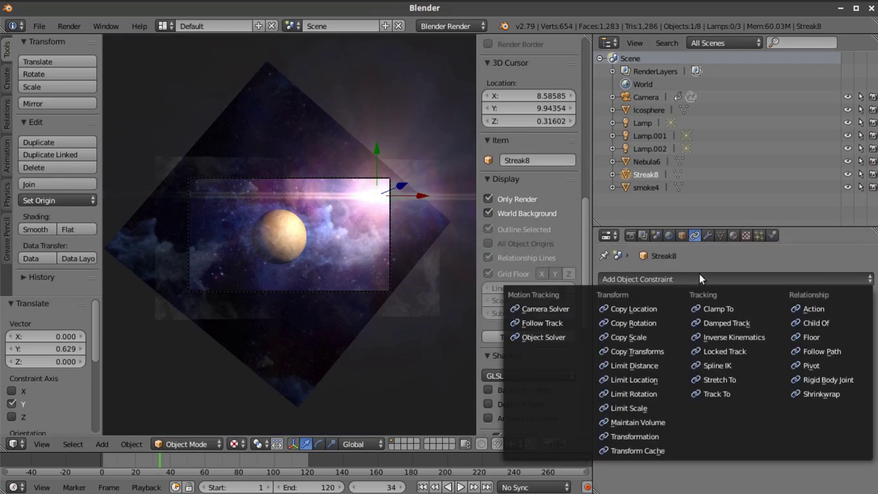
left_click(651, 323)
left_click(731, 323)
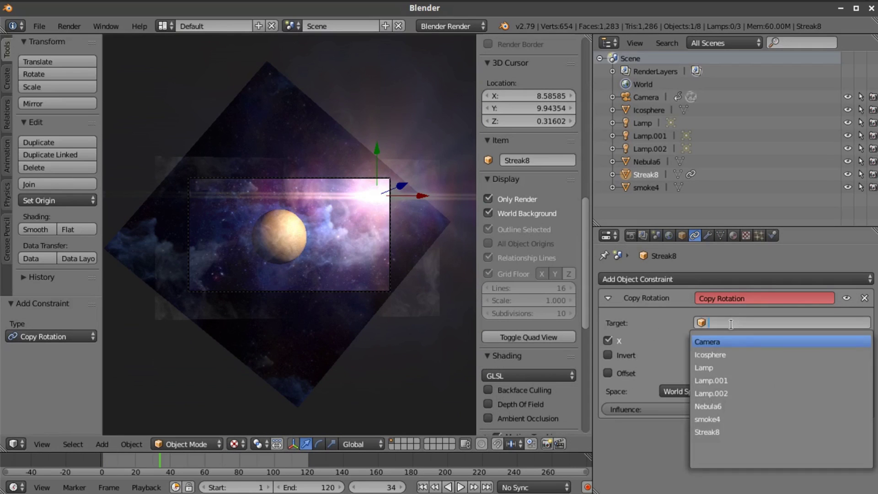
left_click(714, 341)
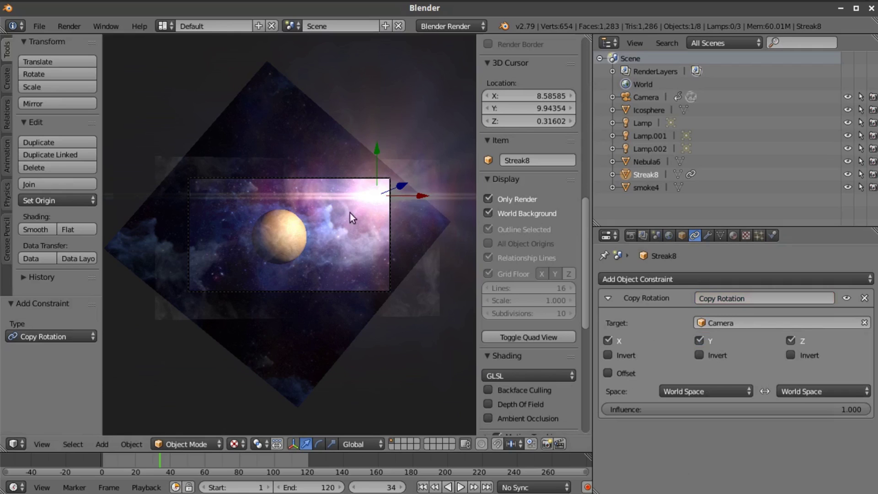
Play the camera animation from frame 1 to review the streak and planet in the camera frame
left_click(650, 100)
left_click(422, 486)
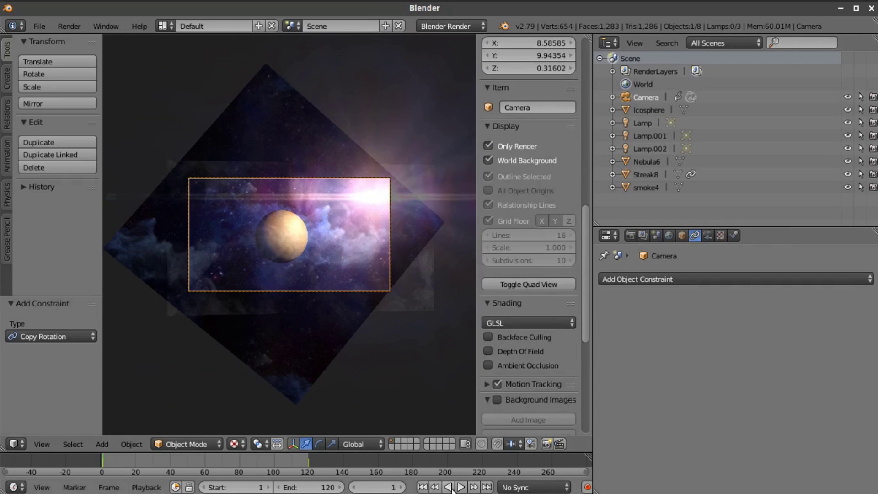
left_click(460, 487)
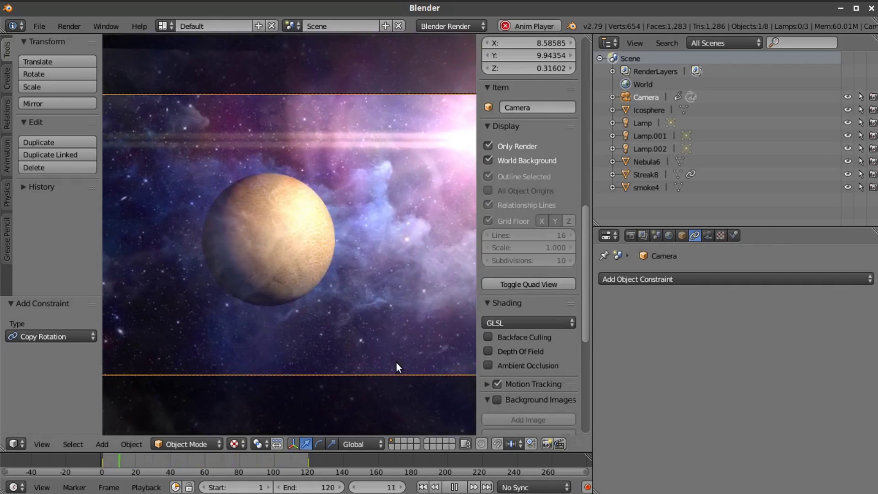
scroll(395, 362, "down", 4)
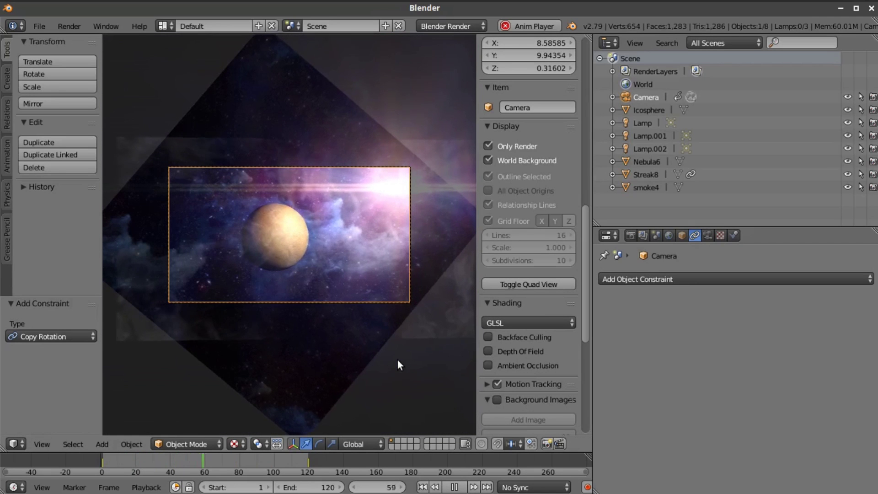
left_click(454, 487)
scroll(271, 190, "up", 3)
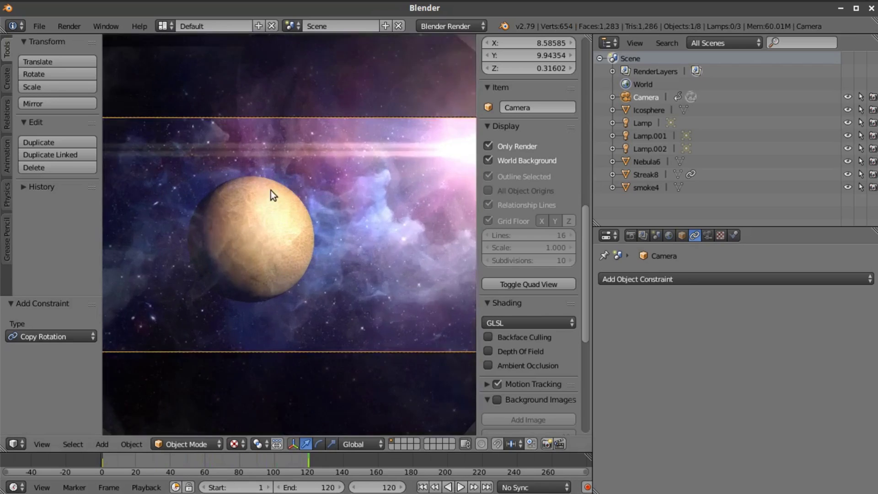
scroll(270, 190, "up", 2)
scroll(272, 194, "down", 4)
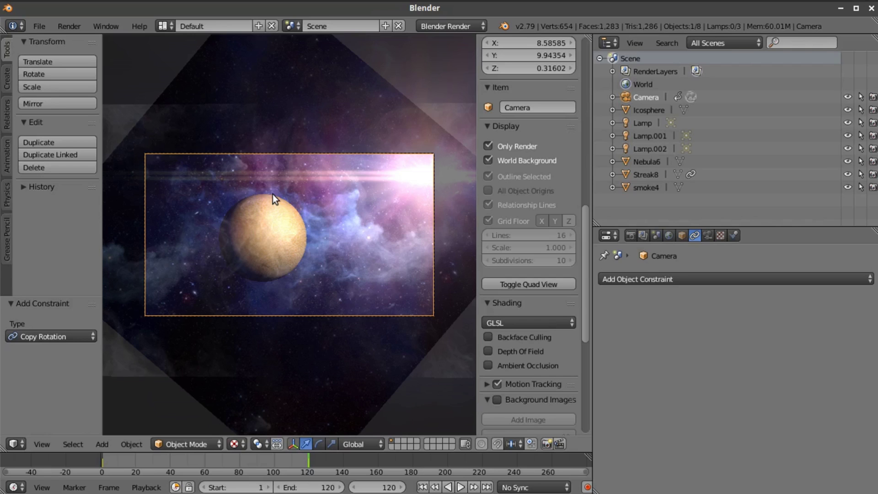
Make an OpenGL render of the camera view at frame 120, inspect it and return to the 3D view
left_click(548, 445)
scroll(354, 208, "up", 3)
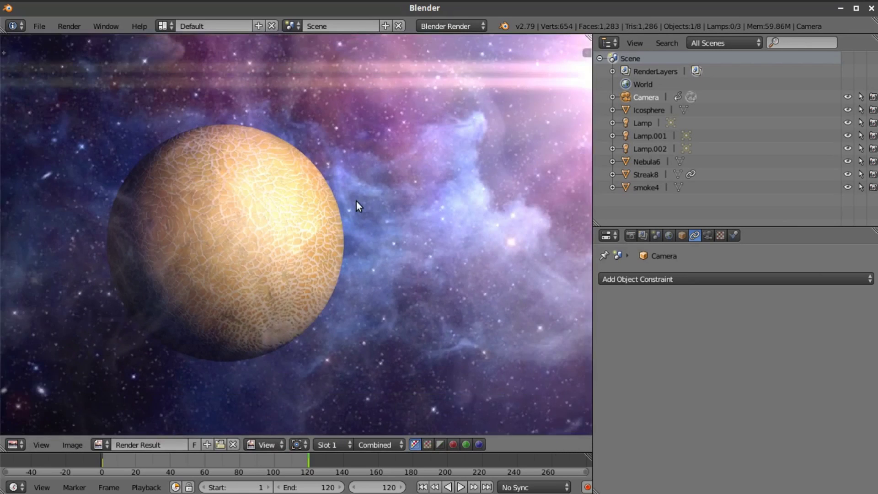
scroll(355, 201, "down", 2)
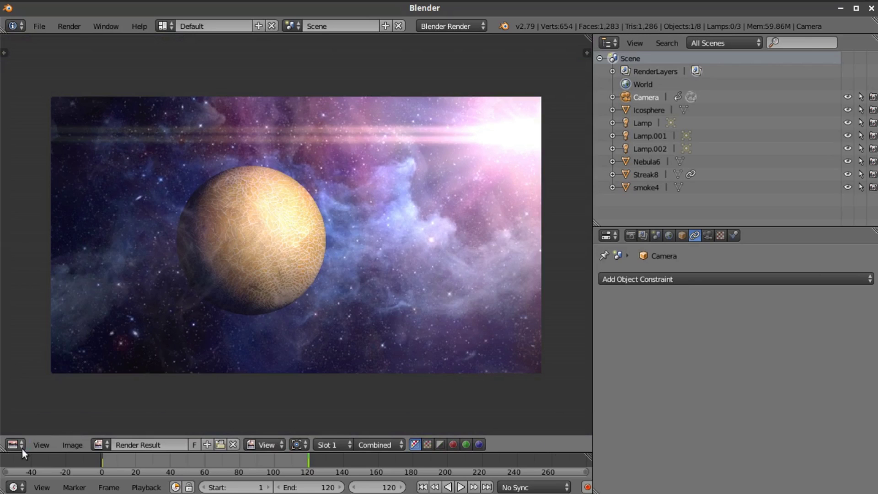
left_click(22, 448)
left_click(25, 434)
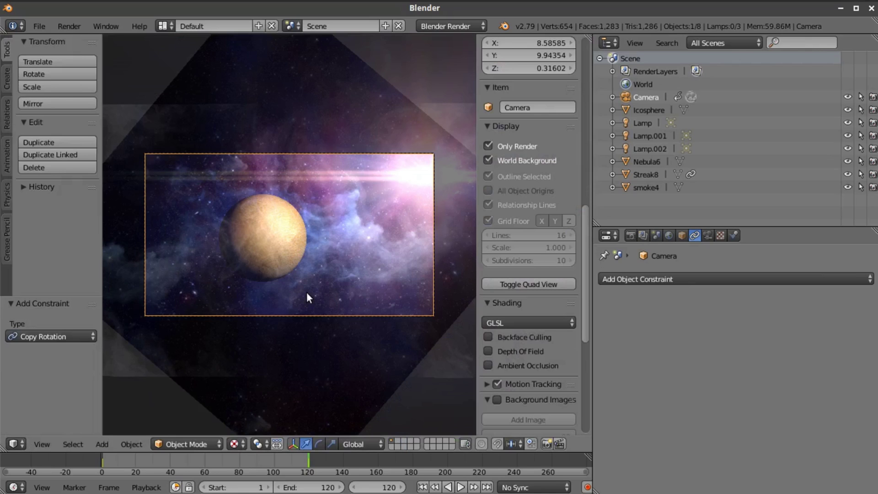
scroll(307, 292, "up", 5)
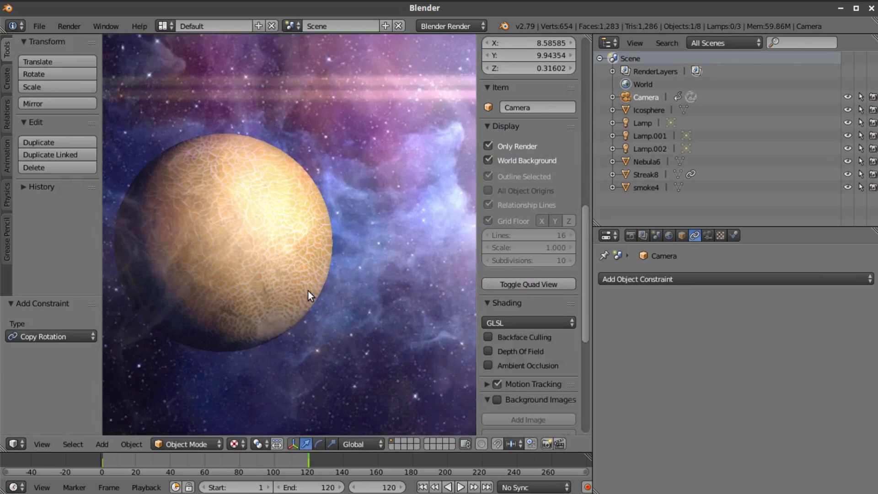
scroll(308, 289, "down", 4)
scroll(308, 288, "up", 6)
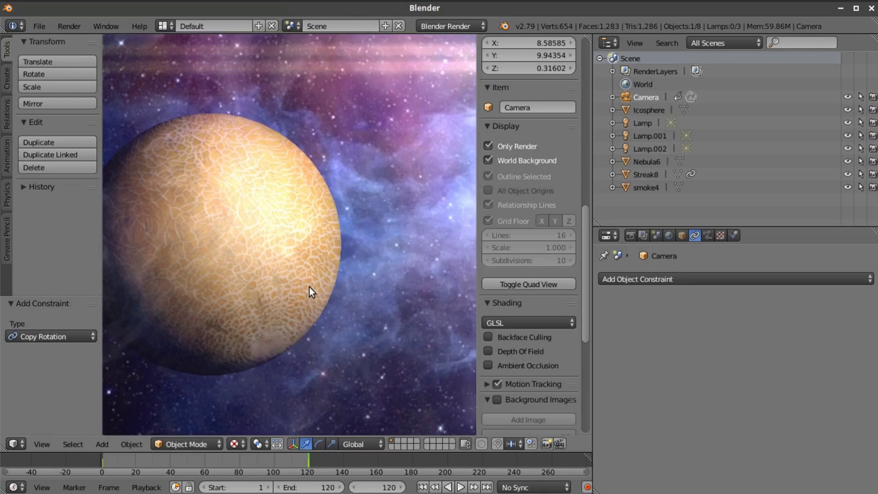
scroll(309, 287, "down", 3)
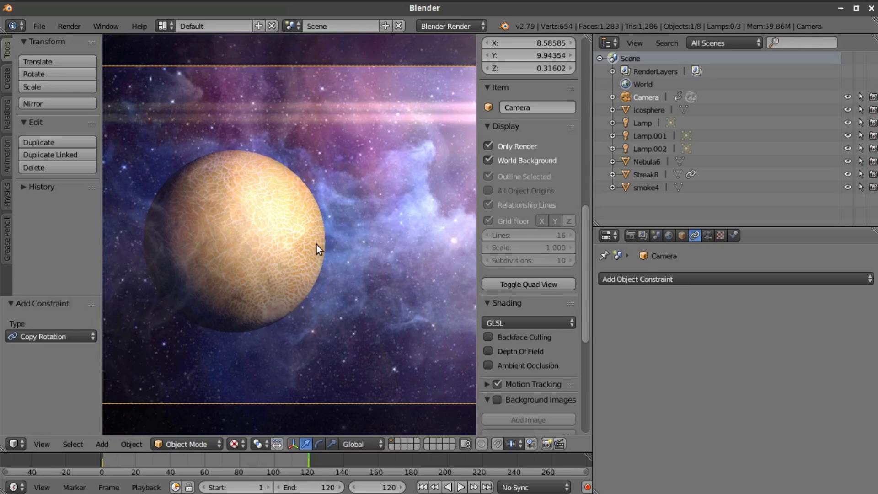
scroll(316, 246, "up", 2)
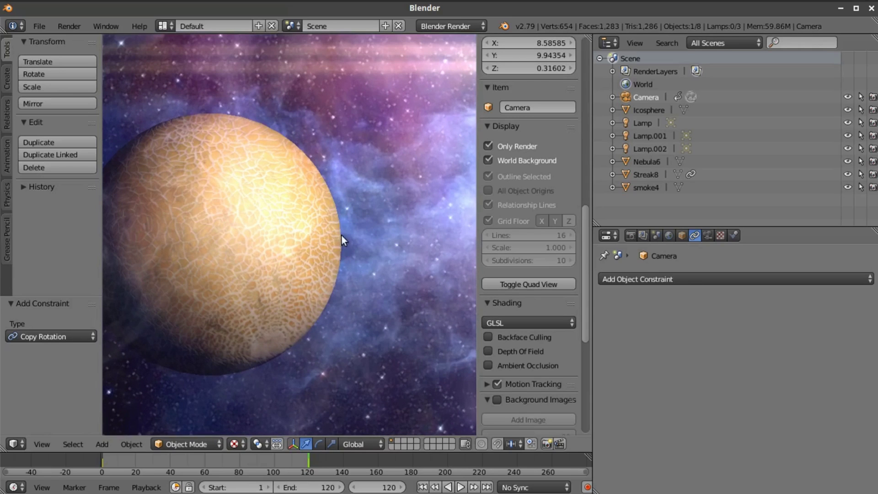
Compare the planet at frame 120 and frame 1 in the camera view
scroll(341, 235, "down", 1)
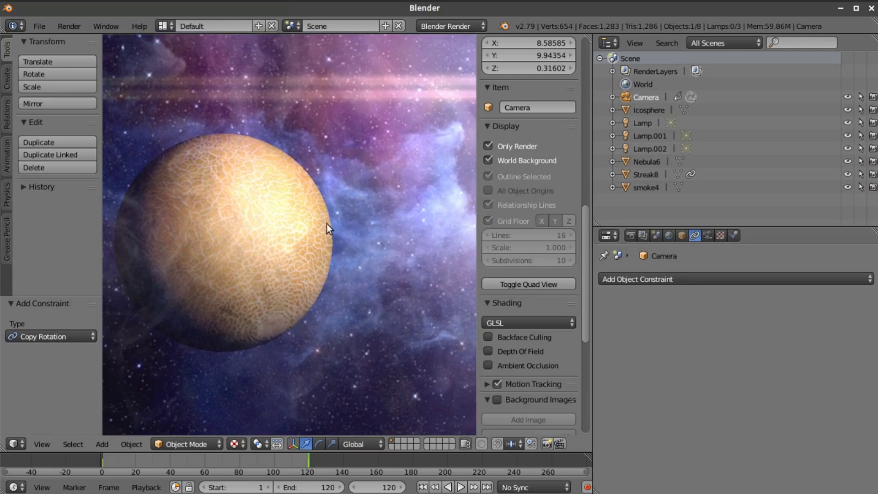
scroll(327, 224, "down", 2)
left_click(421, 487)
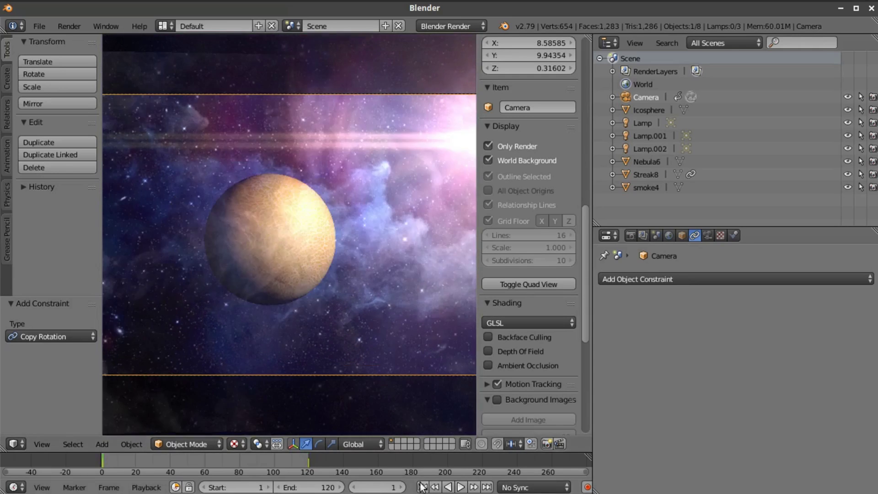
scroll(343, 303, "up", 3)
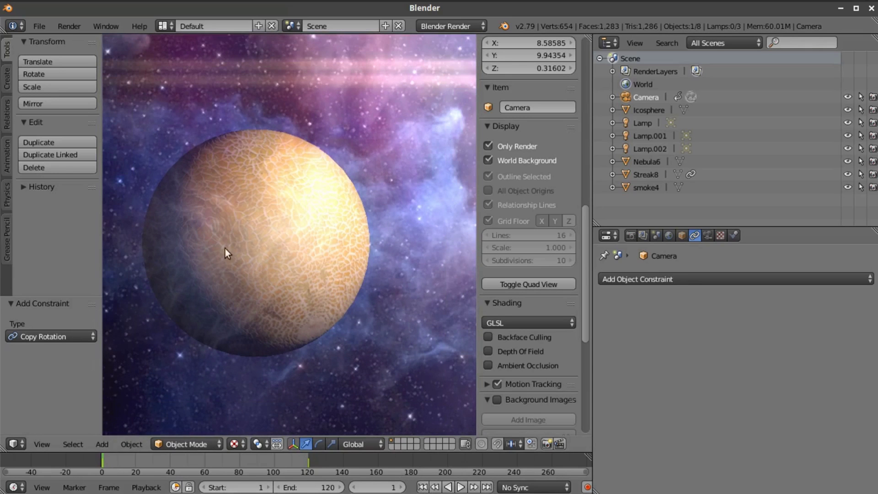
Select the Icosphere planet and rotate it 2.99° around the global Y axis at frame 120
left_click(641, 109)
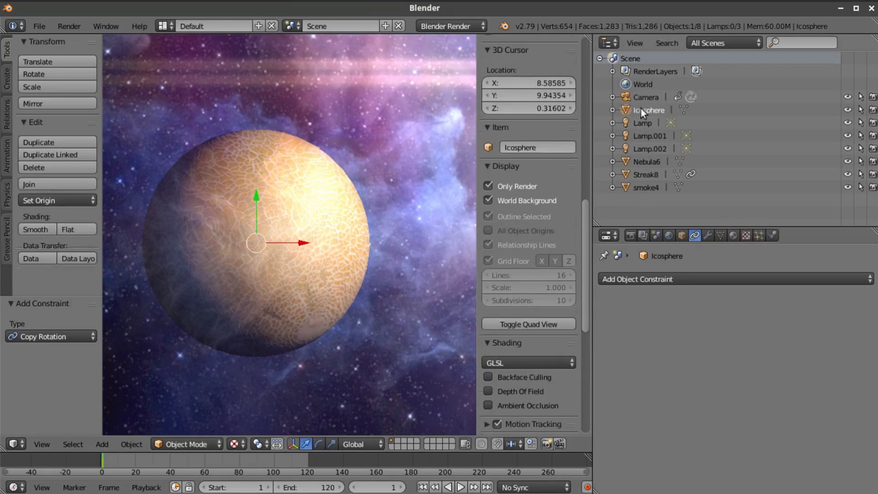
left_click(487, 486)
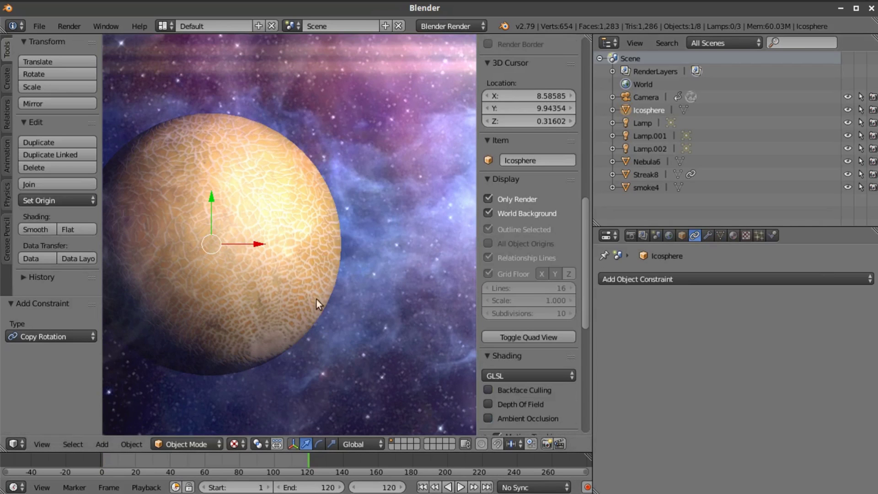
scroll(320, 220, "down", 1)
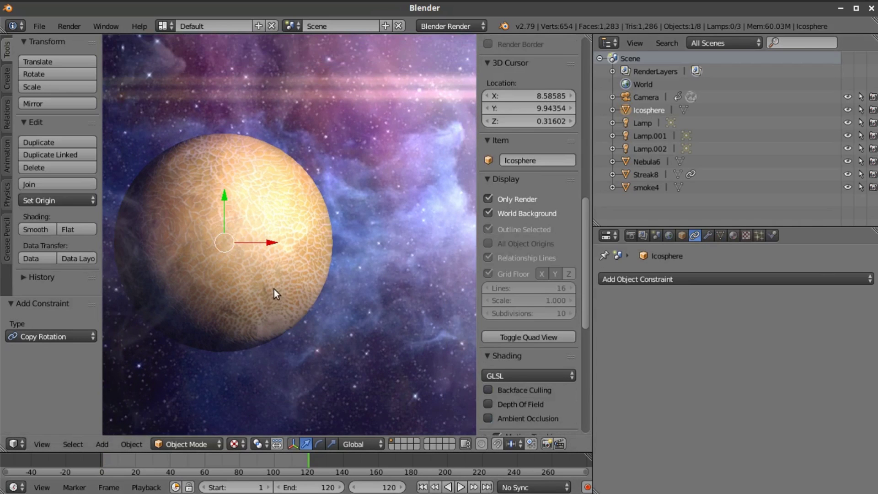
key("r")
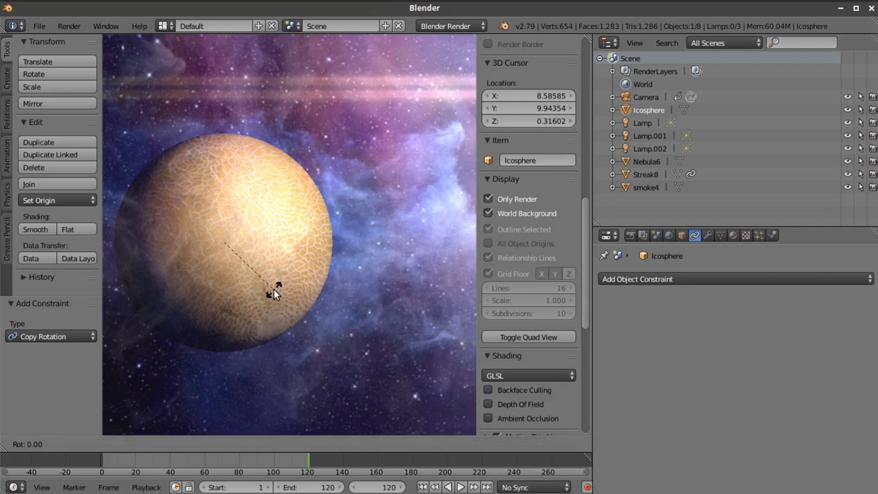
key("y")
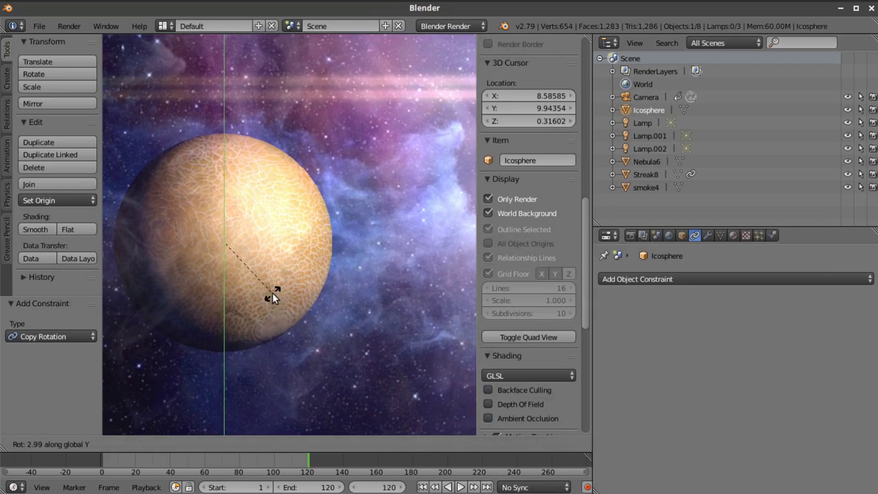
left_click(272, 293)
Return to frame 1, select the Camera, and examine the planet's surface up close and within the full camera frame
key("Home")
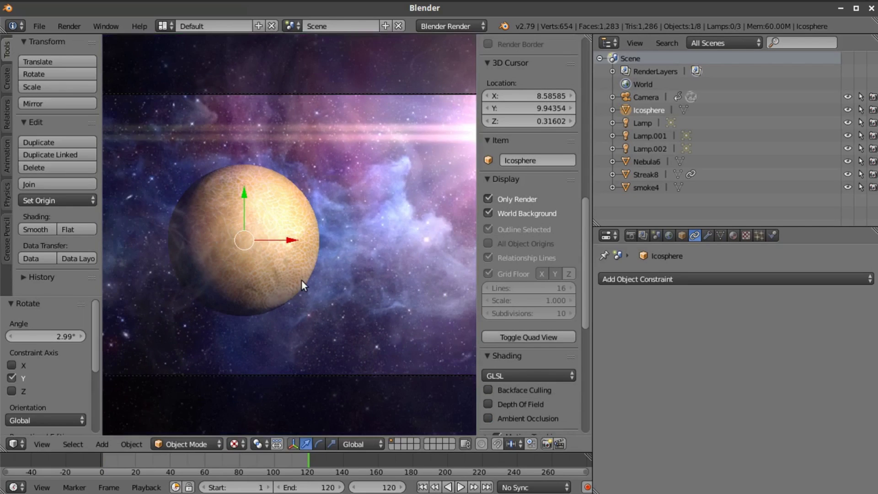
scroll(307, 283, "down", 1)
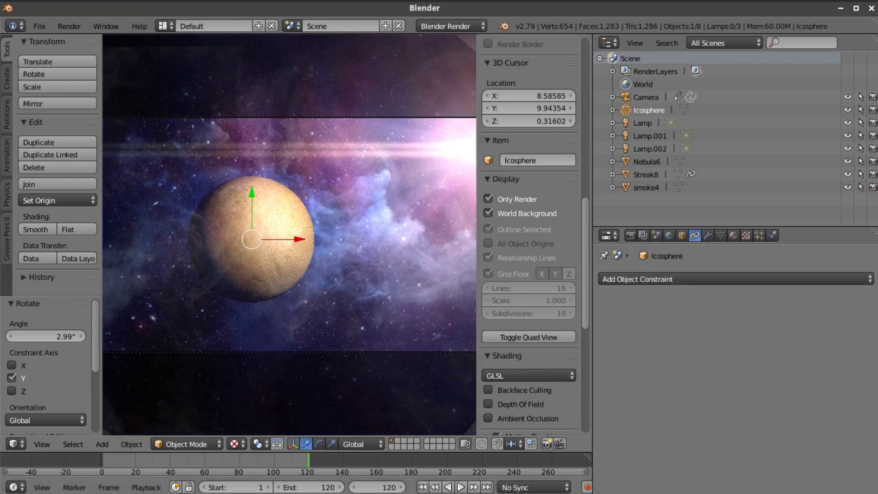
left_click(422, 487)
scroll(295, 276, "up", 2)
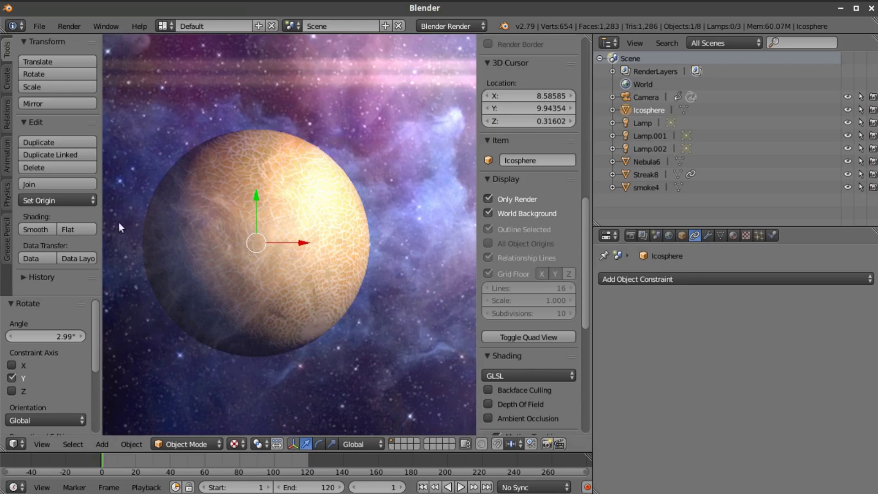
scroll(192, 168, "down", 4)
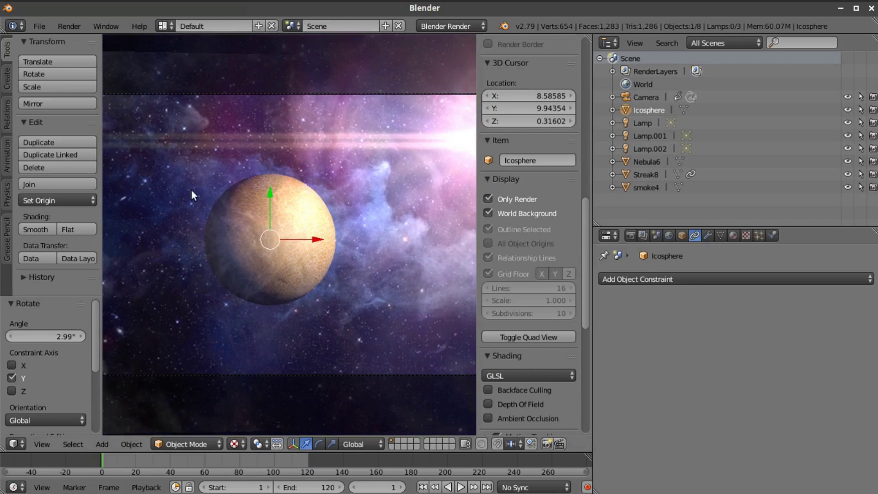
scroll(248, 232, "down", 1)
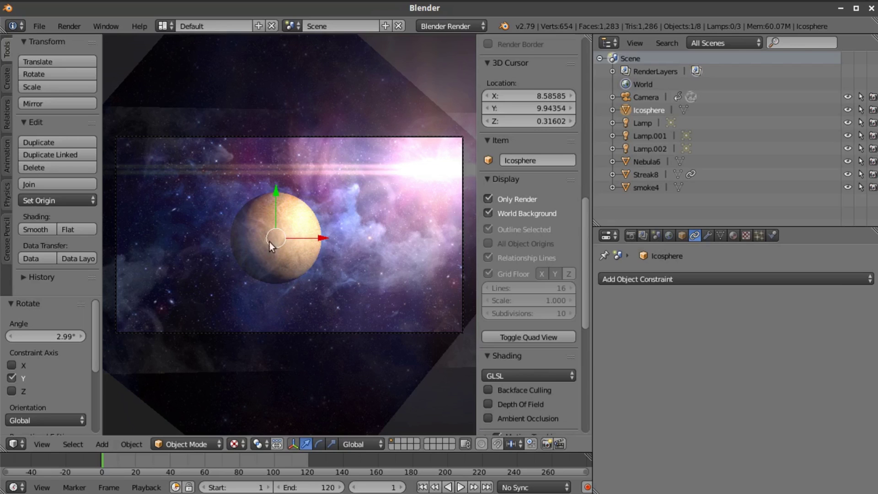
scroll(306, 245, "up", 5)
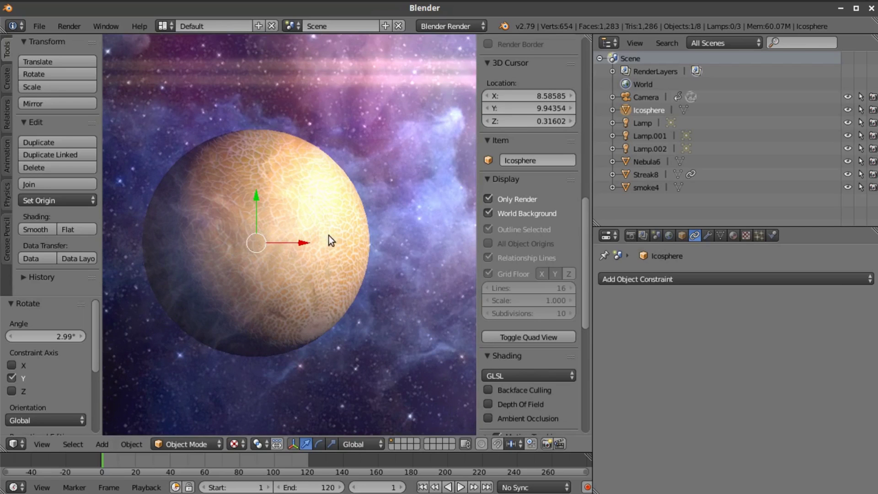
scroll(318, 239, "down", 7)
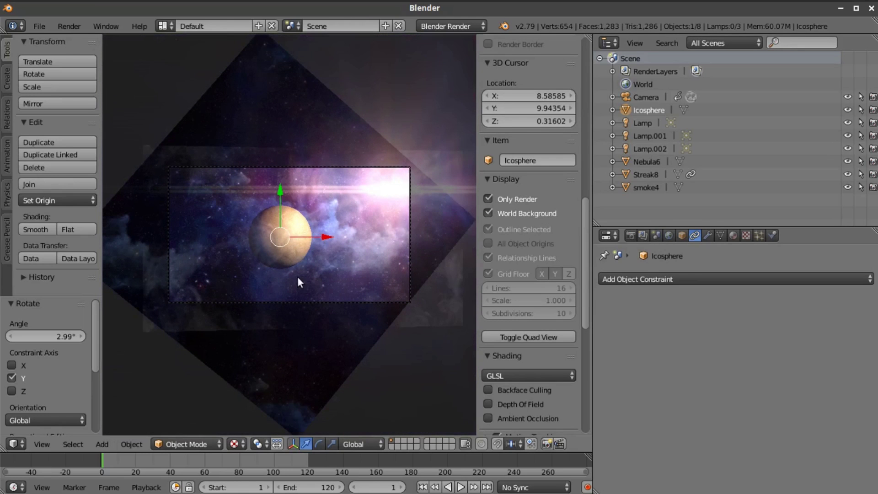
left_click(659, 101)
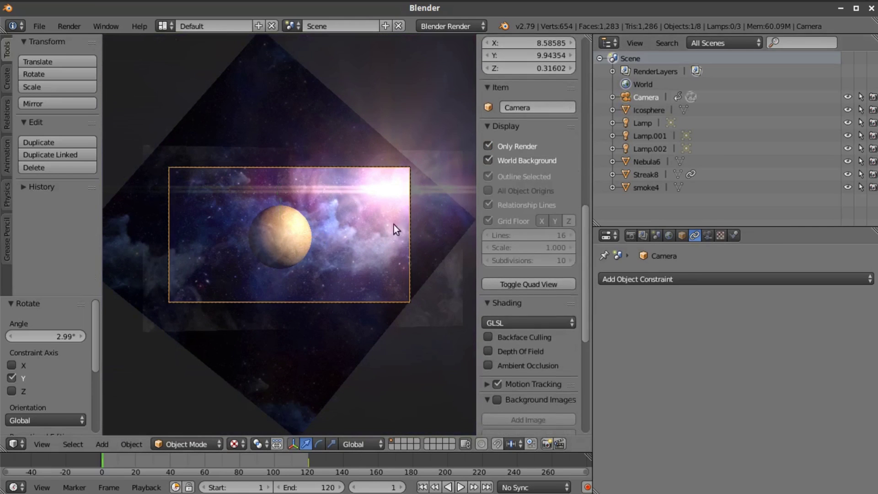
scroll(384, 235, "up", 8)
scroll(384, 235, "down", 6)
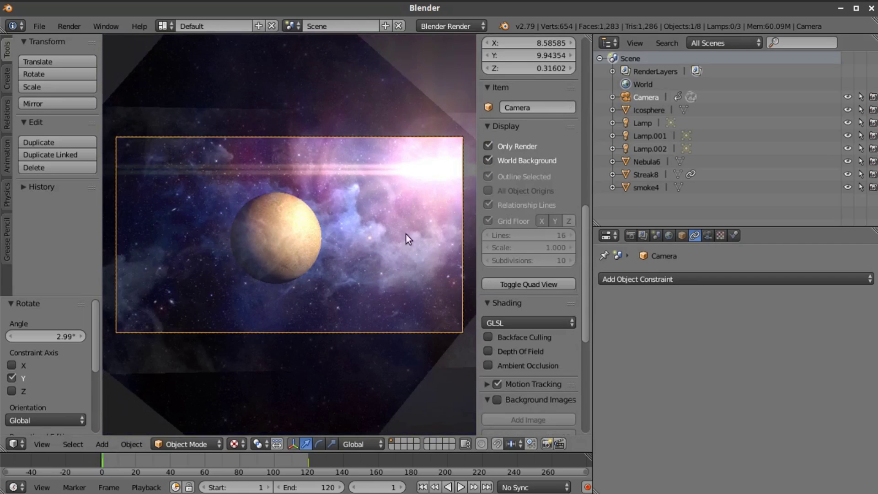
scroll(405, 234, "down", 2)
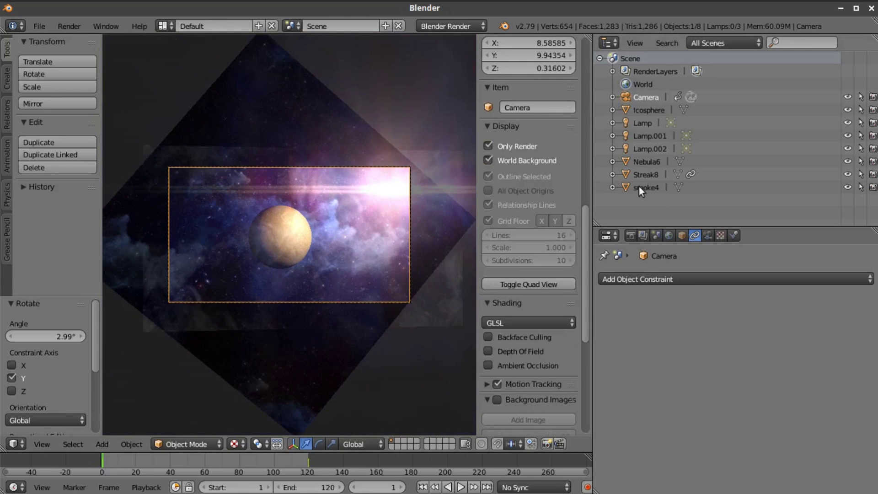
Hide the smoke4, Streak8 and Nebula6 planes in both the viewport and the render
left_click(847, 187)
left_click(847, 174)
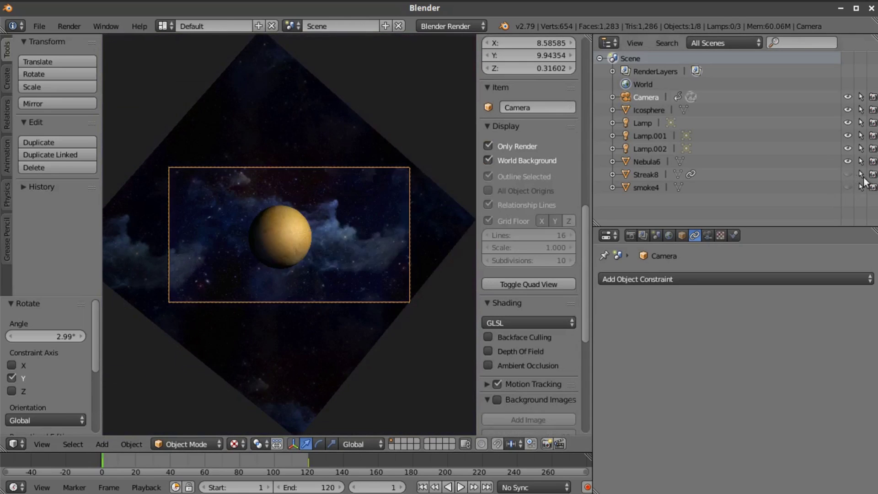
left_click(873, 187)
left_click(872, 174)
left_click(873, 161)
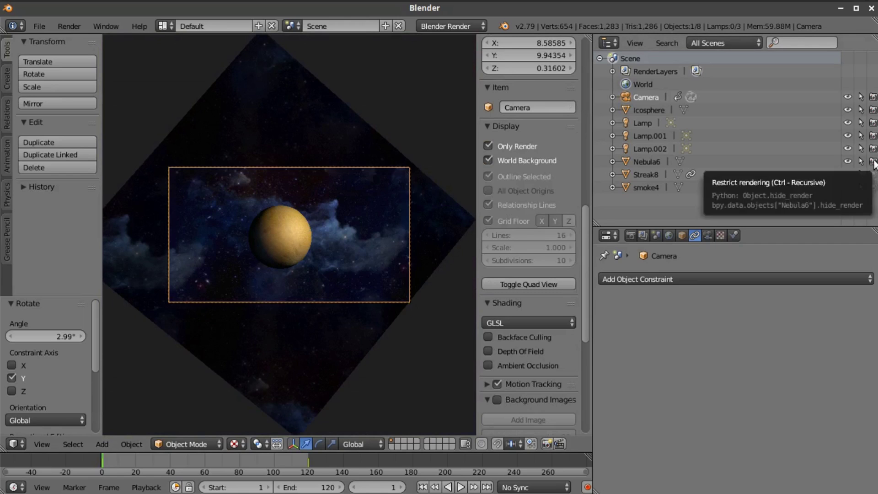
left_click(847, 161)
Hide Lamp.002 and Lamp.001 in both the viewport and the render, leaving only Lamp lighting the planet
left_click(873, 148)
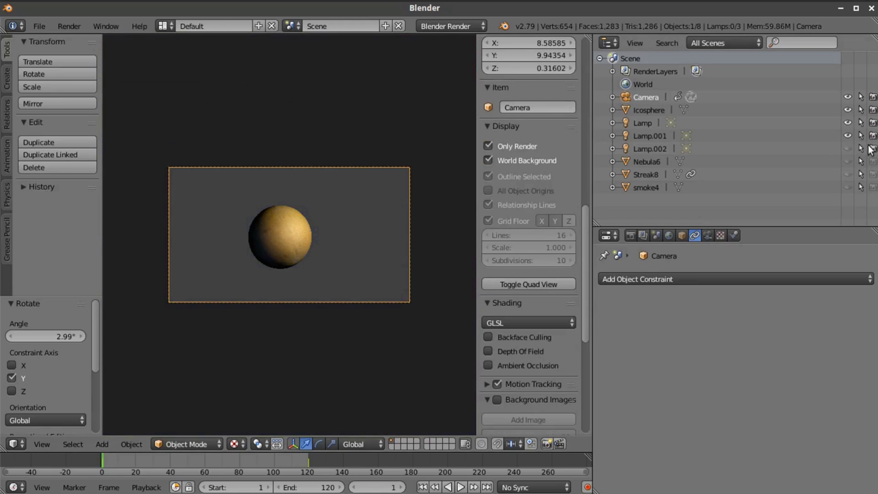
left_click(847, 149)
left_click(872, 136)
left_click(847, 135)
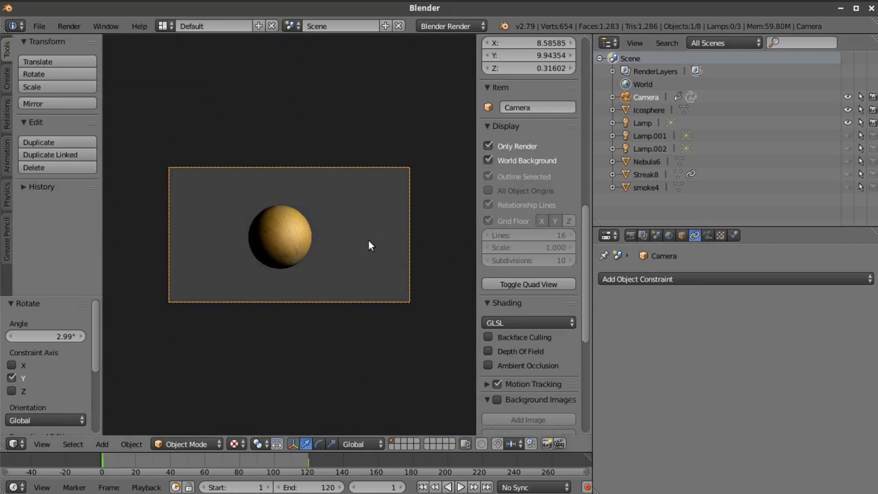
Set the World horizon color to black
left_click(669, 235)
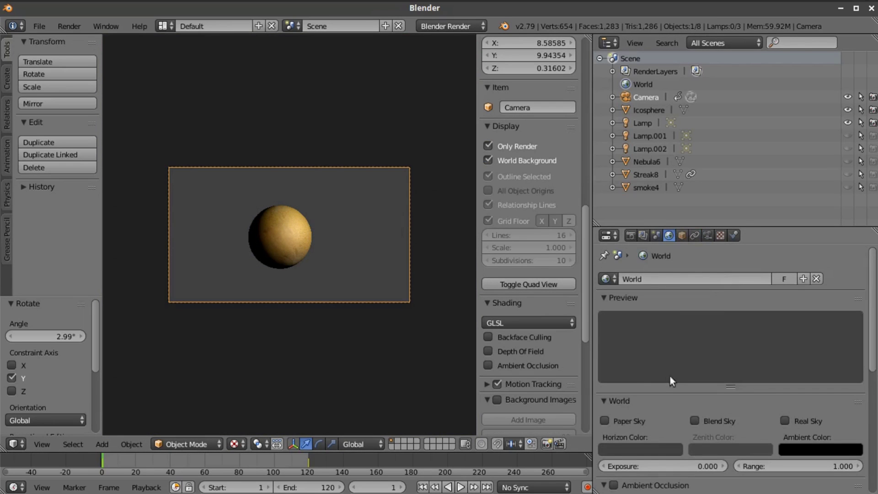
left_click(640, 449)
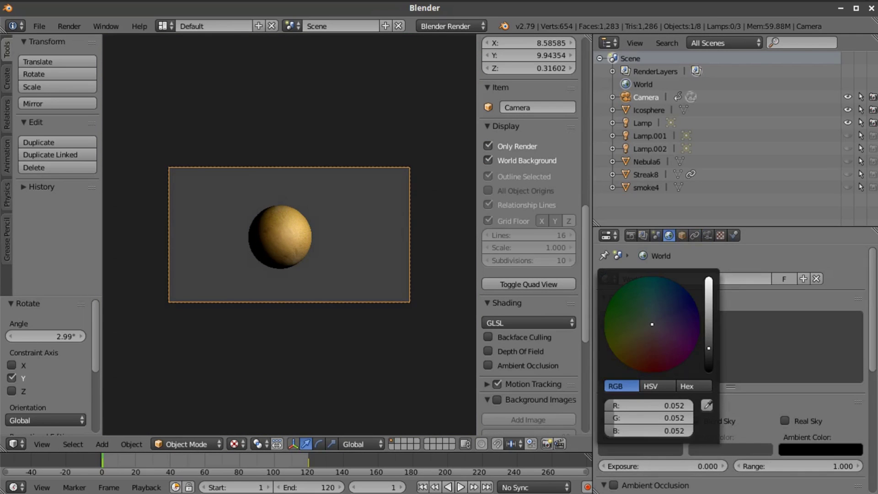
left_click_drag(708, 347, 708, 371)
Make an OpenGL render of the planet on black at frame 1, inspect it and return to the 3D view
scroll(271, 300, "up", 4)
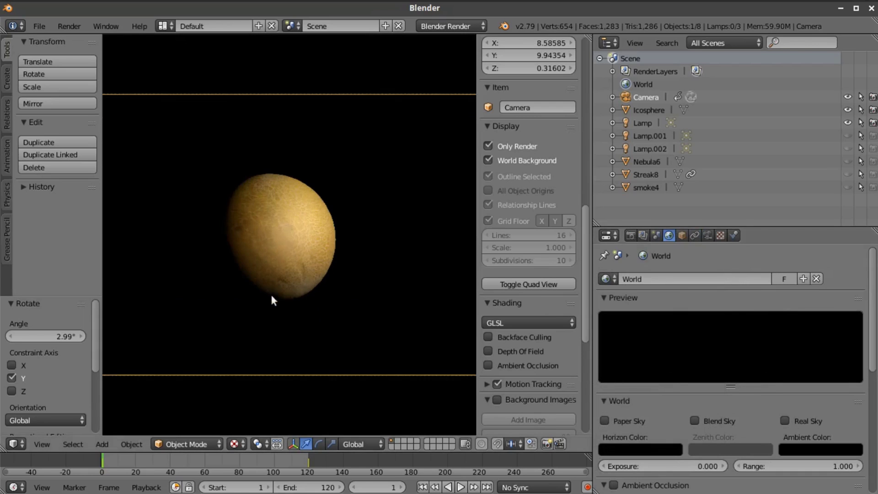
scroll(270, 292, "up", 2)
scroll(270, 290, "down", 3)
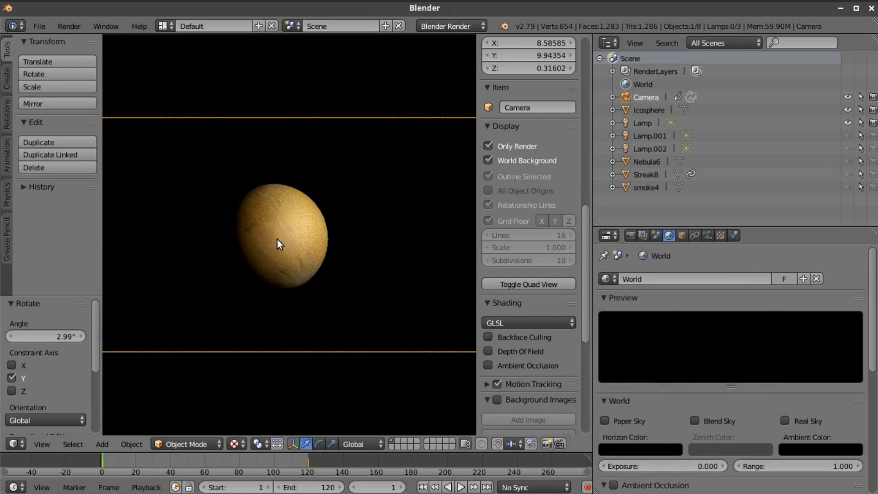
scroll(329, 253, "down", 2)
scroll(323, 270, "up", 2)
scroll(323, 268, "down", 1)
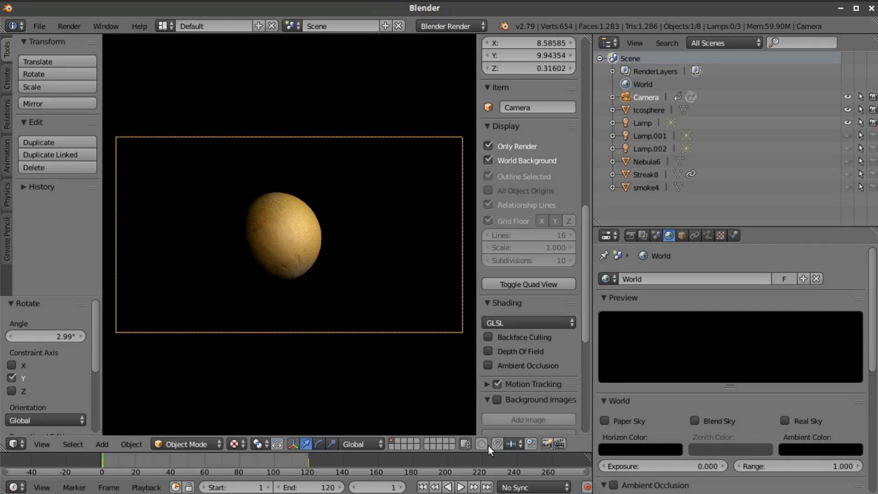
left_click(546, 444)
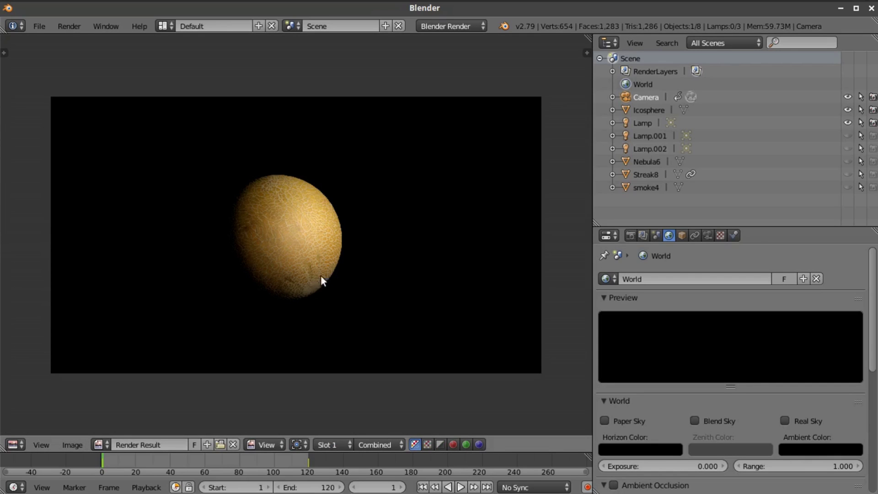
scroll(320, 276, "up", 3)
scroll(334, 250, "down", 3)
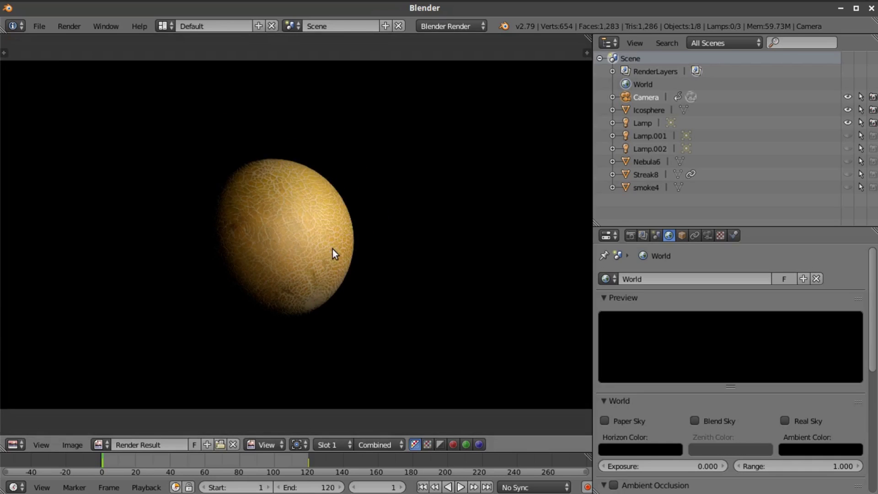
left_click(14, 443)
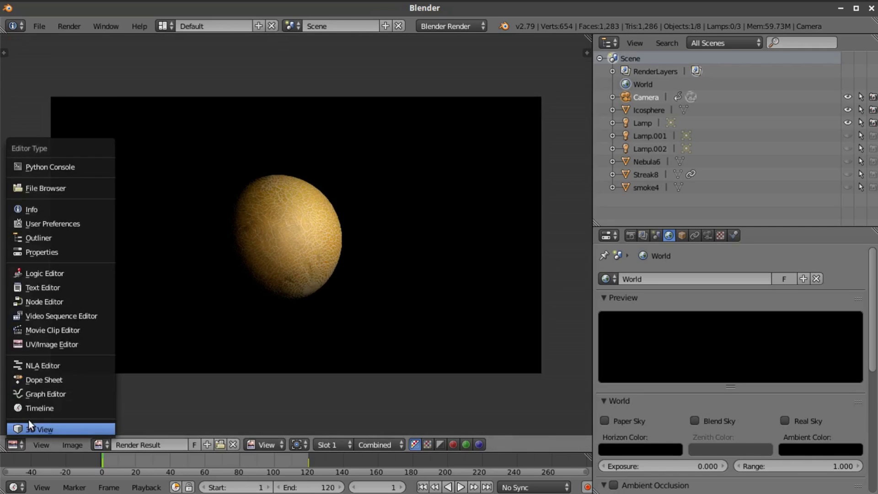
left_click(36, 426)
At frame 120, move the camera about -4.77 along global Z and about 1.44 along global X
key("Home")
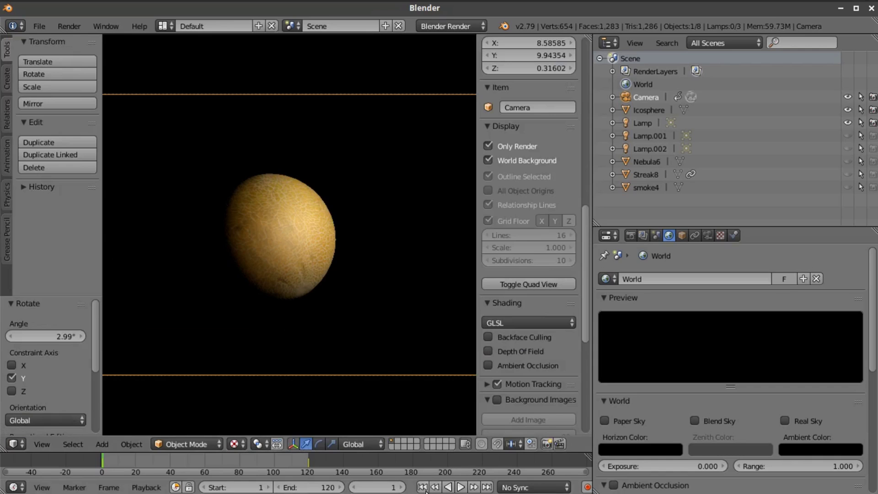
scroll(347, 315, "down", 1)
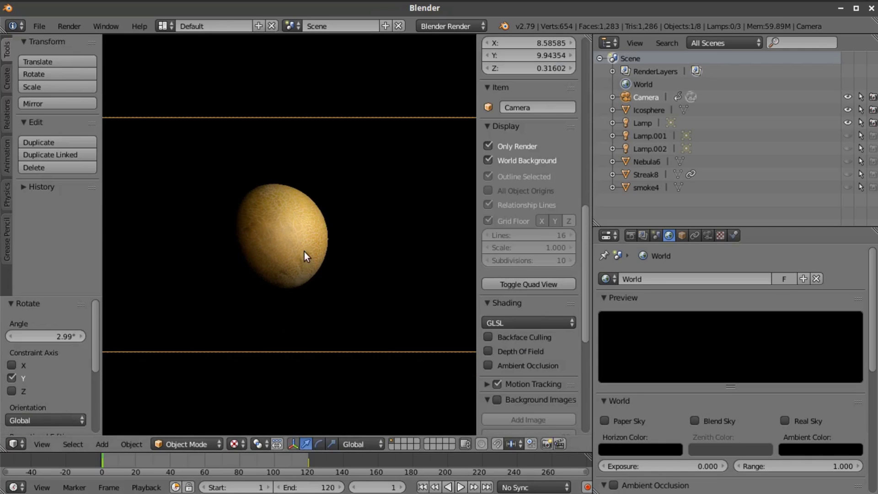
left_click(486, 487)
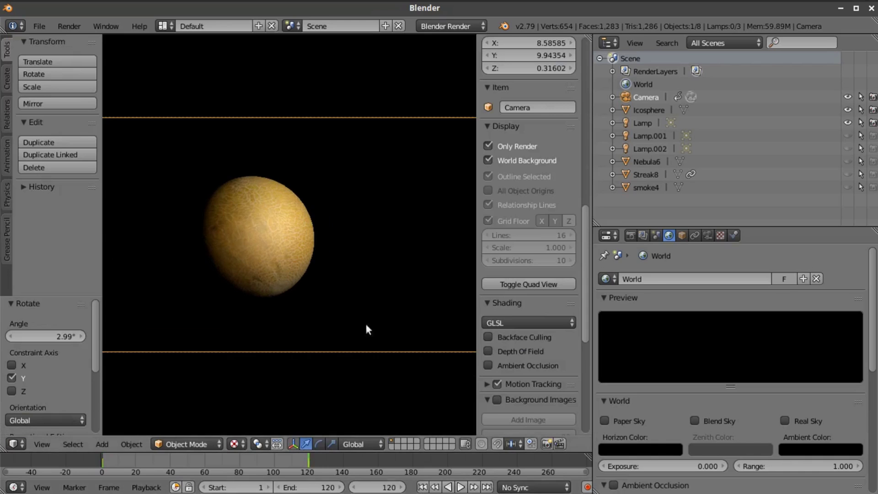
scroll(359, 316, "down", 1)
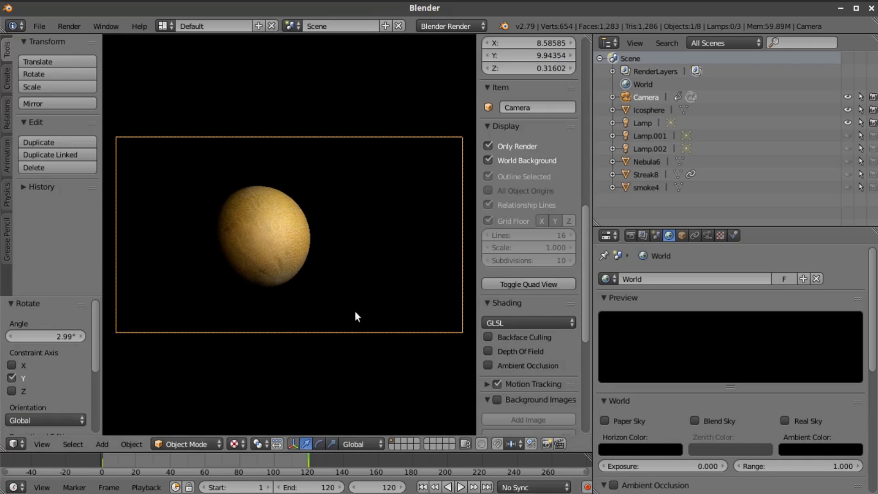
right_click(353, 309)
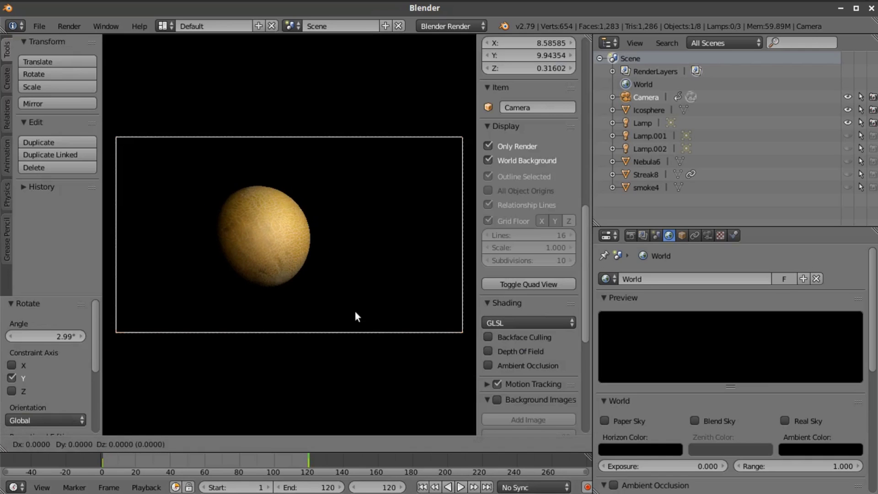
key("g")
key("z")
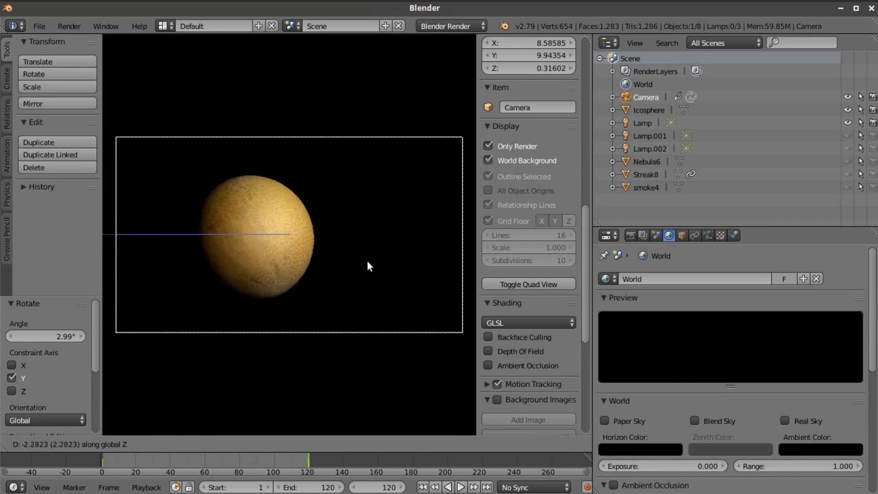
left_click(368, 244)
key("g")
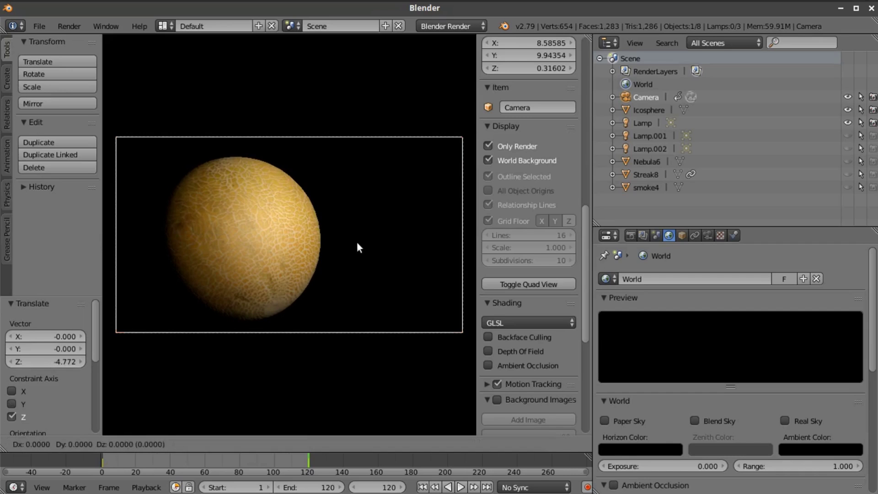
key("x")
left_click(448, 250)
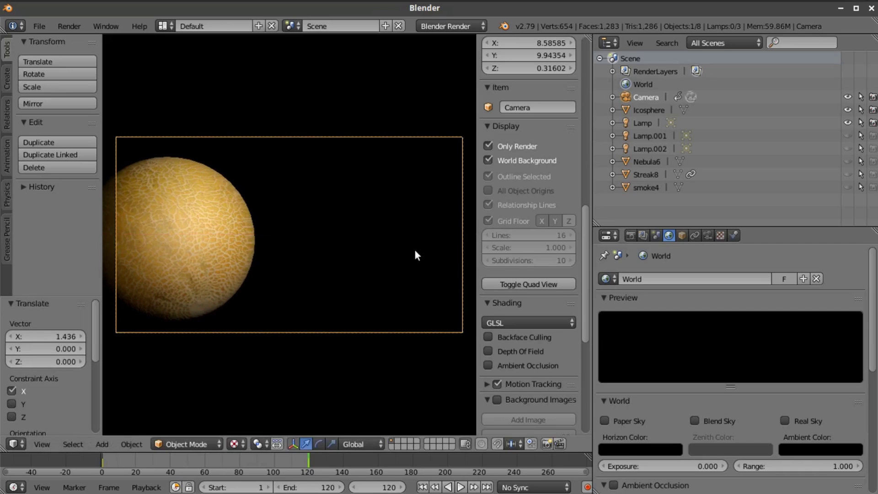
Rotate the camera about 15.7° around global Y and insert a keyframe for it at frame 120
key("r")
key("y")
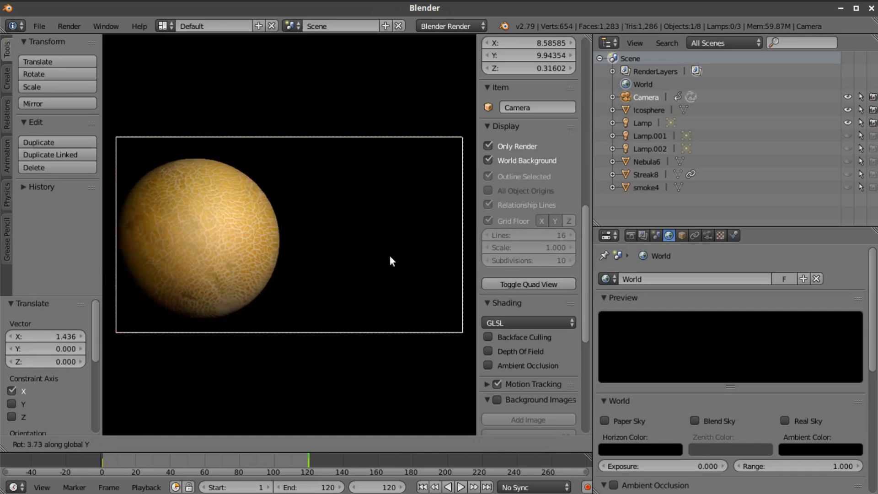
left_click(359, 265)
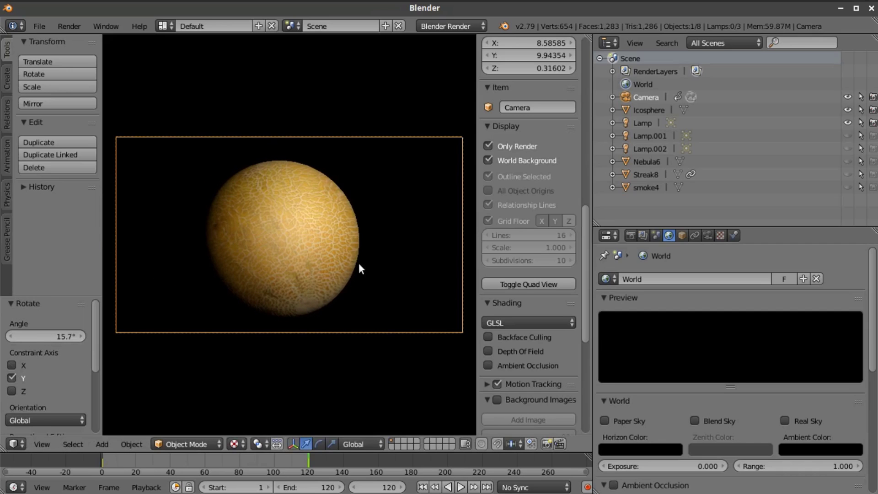
key("i")
left_click(358, 265)
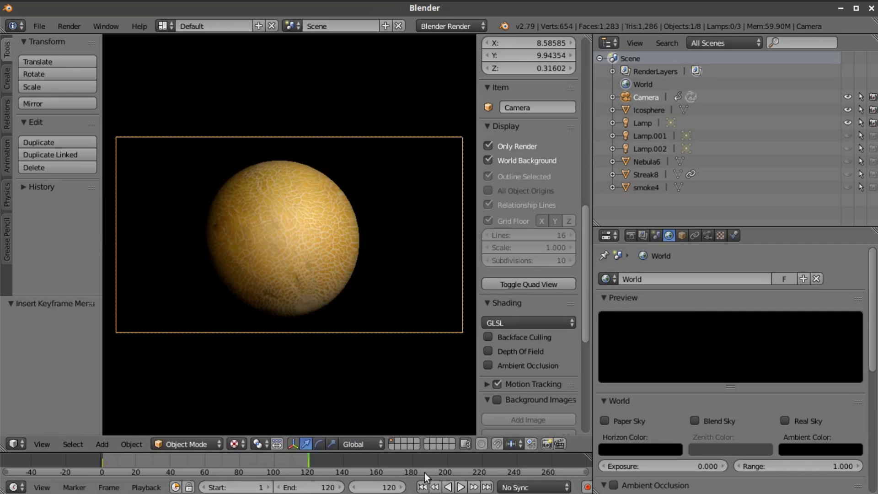
Play the camera animation from frame 1 to check its approach to the planet, and stop playback
left_click(422, 487)
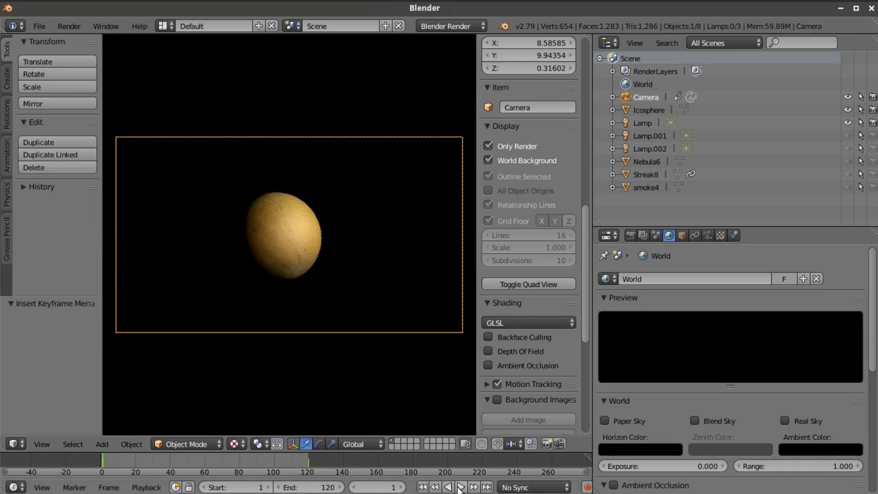
left_click(460, 487)
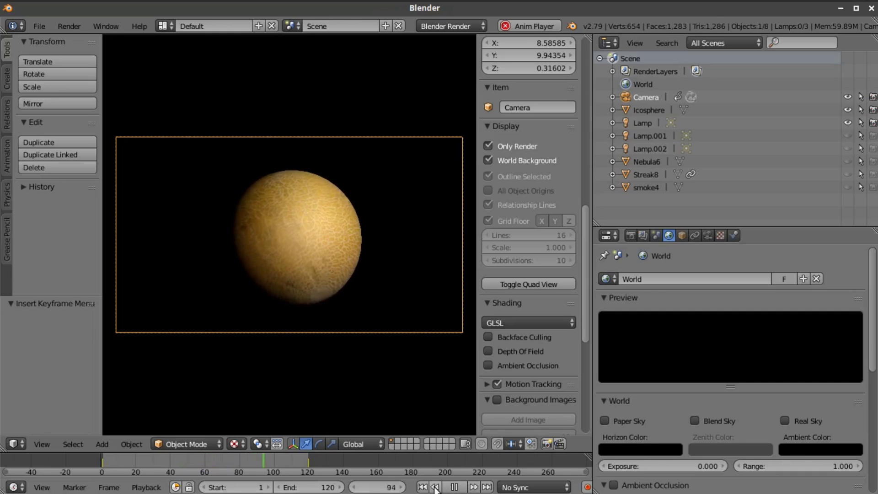
left_click(453, 488)
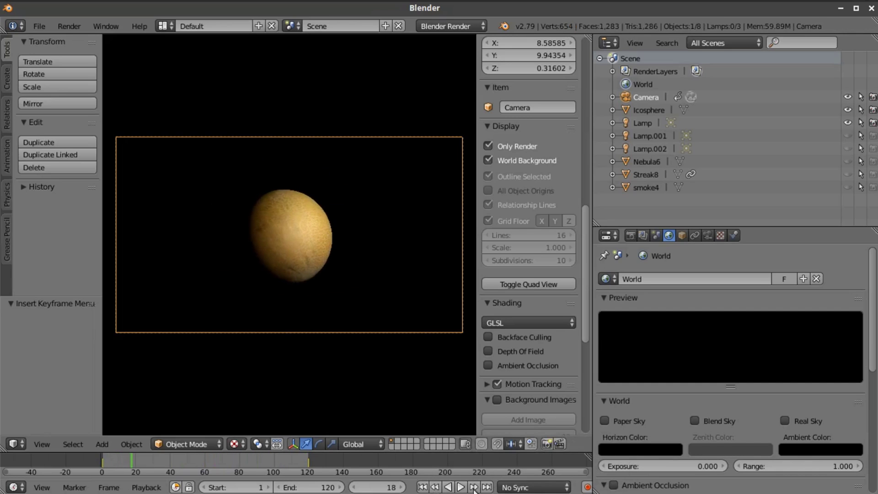
At frame 120, rotate the Icosphere planet around global Y by about 29.8° and by about -8.93°
left_click(487, 487)
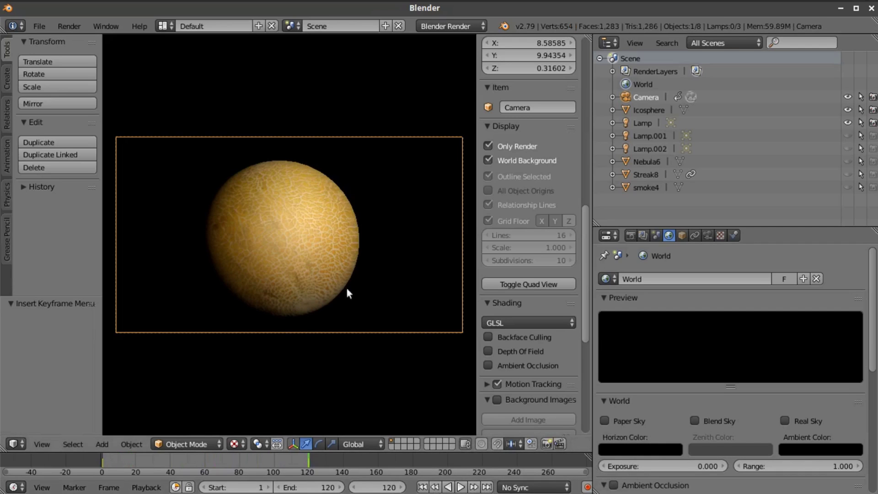
right_click(295, 256)
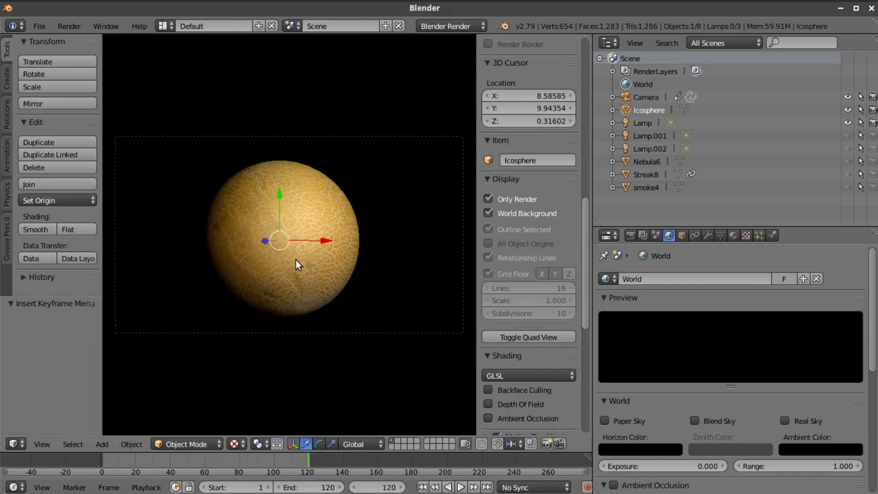
key("r")
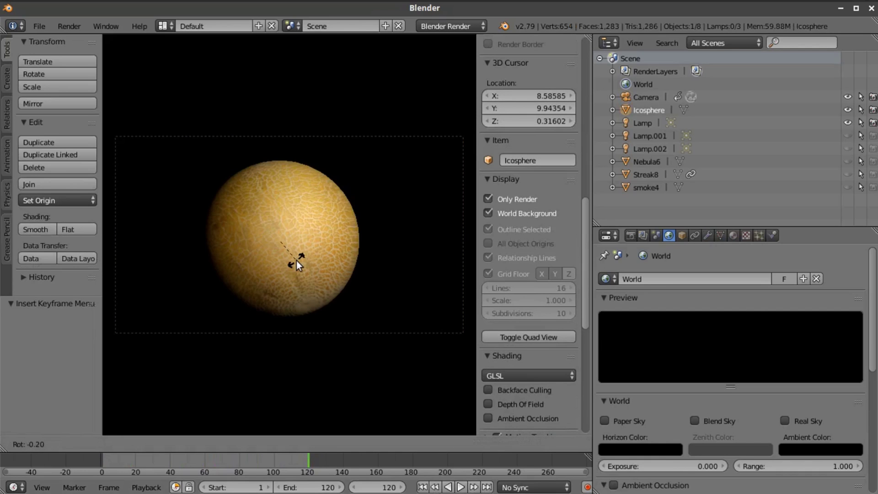
key("y")
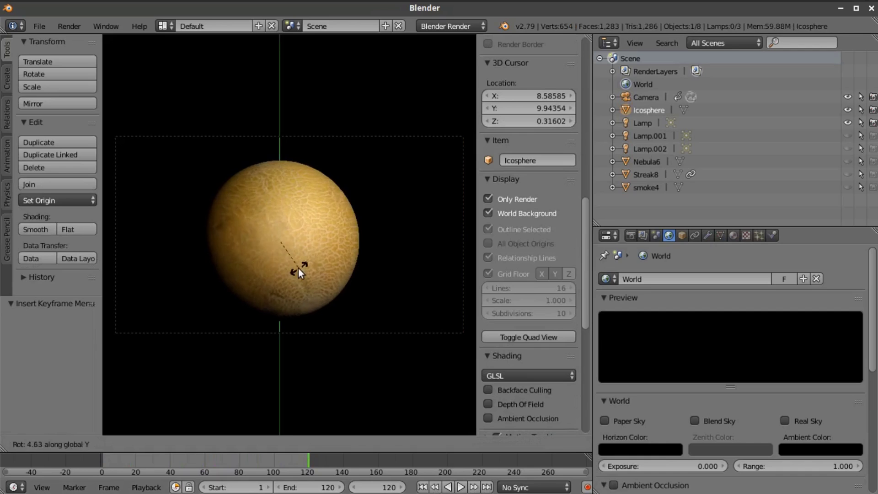
left_click(294, 287)
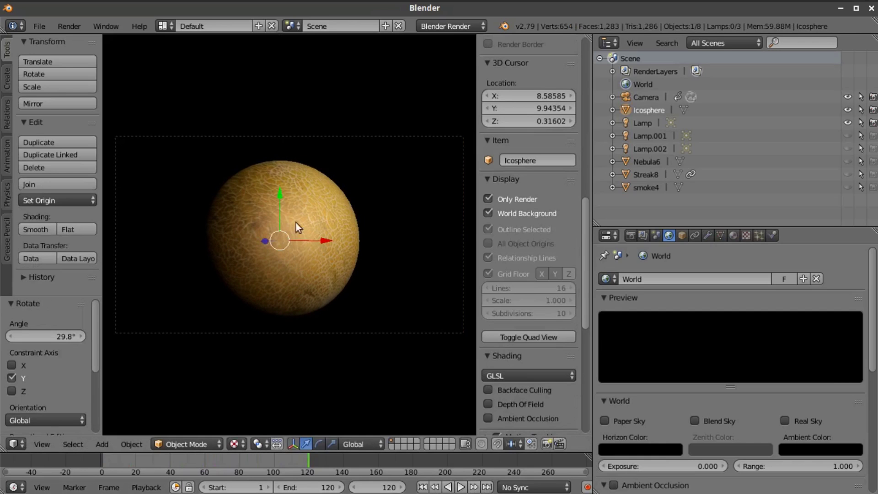
key("r")
key("y")
left_click(316, 223)
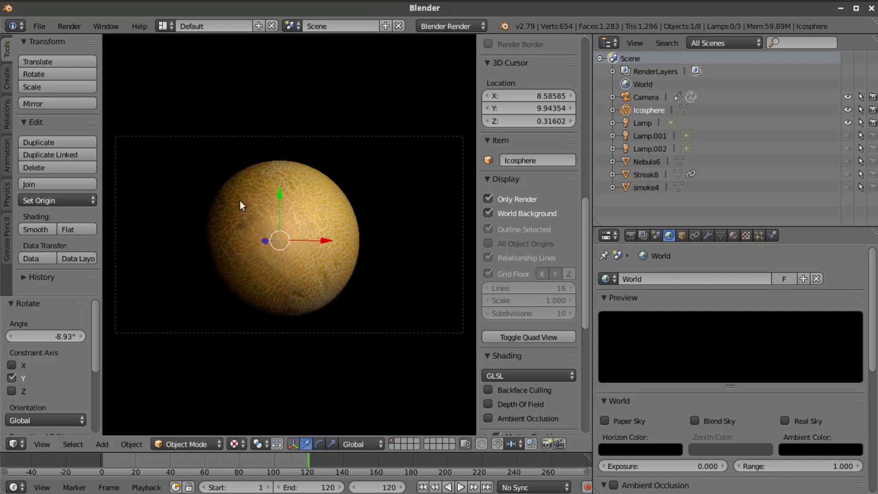
At frame 1, rotate the planet about -8.49° around global Y and about -5.1° around global X
left_click(423, 487)
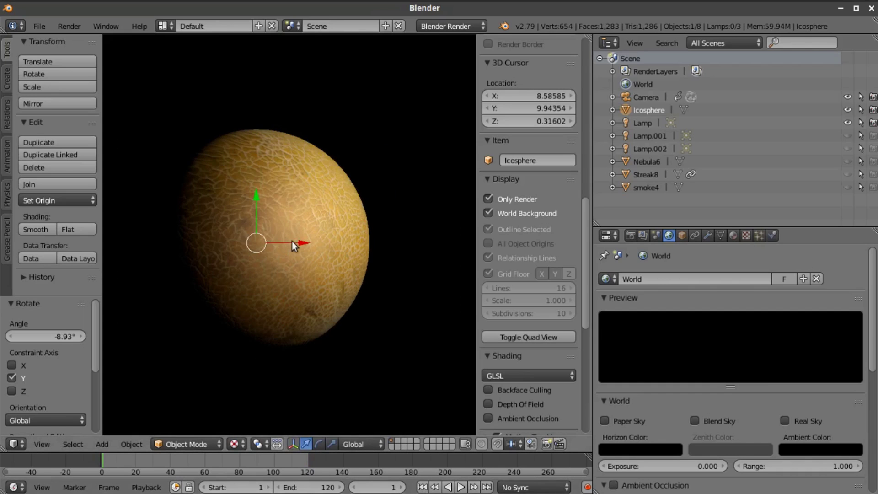
key("r")
key("y")
left_click(322, 259)
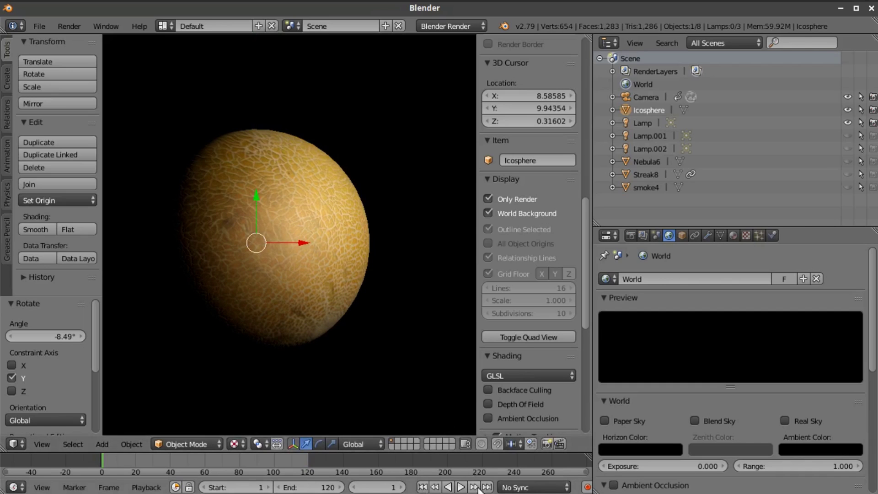
key("r")
key("x")
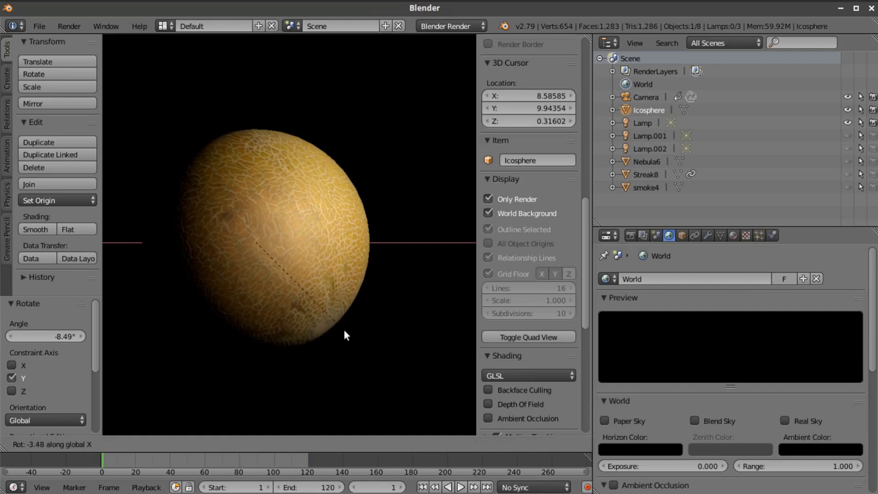
left_click(348, 327)
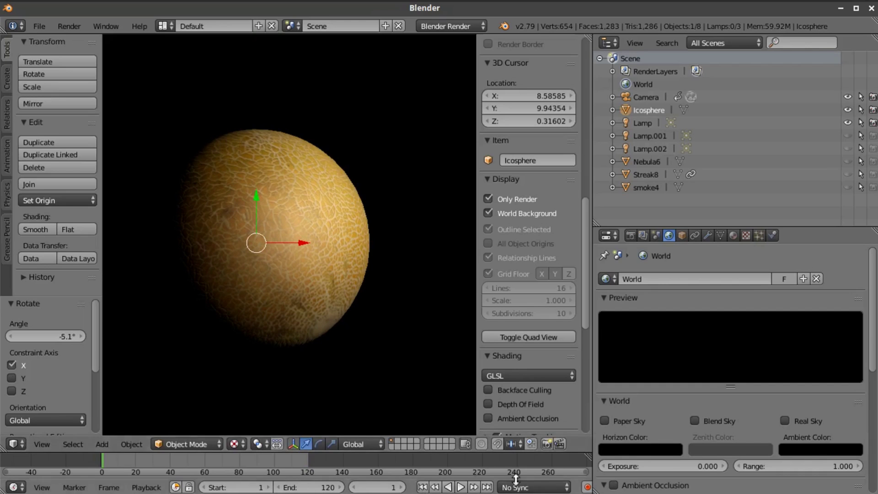
Examine the planet's surface texture at frame 120, both close up and within the whole camera frame
left_click(486, 486)
scroll(295, 253, "down", 3)
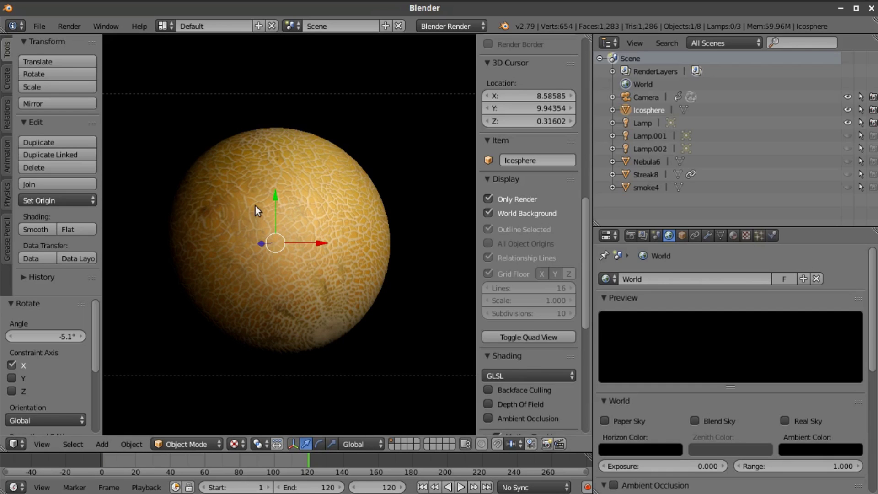
scroll(280, 229, "down", 1)
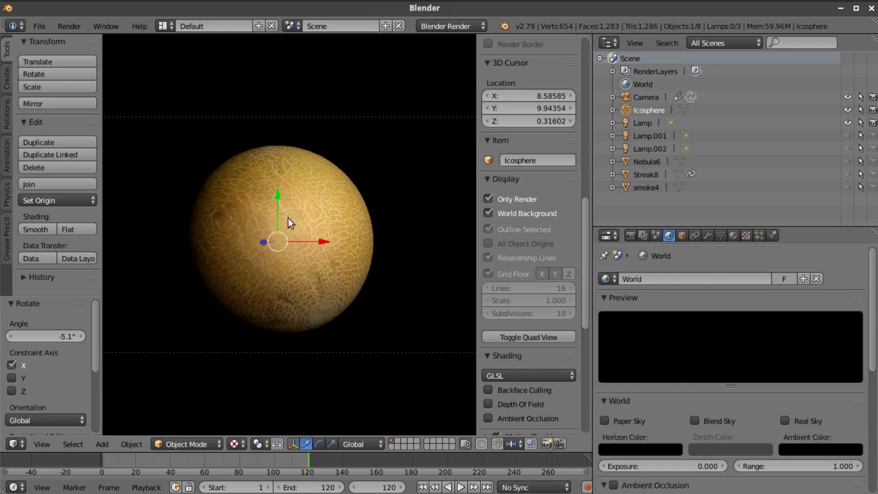
scroll(290, 256, "up", 3)
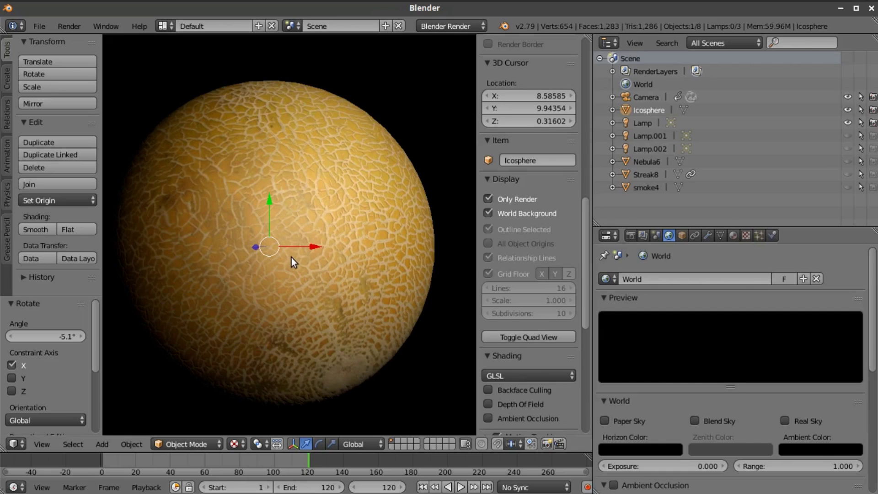
scroll(291, 257, "down", 1)
scroll(351, 274, "down", 1)
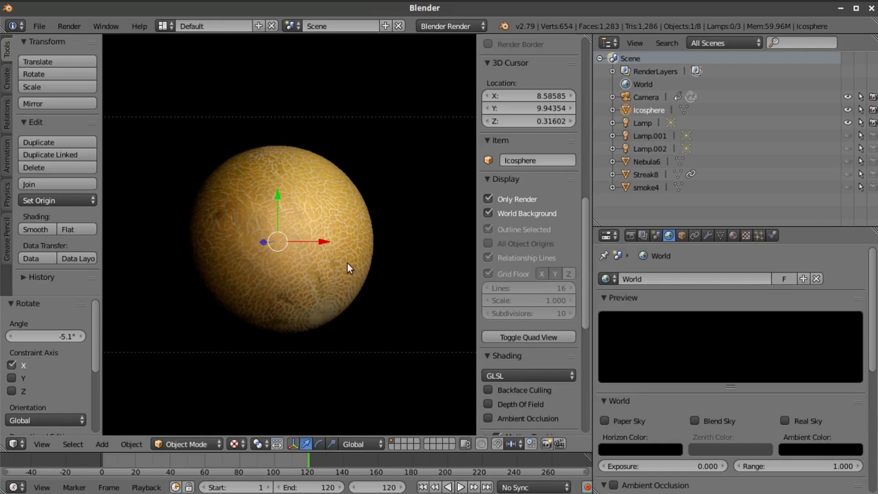
scroll(339, 248, "down", 1)
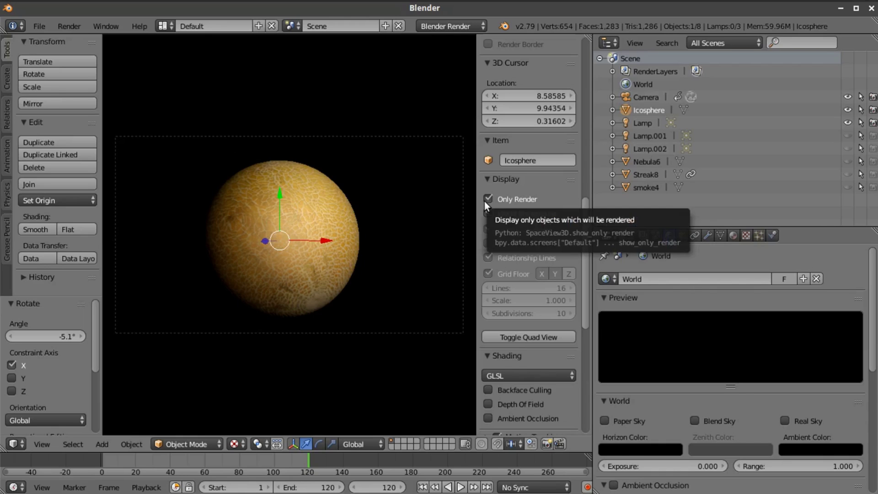
Switch to the file manager's Space Images folder and check the image type and pixel size of Mars.jpg
left_click(117, 7)
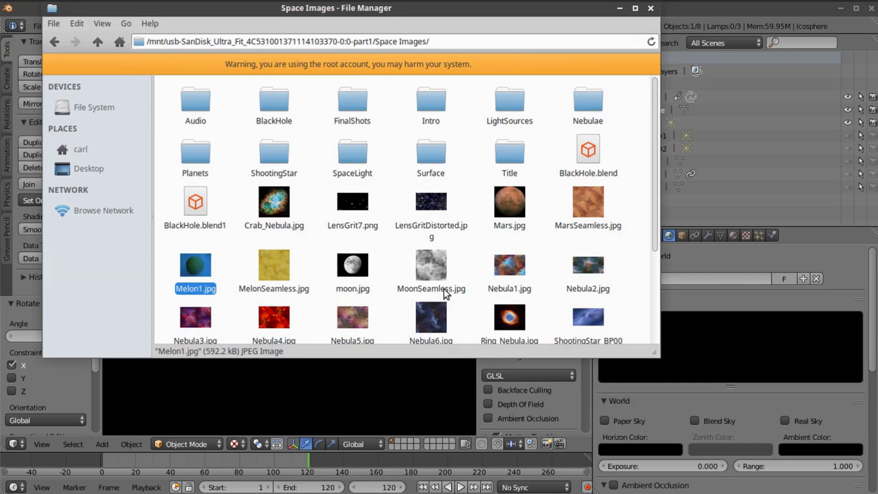
scroll(443, 289, "down", 3)
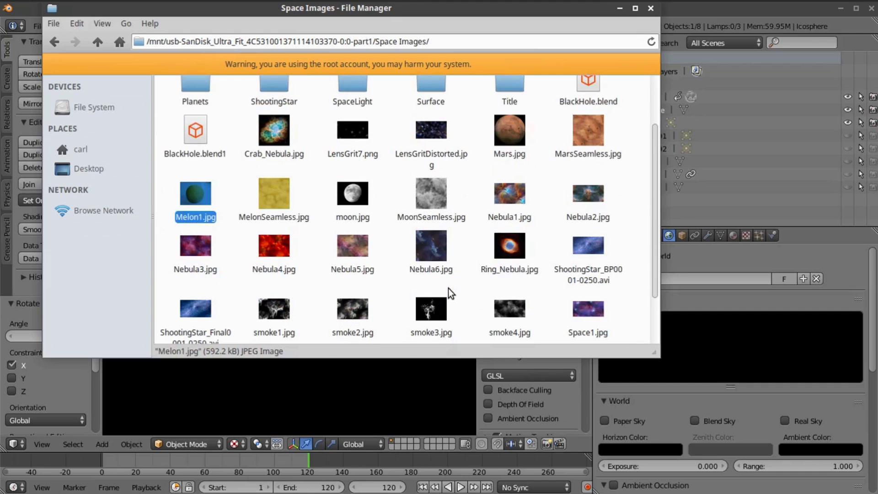
scroll(487, 163, "up", 3)
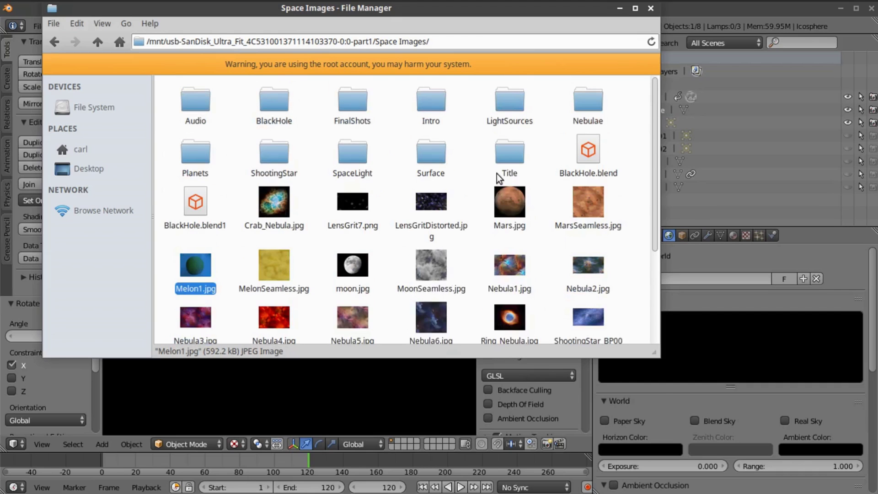
right_click(511, 202)
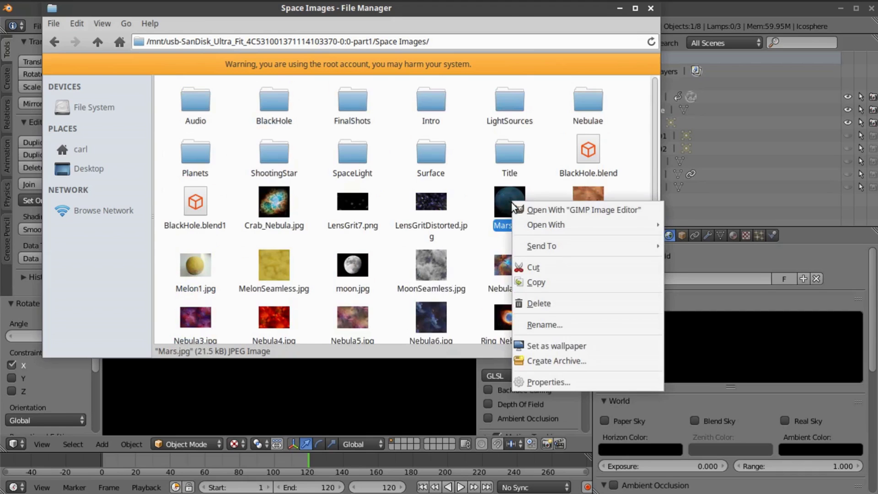
left_click(572, 381)
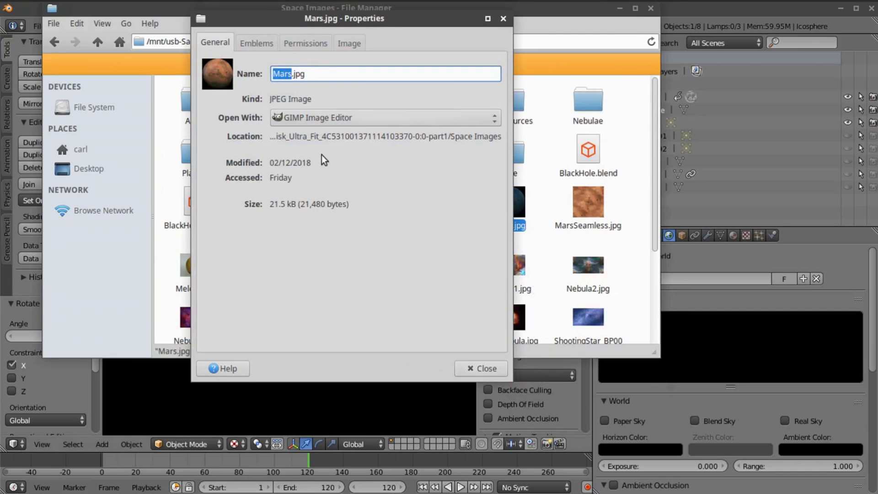
left_click(345, 43)
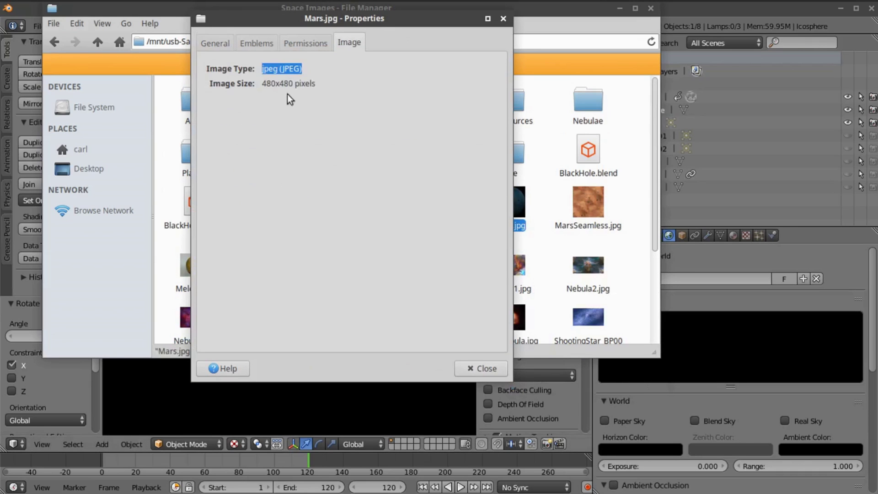
Dismiss the Mars.jpg properties and file manager, and set the render resolution to 480 × 480 px
left_click(501, 366)
left_click(618, 8)
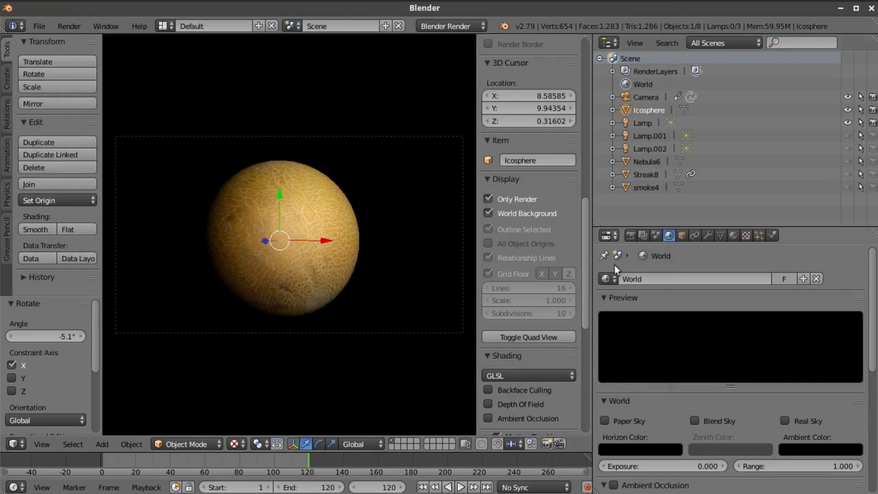
left_click(630, 235)
left_click(656, 381)
type("480")
key("Return")
left_click(668, 388)
type("480")
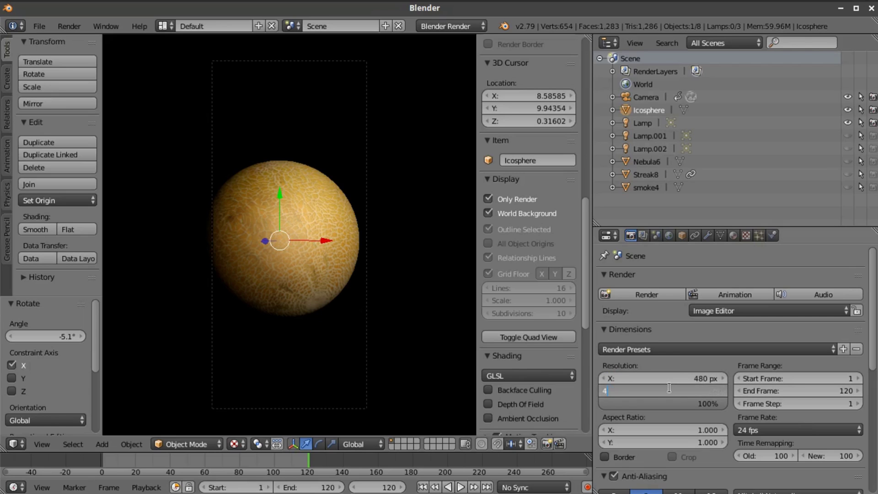
key("Return")
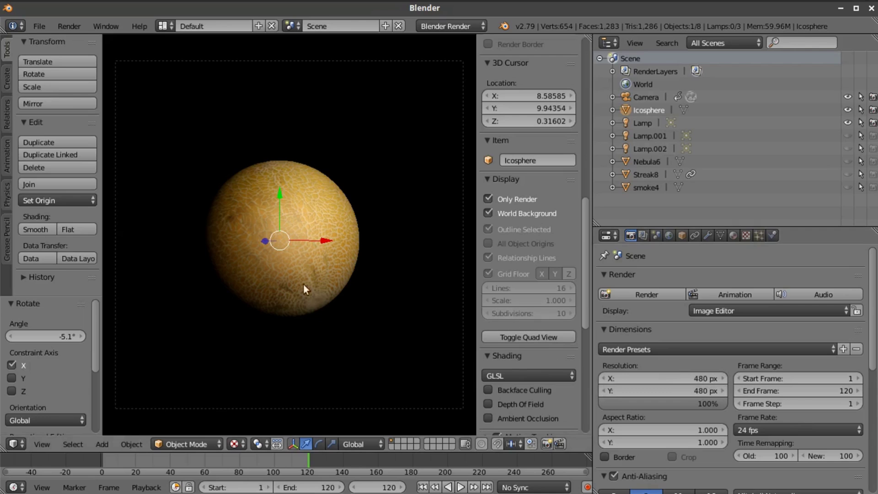
Scale the Icosphere planet up by about 1.846 so it fills more of the camera frame
scroll(295, 273, "down", 1)
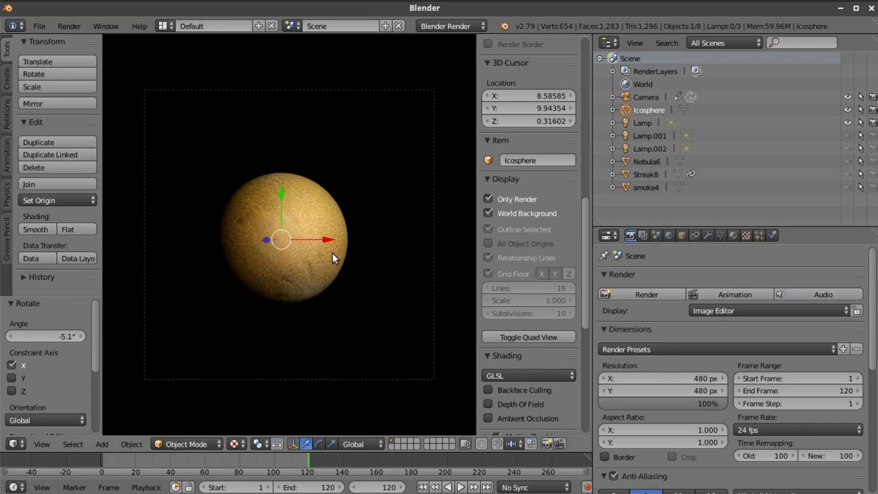
key("s")
left_click(369, 288)
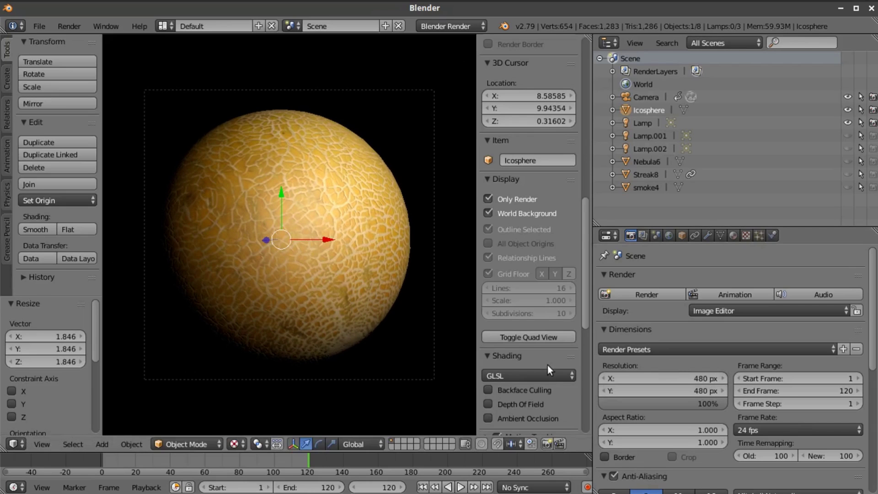
Enable background images in the viewport and remove the Melon1.jpg entry
scroll(544, 363, "down", 8)
scroll(543, 363, "down", 4)
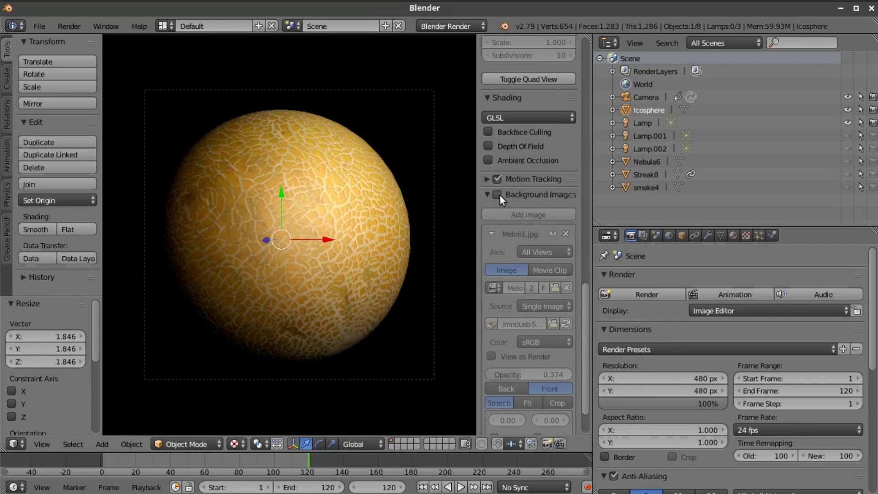
left_click(497, 194)
scroll(542, 242, "down", 3)
left_click(567, 182)
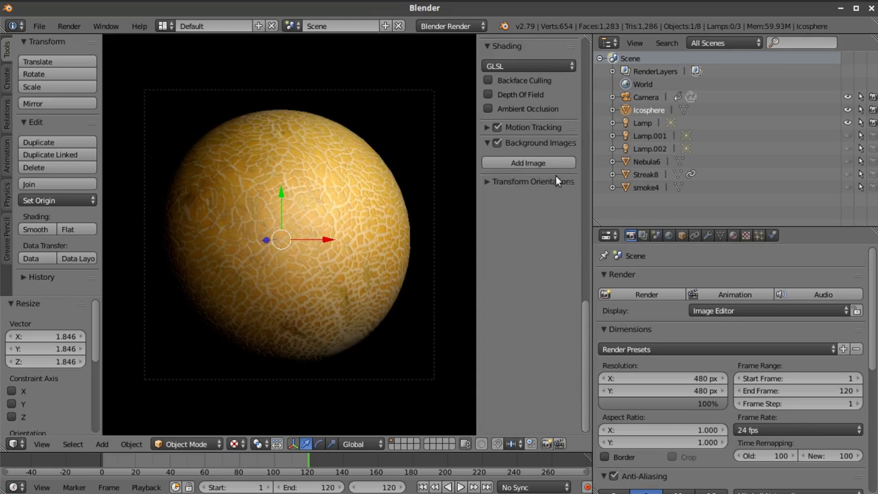
Add Mars.jpg from the Space Images folder as a background image and display it in front of the scene
left_click(547, 163)
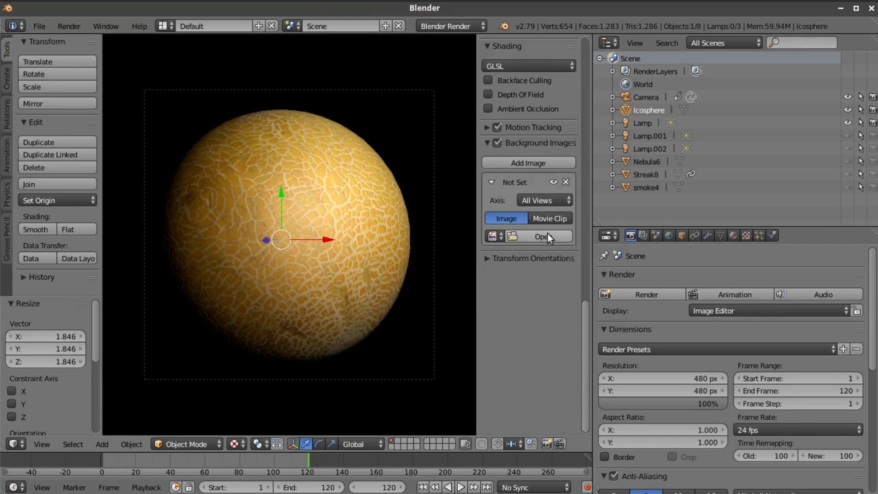
left_click(544, 236)
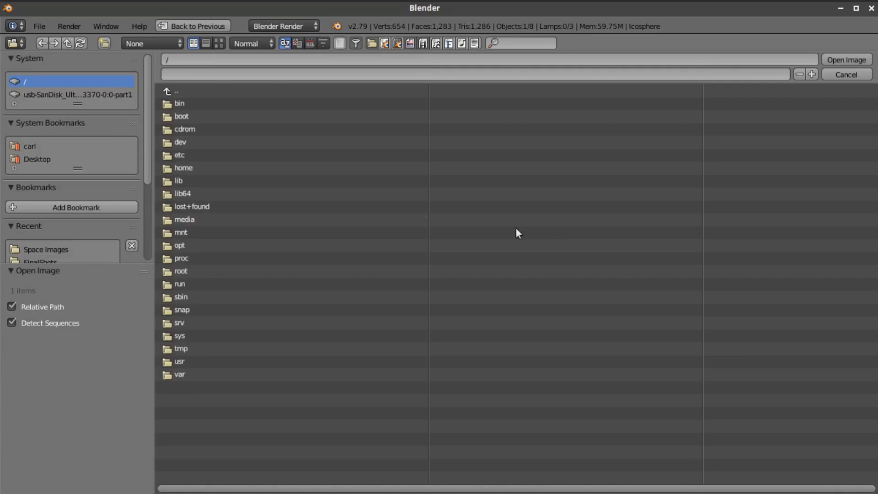
left_click(40, 249)
left_click(219, 43)
scroll(600, 279, "down", 1)
left_click(297, 339)
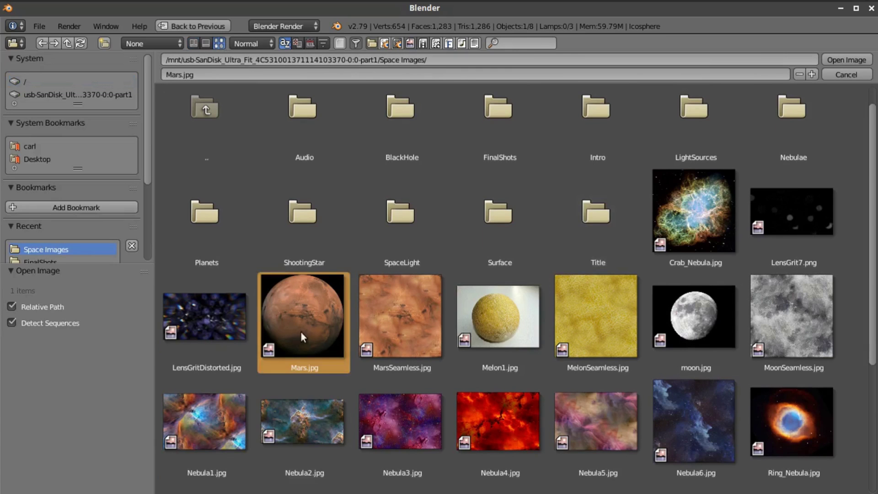
left_click(839, 60)
scroll(402, 262, "down", 1)
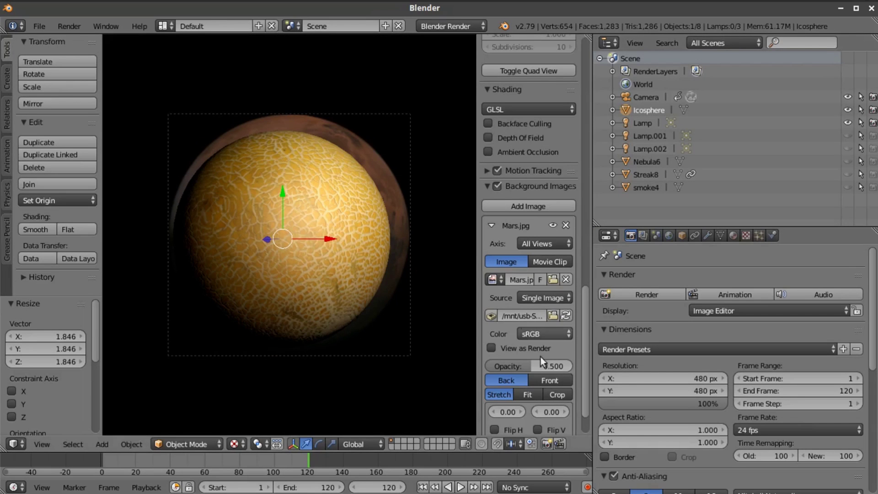
left_click(551, 379)
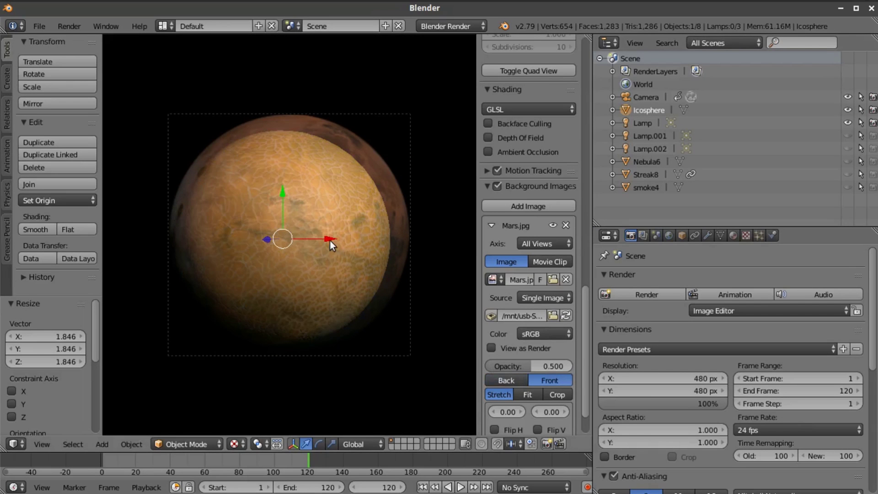
Align the Icosphere with the Mars background image by moving it along X and Y and scaling it by about 1.067
left_click_drag(328, 240, 338, 240)
left_click_drag(293, 204, 290, 197)
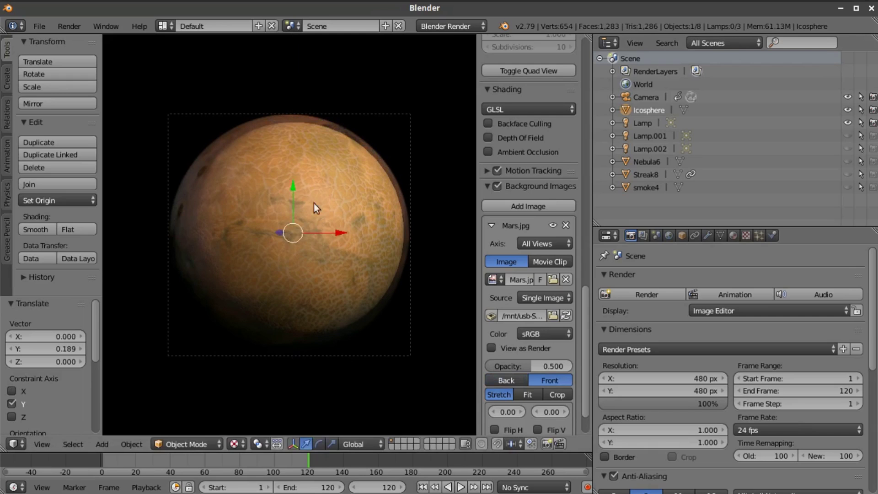
left_click_drag(347, 234, 340, 234)
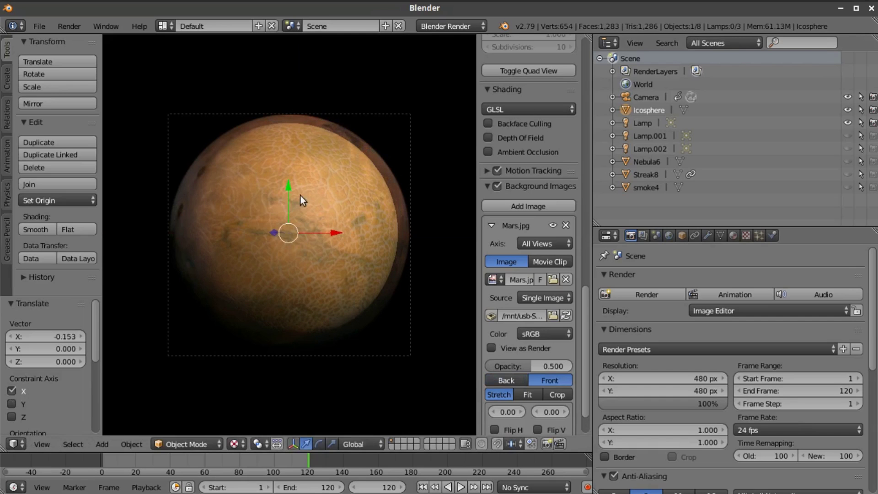
left_click_drag(290, 190, 290, 192)
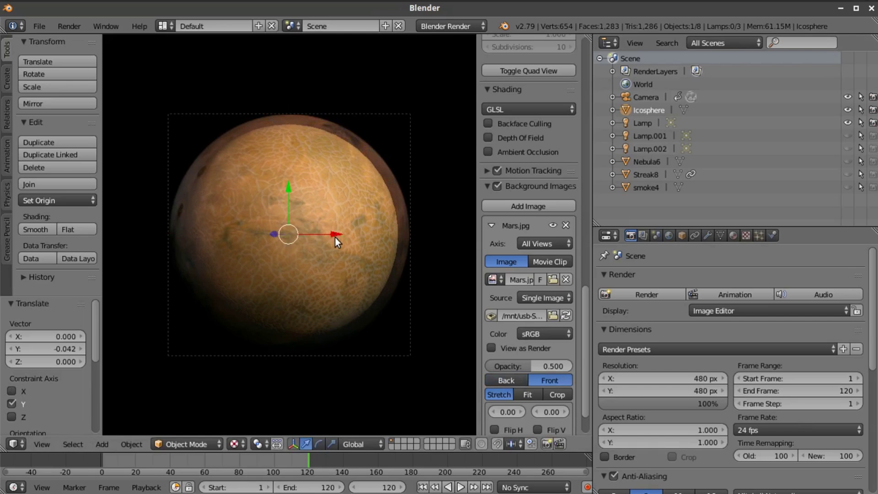
key("s")
left_click(339, 237)
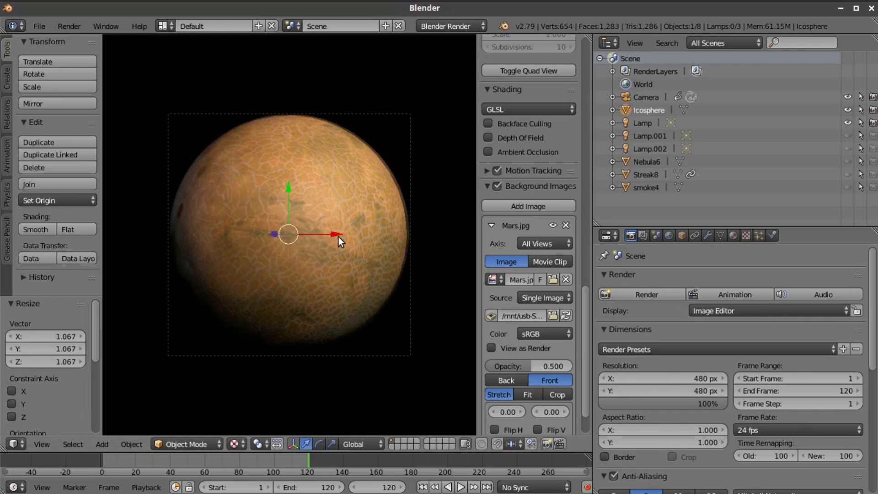
left_click_drag(344, 233, 340, 231)
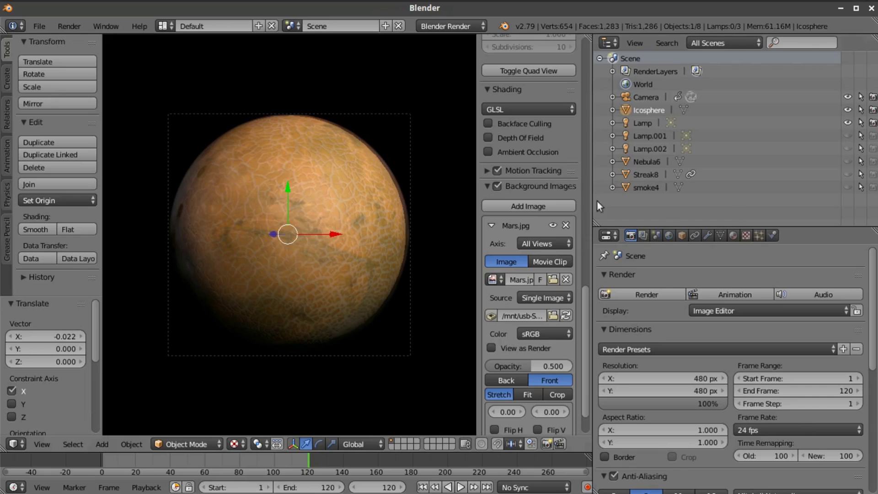
Add a second UV map to the Icosphere and make it the active one for rendering
left_click(721, 234)
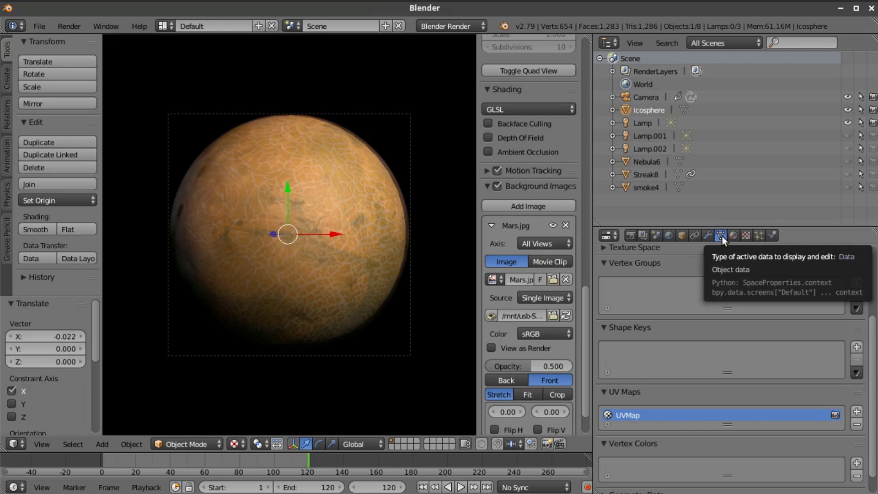
scroll(731, 378, "down", 1)
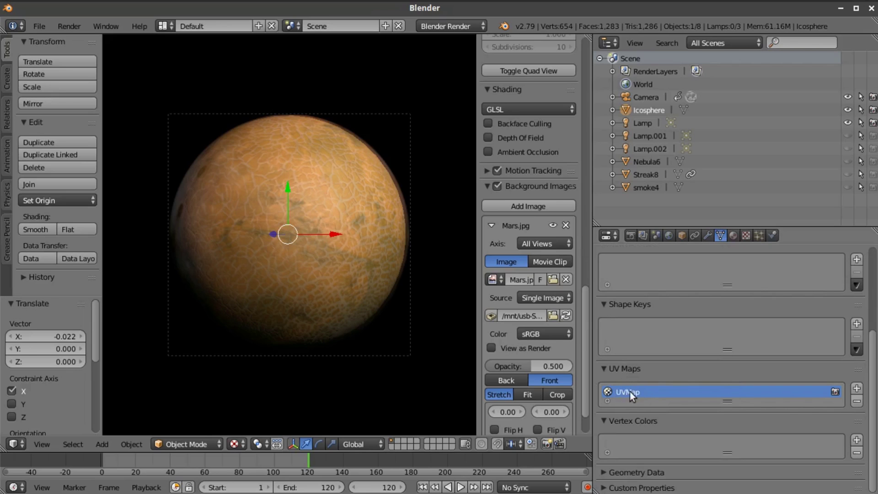
left_click(856, 388)
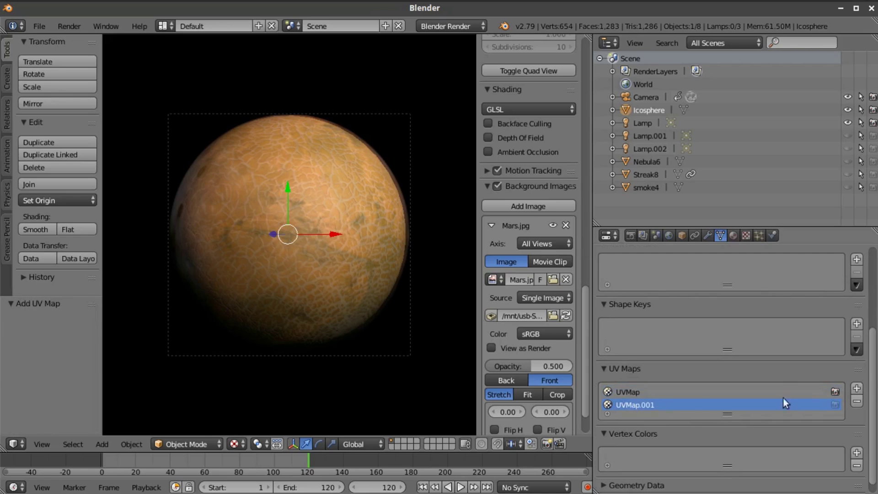
left_click(835, 405)
In Edit Mode, move the planet's mesh about 0.022 along X and scale it by about 0.990 to fit within the Mars disc
key("Tab")
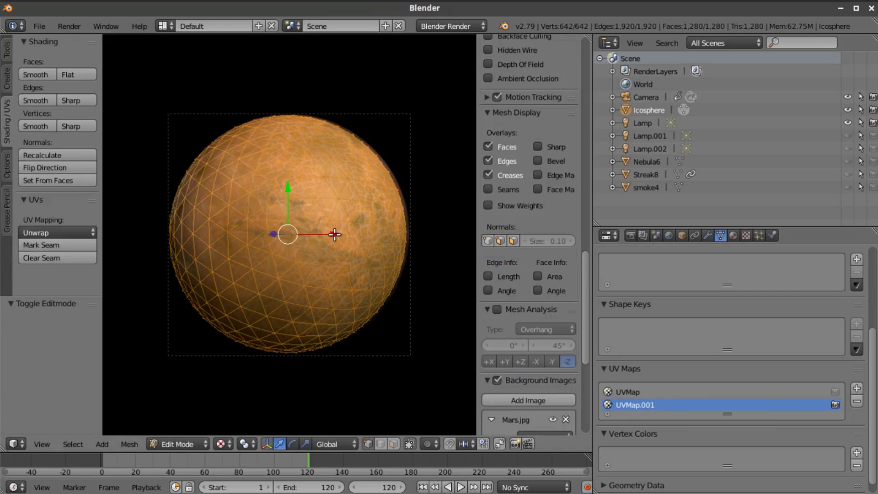
left_click_drag(334, 234, 335, 234)
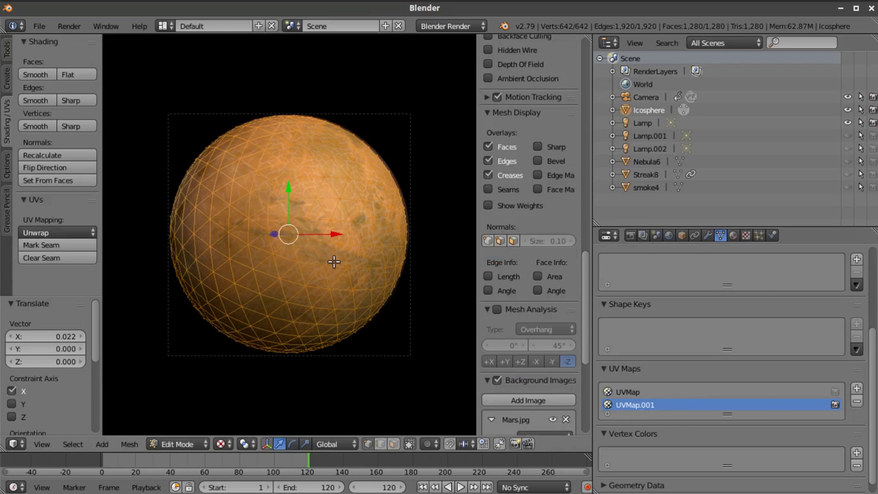
key("s")
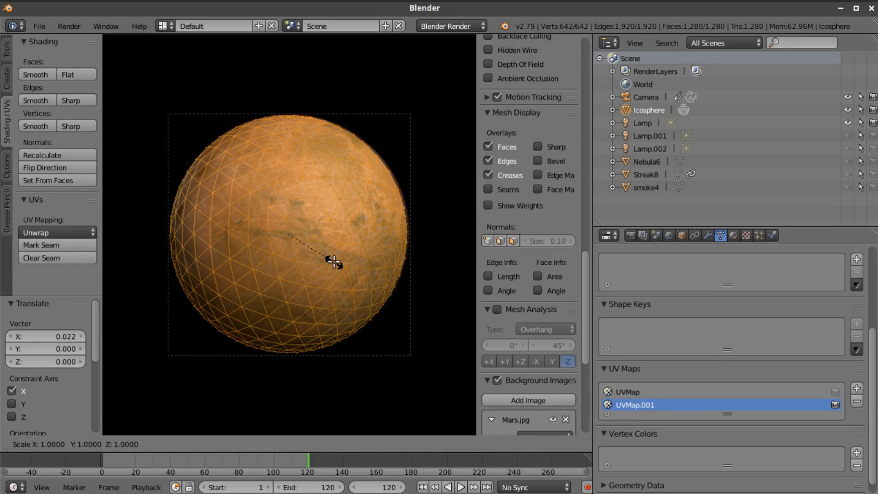
left_click(333, 260)
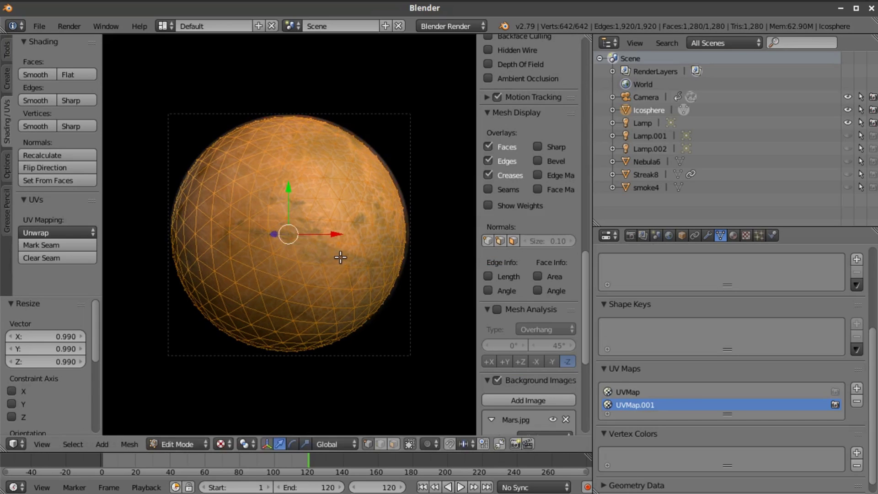
Unwrap the planet's mesh with Project From View using camera bounds, and return to Object Mode
left_click(64, 232)
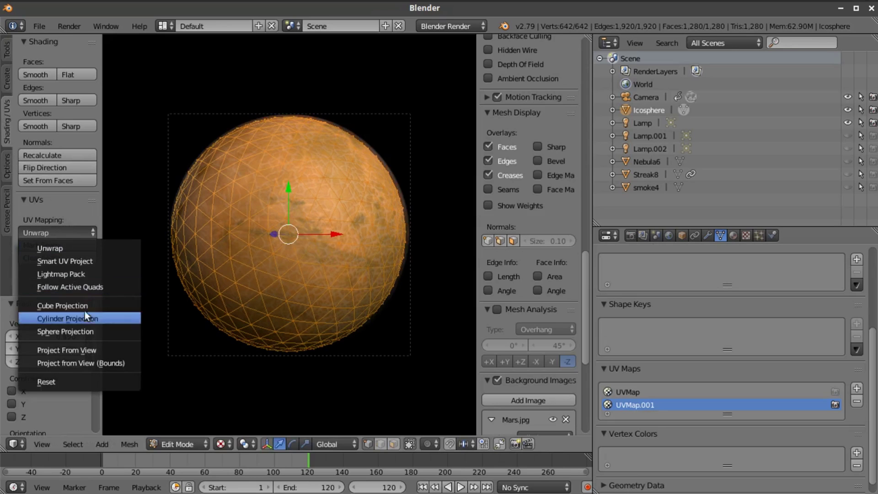
left_click(86, 350)
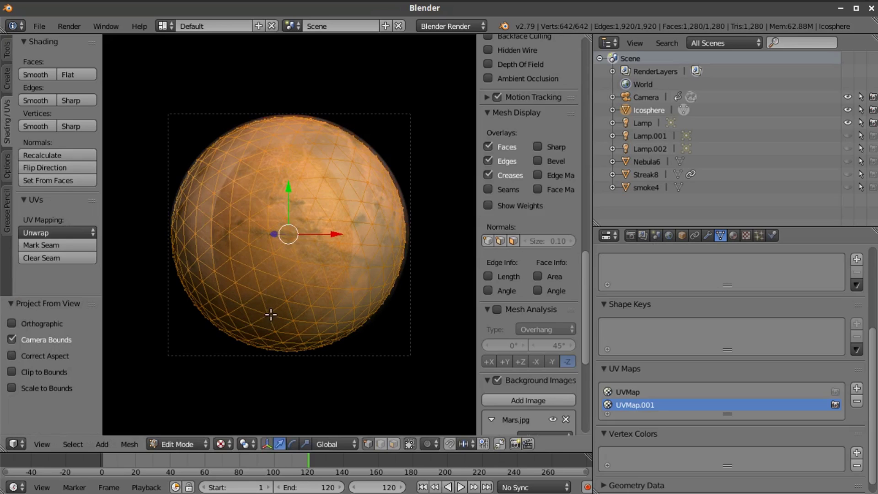
key("Tab")
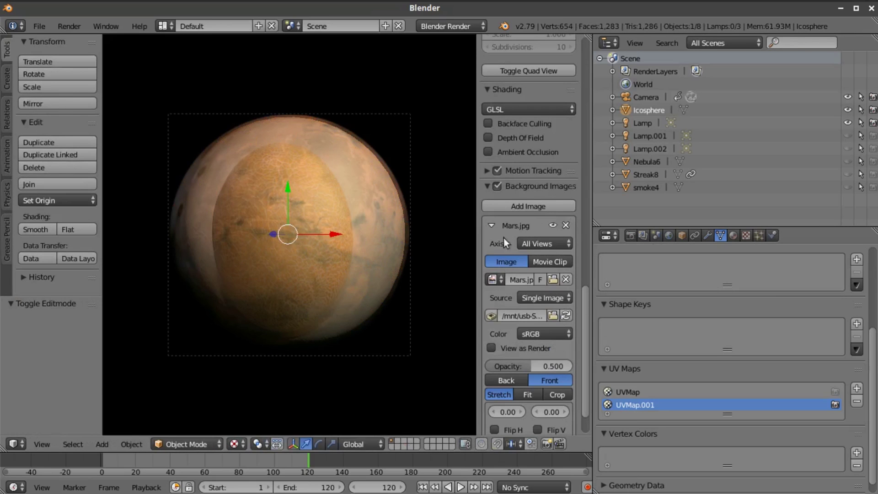
Hide the background images and make the original UVMap the selected and render-active map
left_click(497, 186)
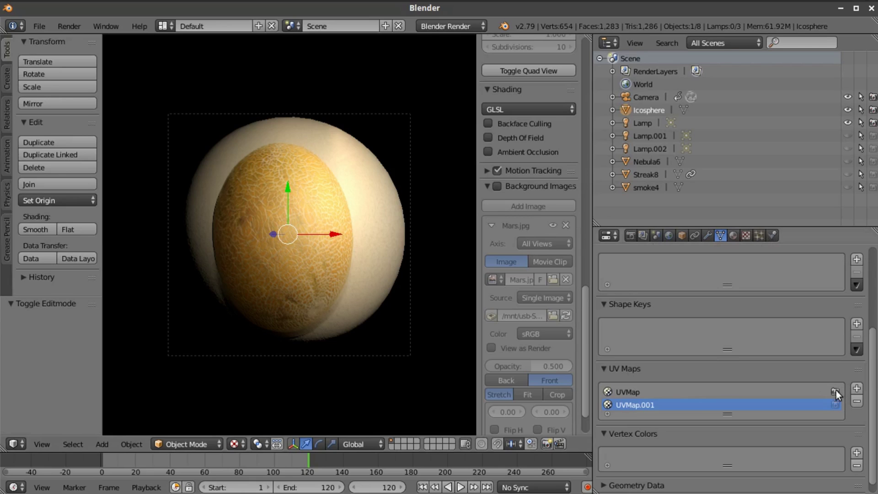
left_click(633, 391)
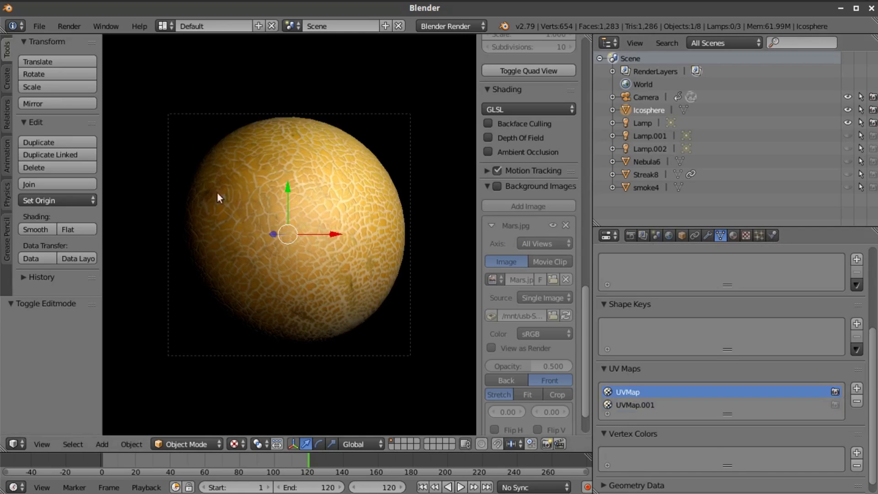
Add a new texture in the second texture slot of the Icosphere's Material.001
left_click(733, 236)
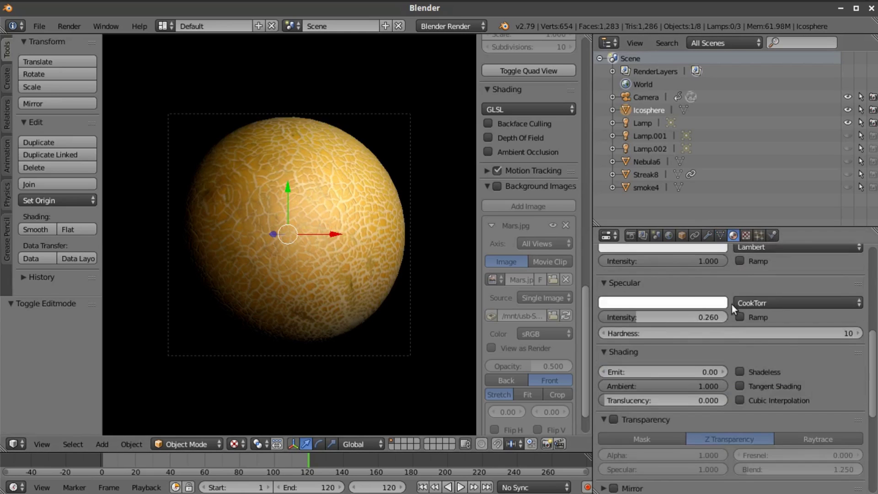
scroll(749, 357, "up", 8)
scroll(763, 320, "up", 4)
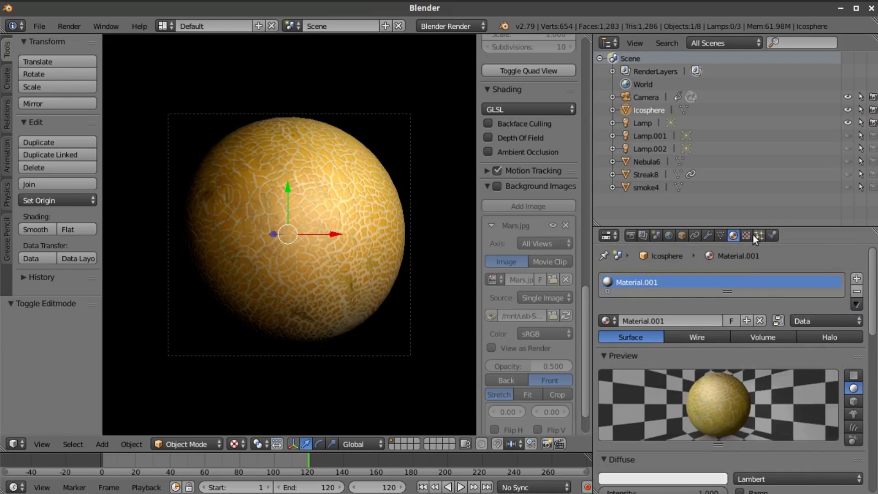
left_click(747, 235)
scroll(744, 358, "up", 10)
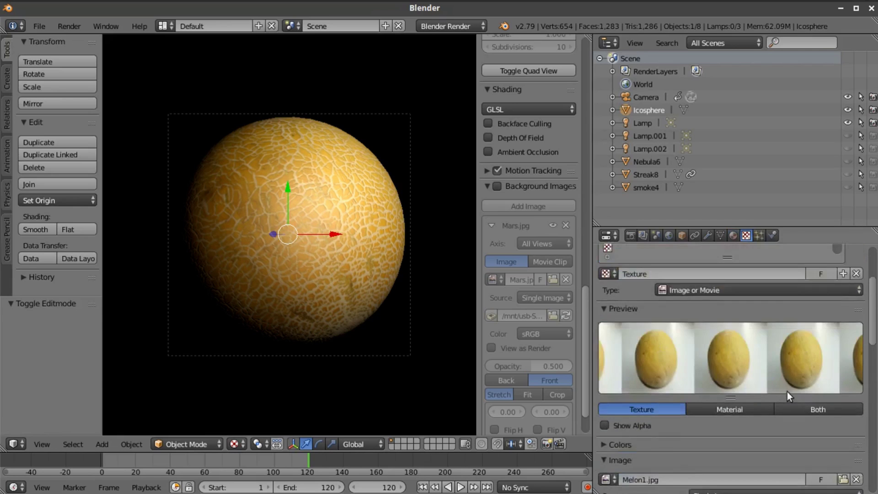
scroll(786, 391, "up", 5)
left_click(608, 311)
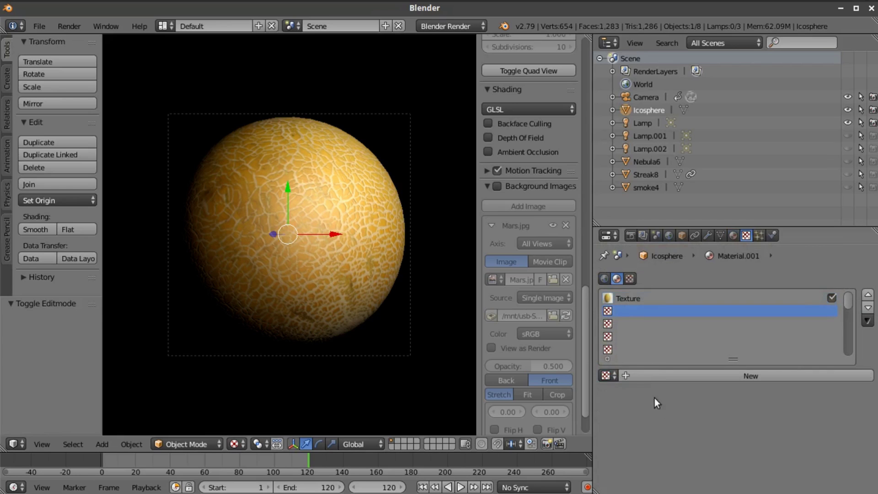
left_click(643, 374)
scroll(672, 400, "down", 5)
scroll(679, 404, "down", 3)
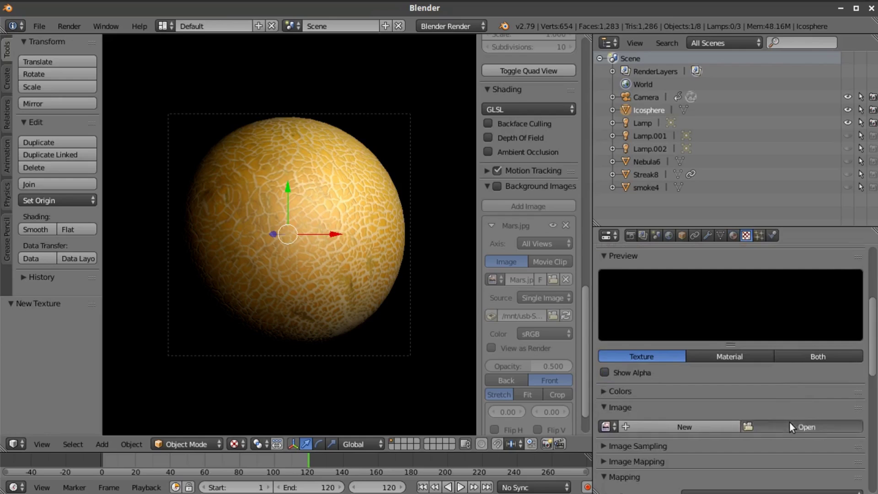
Load Mars.jpg from the Space Images folder as the new texture's image
left_click(789, 423)
left_click(50, 248)
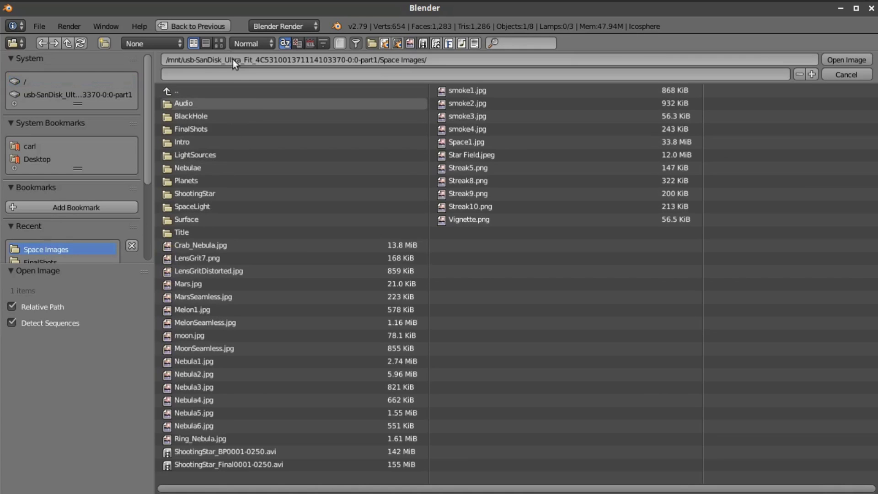
left_click(219, 43)
left_click(321, 355)
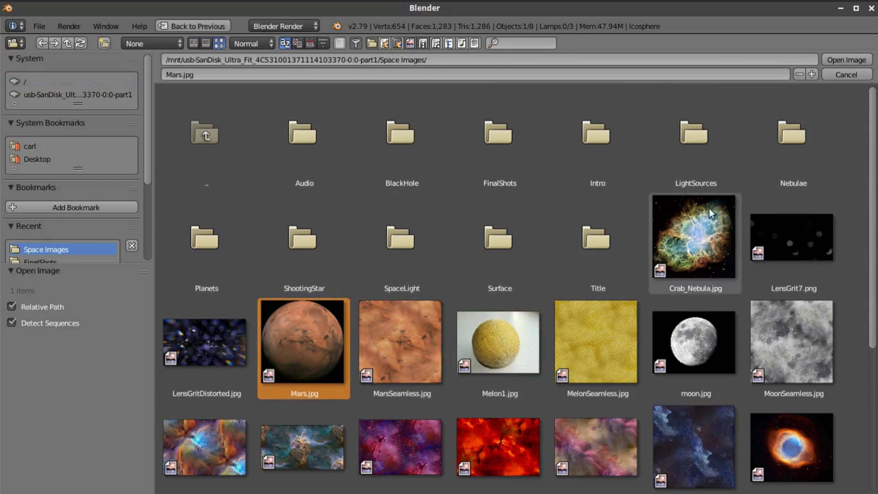
left_click(829, 59)
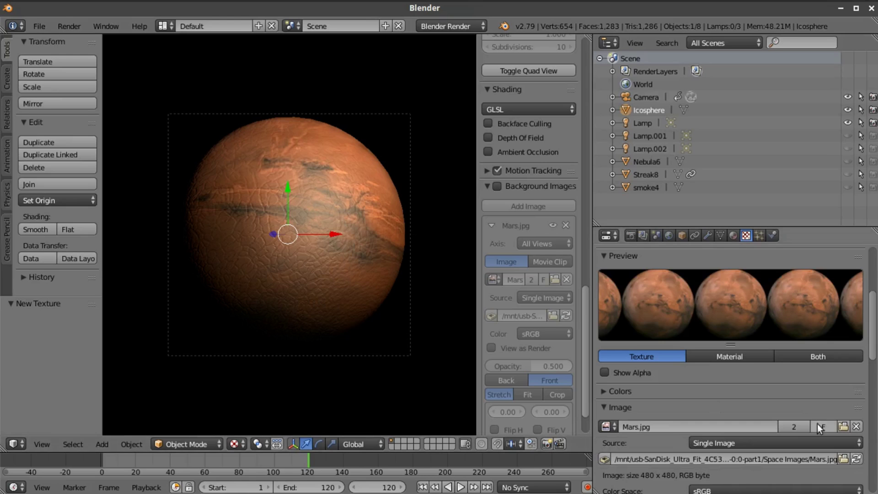
Map the Mars texture to the planet through UVMap.001
scroll(759, 404, "down", 5)
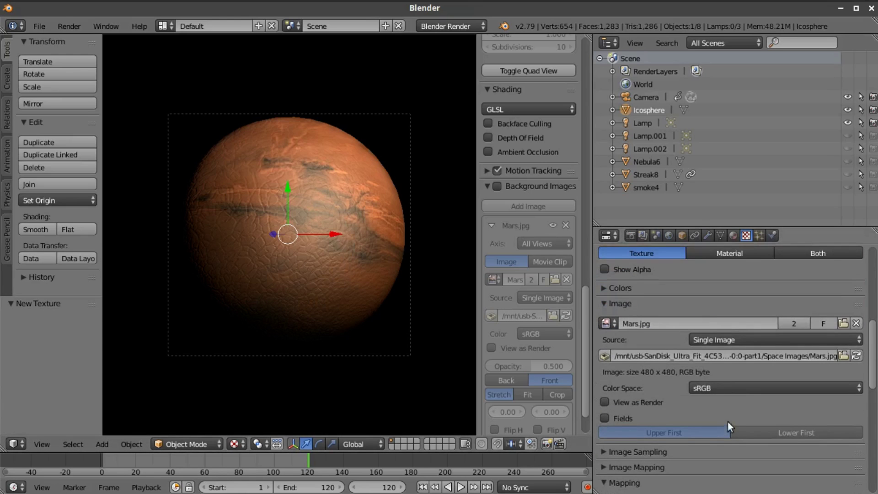
scroll(731, 423, "down", 5)
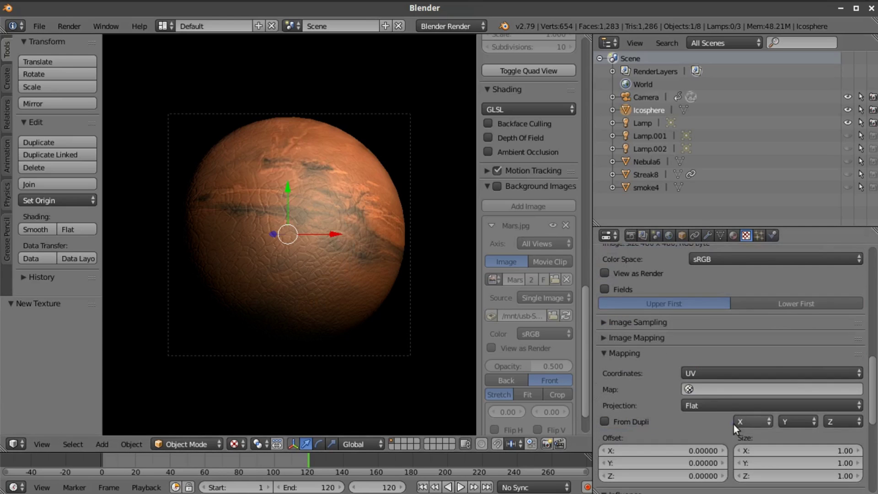
left_click(706, 389)
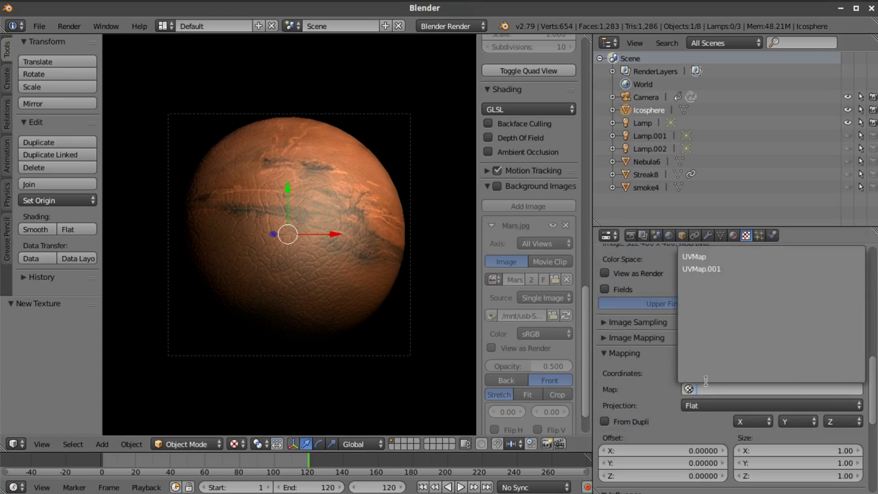
left_click(707, 270)
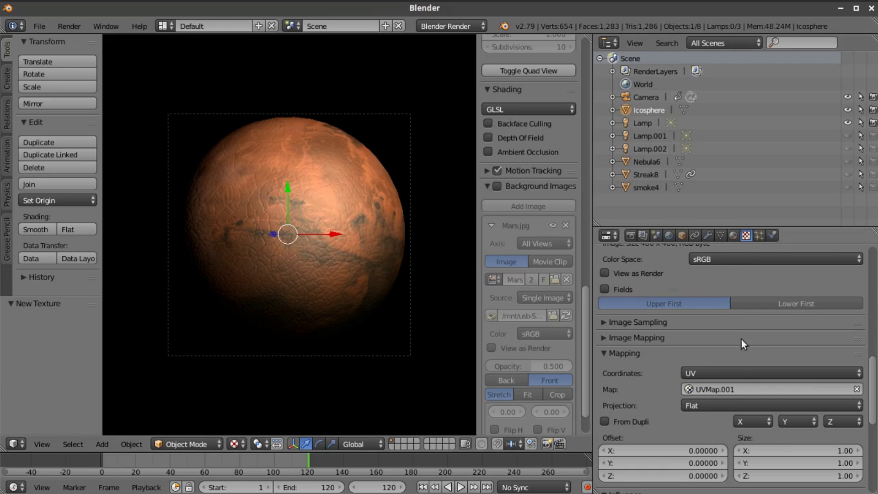
left_click(733, 235)
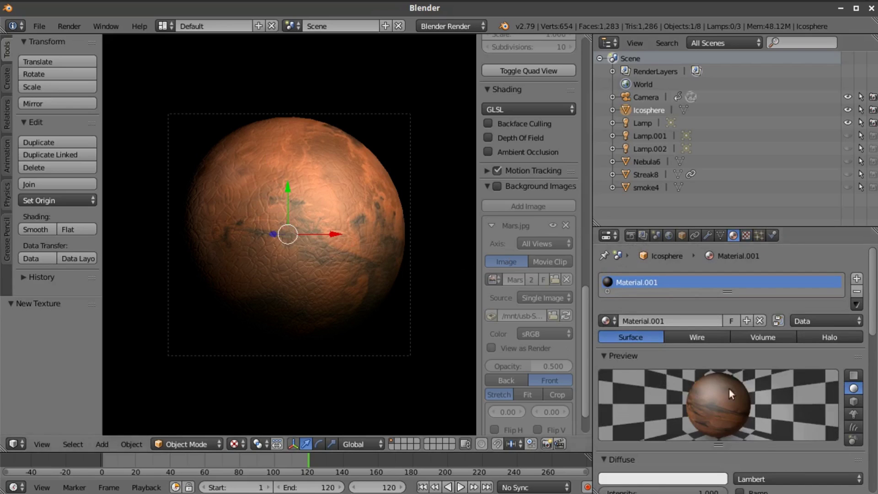
scroll(754, 396, "down", 4)
scroll(751, 396, "up", 4)
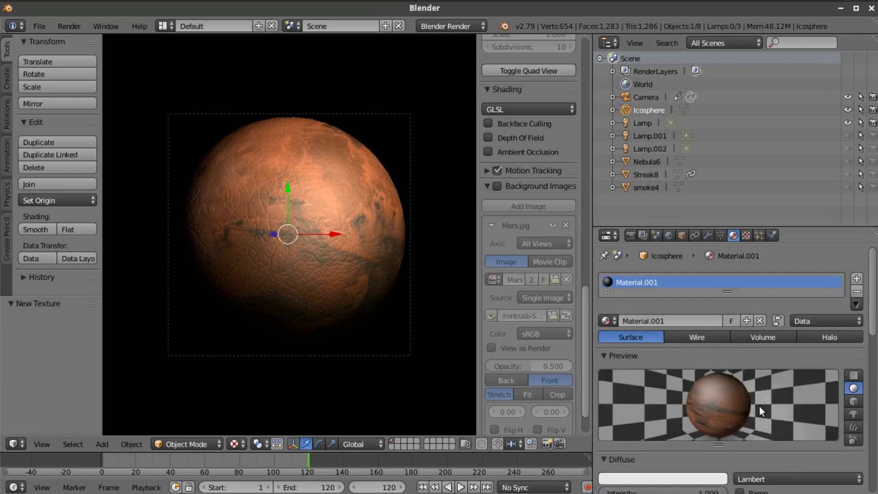
Try a diffuse color influence of 0.5 for the Mars texture, and raise it to about 0.994
left_click(750, 235)
scroll(738, 412, "down", 7)
left_click(683, 413)
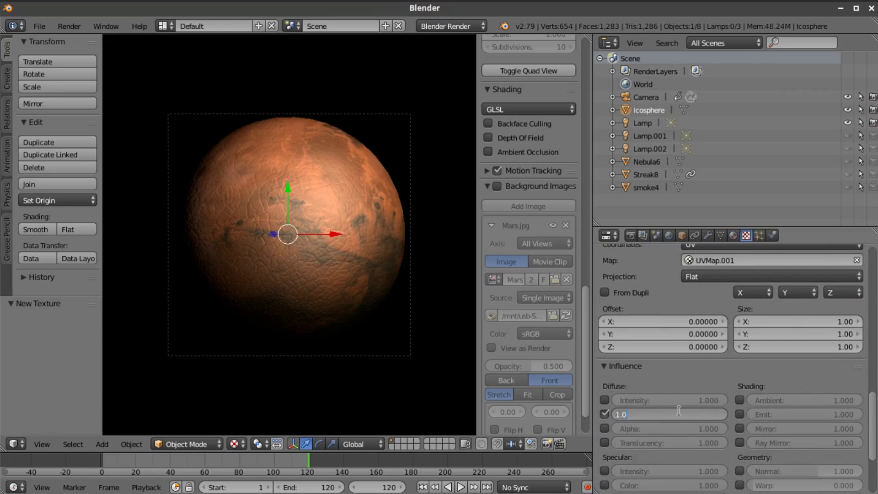
type("0.5")
key("Return")
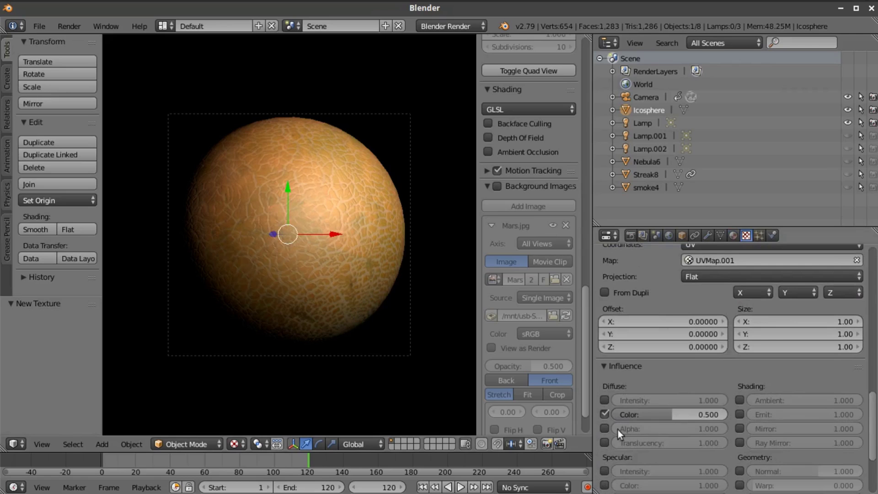
left_click_drag(660, 415, 717, 416)
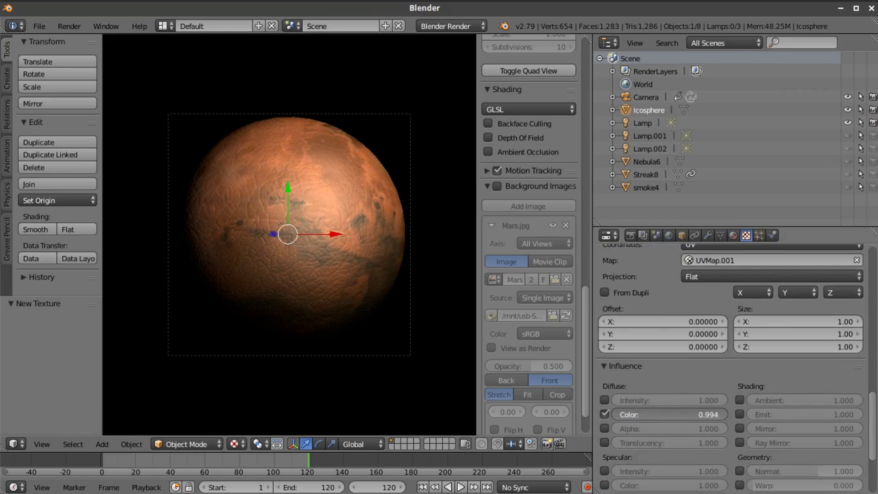
Set the Mars texture's diffuse color influence to 0.8
left_click(696, 413)
type("0.8")
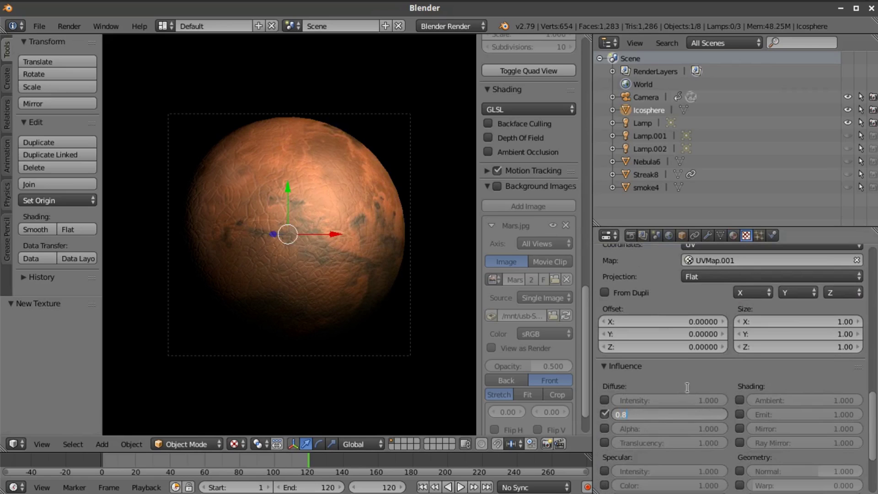
key("Return")
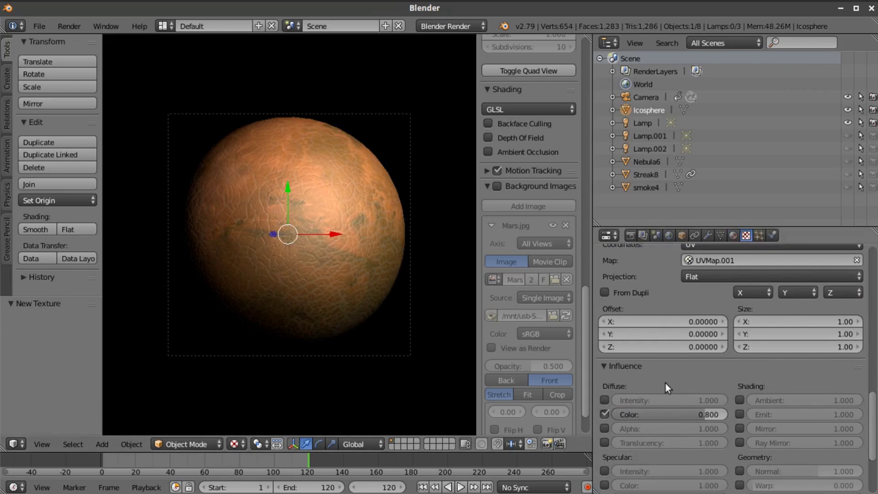
left_click(705, 415)
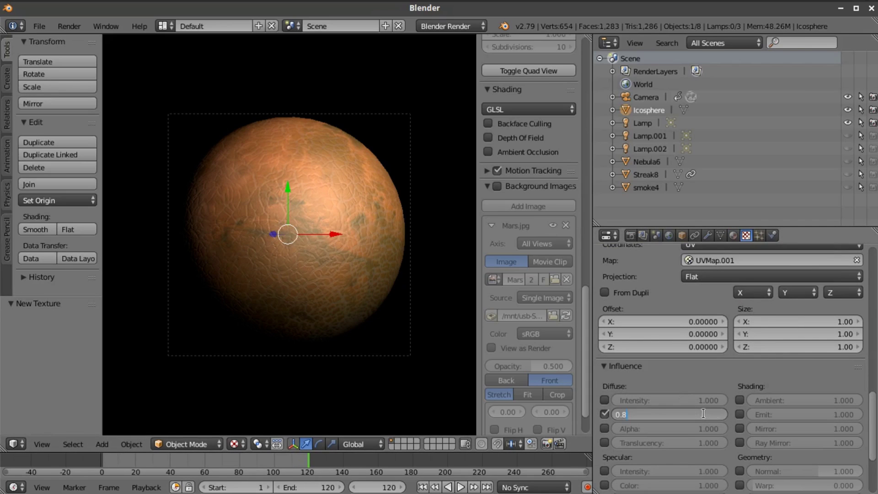
left_click(690, 367)
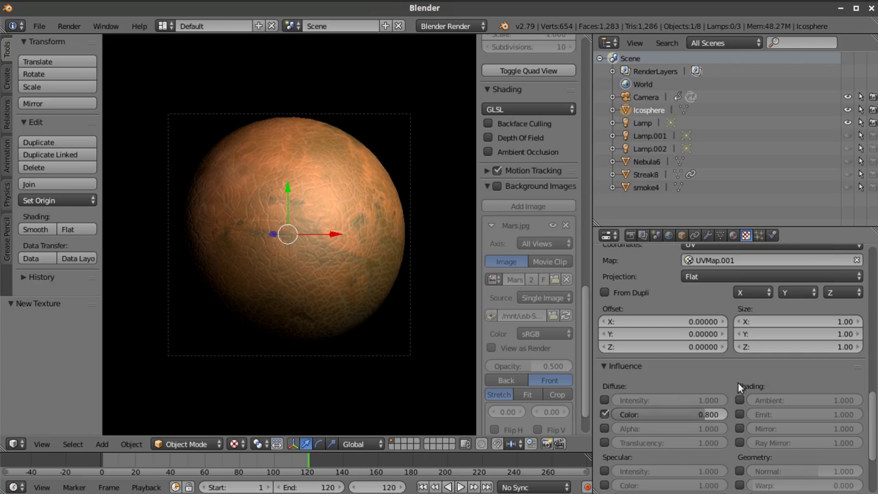
Enable the Mars texture's normal influence on geometry and set it to -0.05
scroll(741, 432, "down", 3)
left_click(739, 419)
left_click(794, 420)
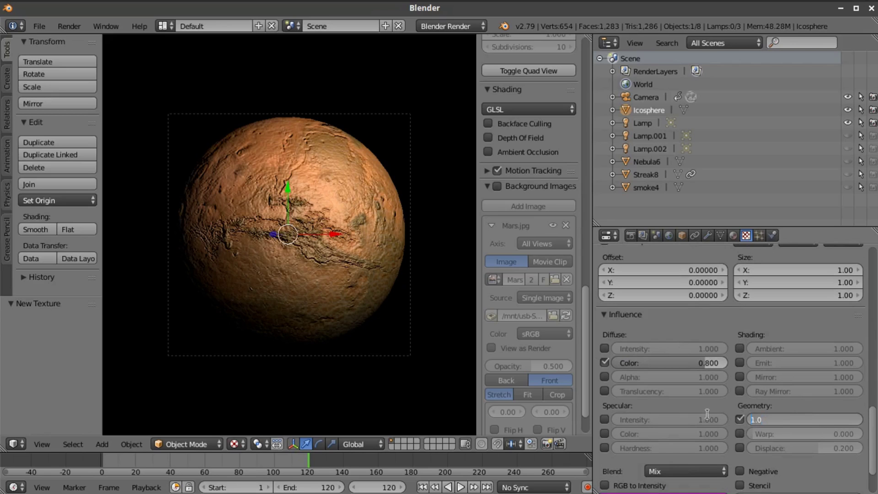
key("BackSpace")
type("-0.05")
key("Return")
scroll(303, 279, "up", 6)
scroll(364, 206, "down", 4)
scroll(333, 261, "down", 1)
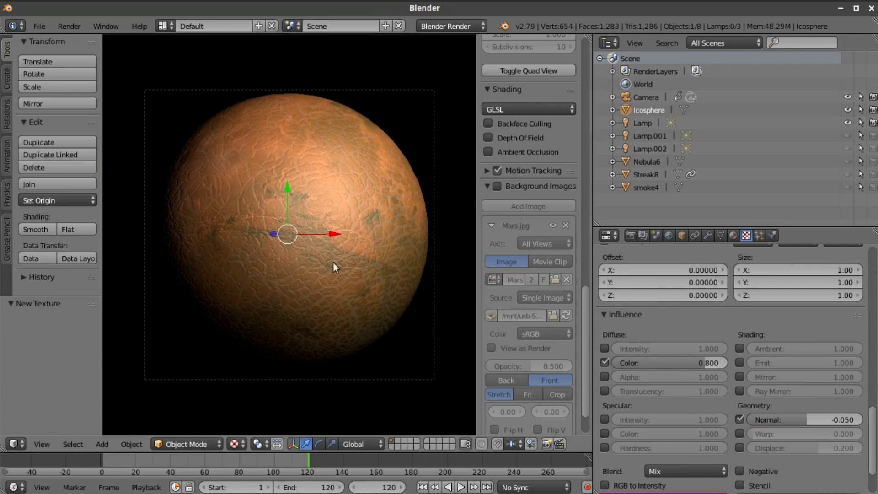
Change the Mars texture's normal influence to -0.1 and inspect the surface relief up close
left_click(832, 421)
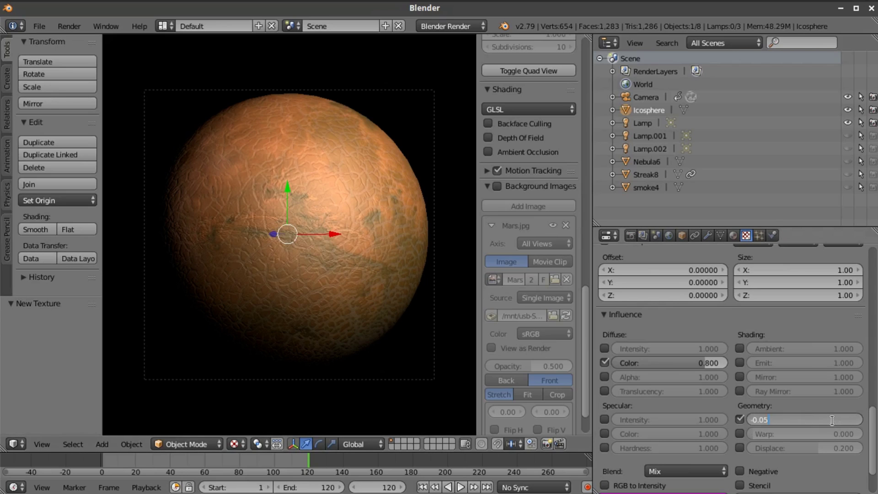
key("BackSpace")
key("BackSpace")
type("1")
left_click(366, 281)
scroll(366, 282, "up", 3)
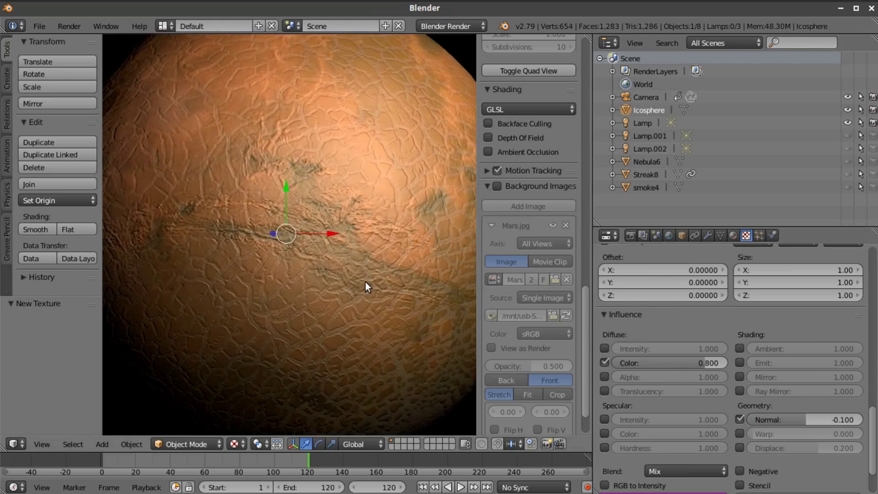
Switch the Mars texture's normal influence to positive 0.1 and inspect the planet's relief
left_click(806, 420)
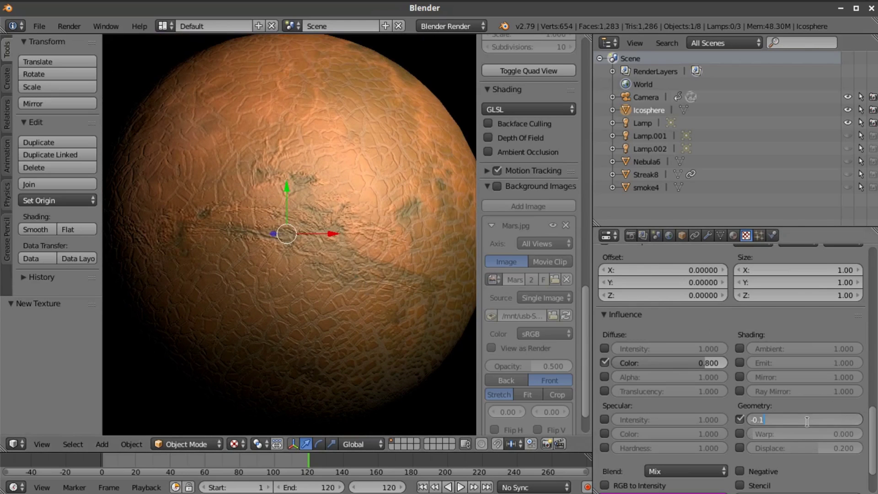
type("0.")
key("Return")
scroll(374, 294, "up", 3)
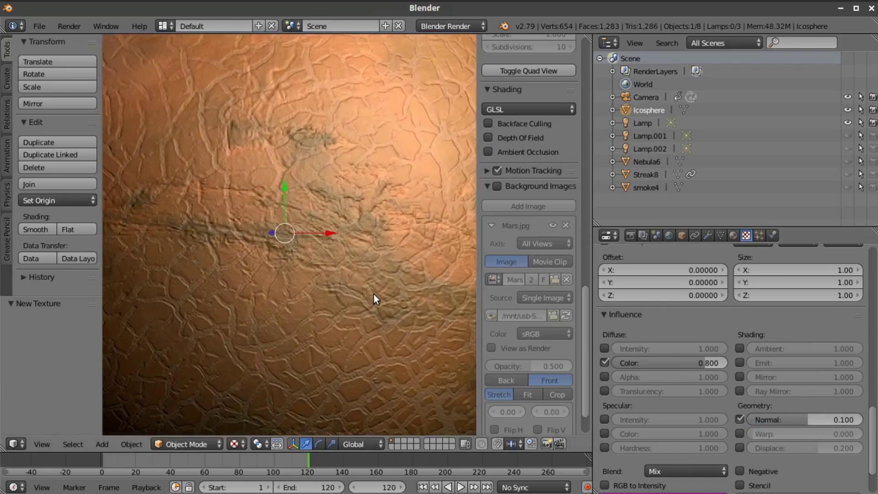
scroll(354, 314, "down", 3)
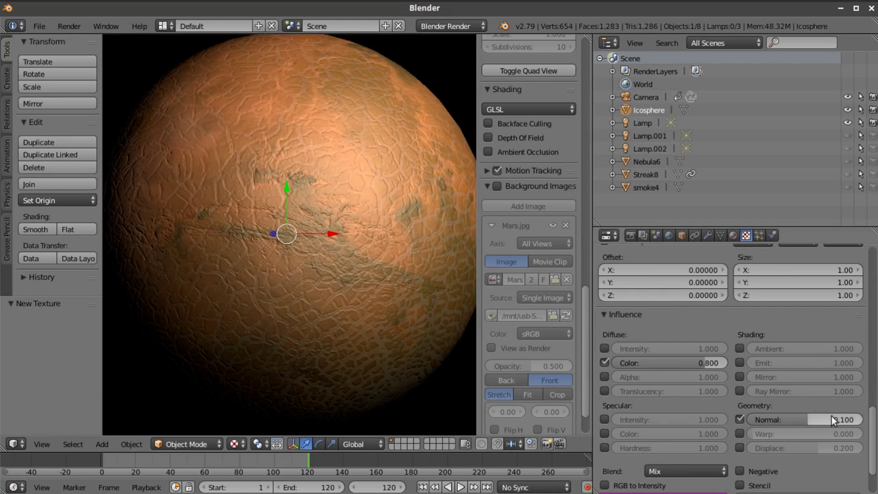
left_click(831, 416)
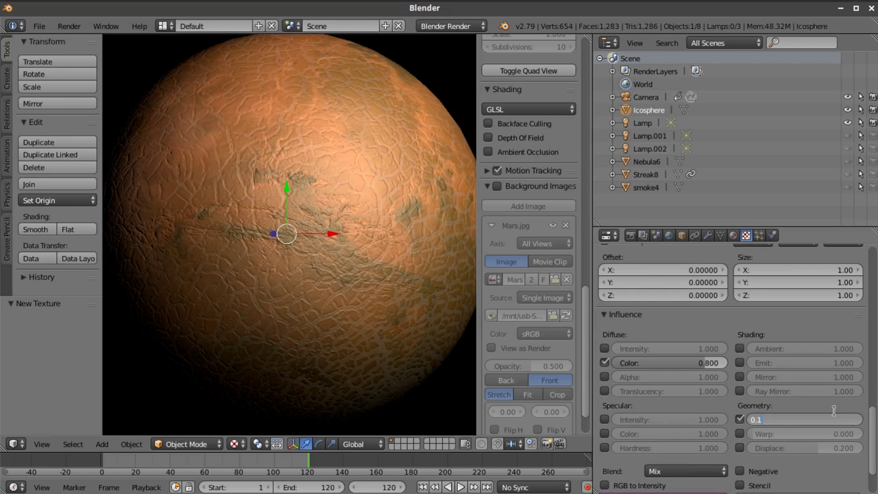
key("Return")
Increase the Mars texture's normal influence to 0.2 and check the relief on the planet
left_click(813, 421)
type("0.2")
key("Return")
scroll(383, 268, "up", 3)
scroll(381, 268, "down", 2)
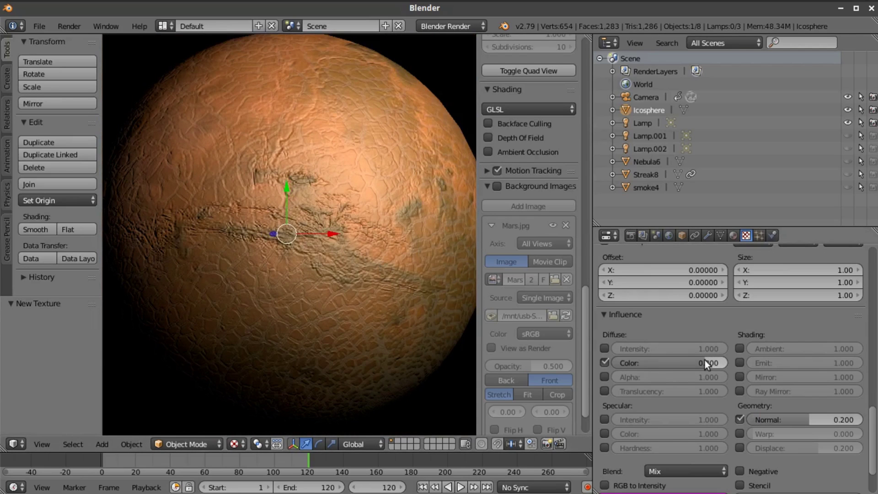
Raise the Mars texture's diffuse color influence to about 0.841
key("Return")
left_click_drag(669, 363, 707, 361)
scroll(678, 358, "down", 3)
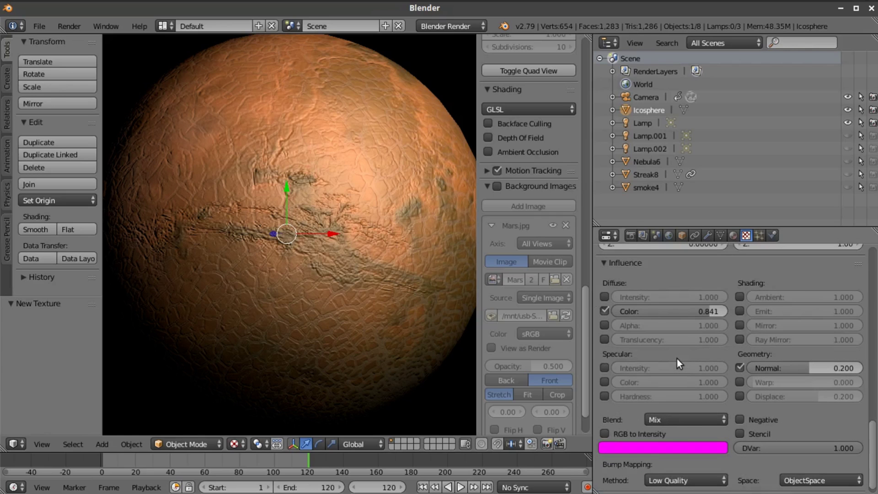
scroll(337, 290, "down", 2)
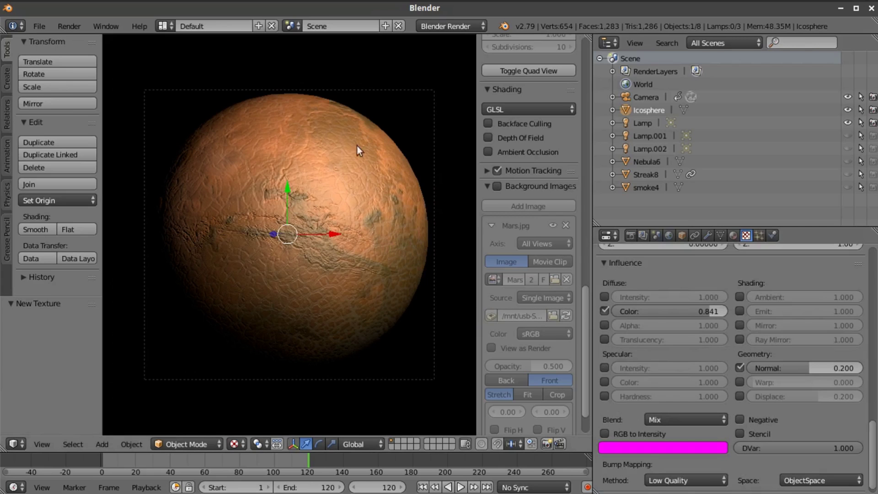
Lower the specular intensity of the planet's Material.001 to about 0.052
left_click(734, 235)
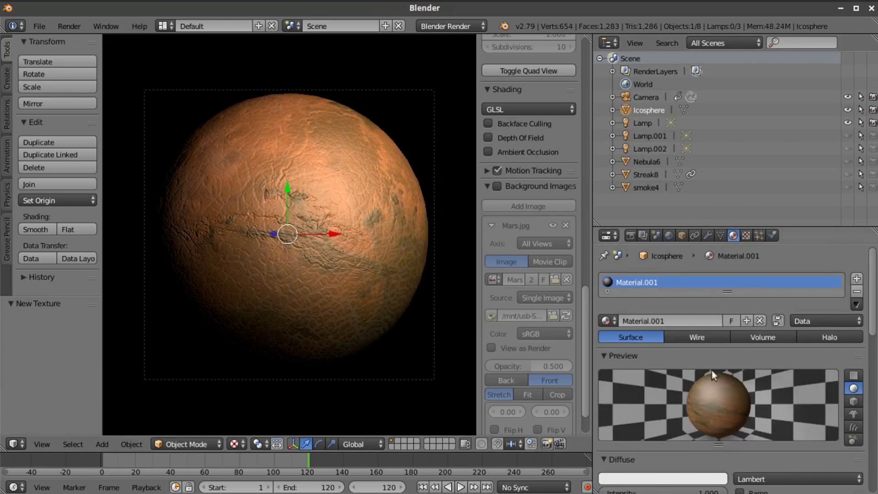
scroll(712, 370, "down", 8)
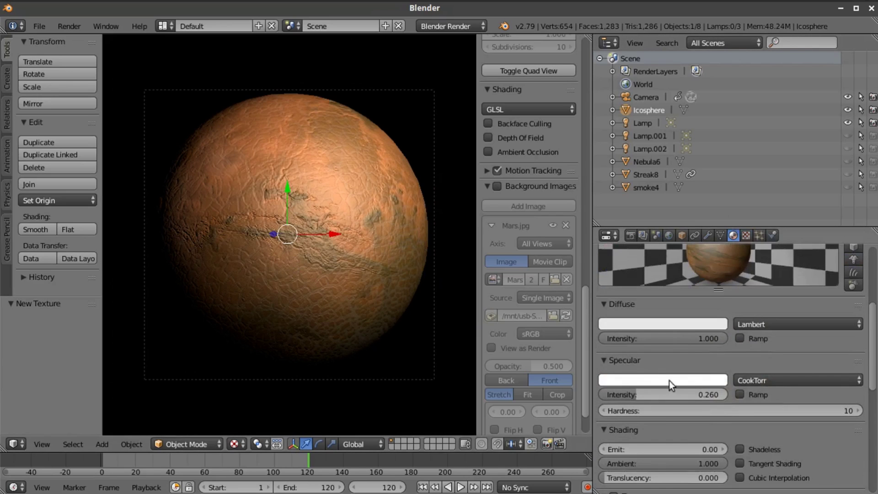
double_click(640, 392)
key("Return")
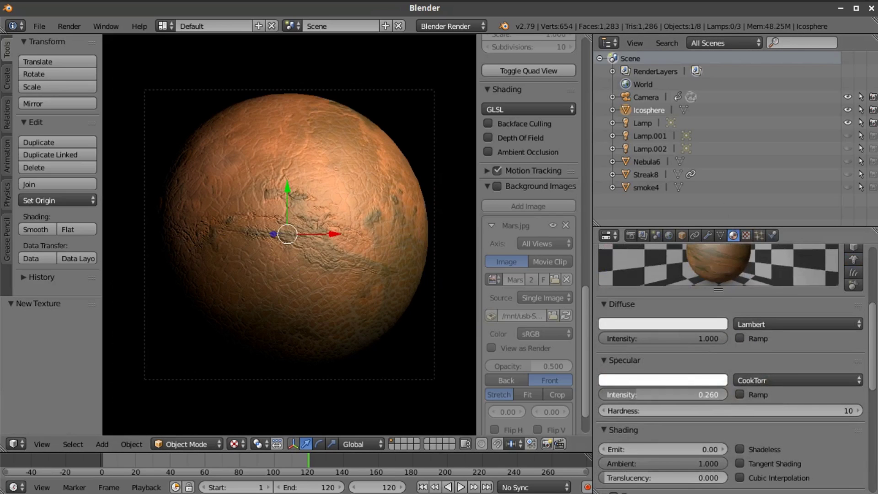
left_click_drag(640, 394, 340, 317)
scroll(287, 289, "up", 3)
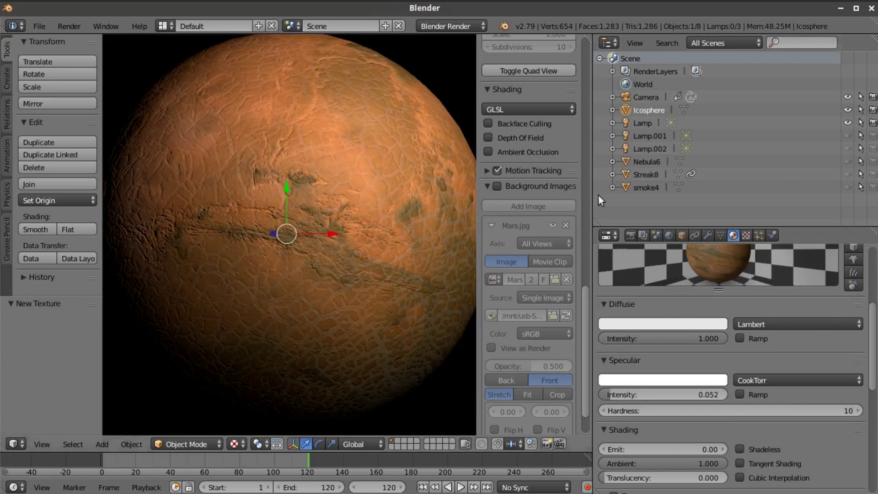
Reduce the Mars texture's normal influence to 0.05 and view the whole planet within the camera frame
left_click(746, 235)
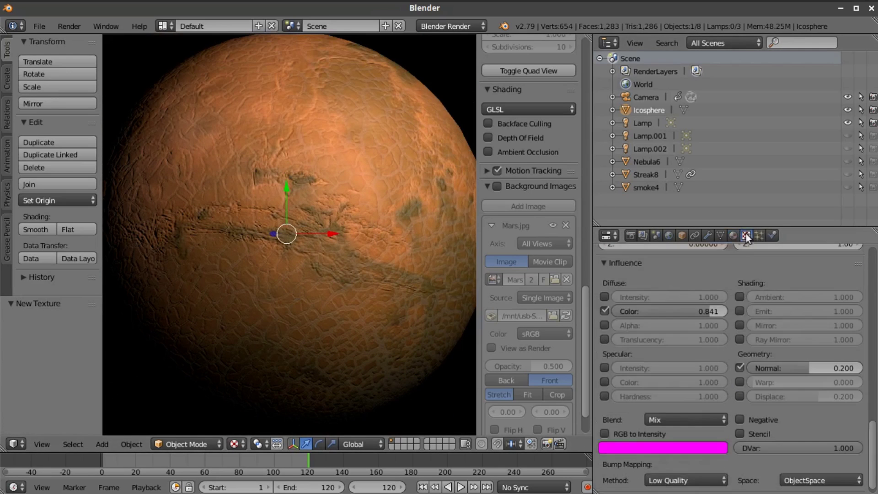
left_click(805, 368)
key("BackSpace")
type("0")
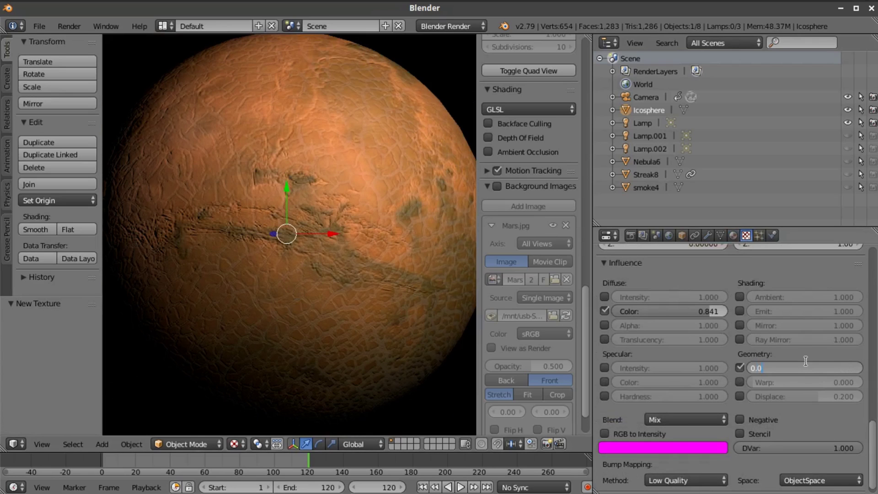
type("5")
key("Return")
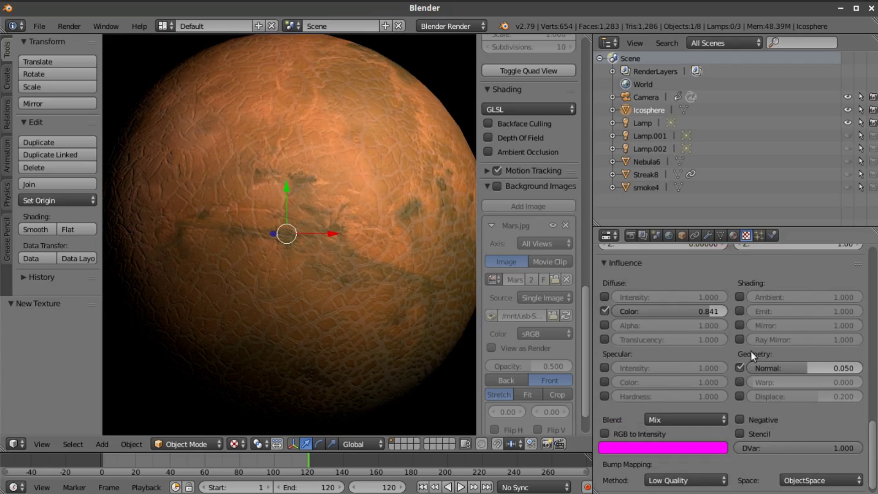
key("KP_0")
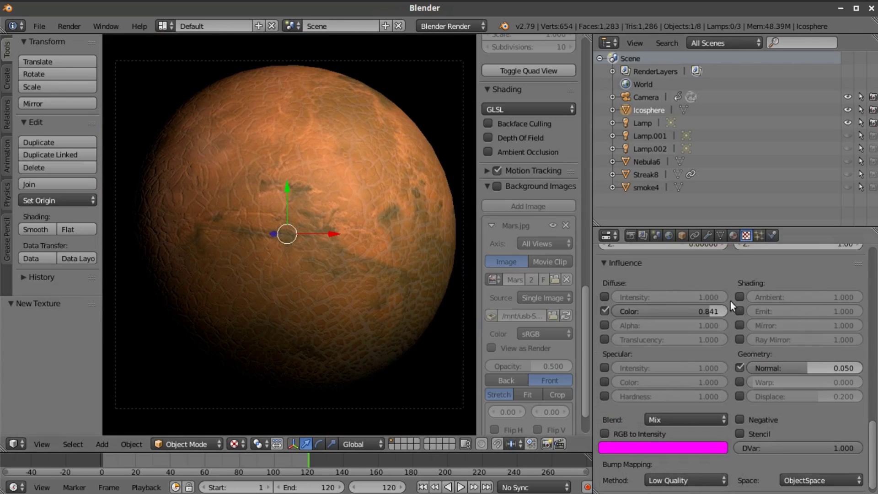
Set the normal influence of the planet's Melon1.jpg texture to -0.03 to soften its relief
scroll(731, 300, "up", 15)
left_click(635, 298)
scroll(777, 428, "down", 8)
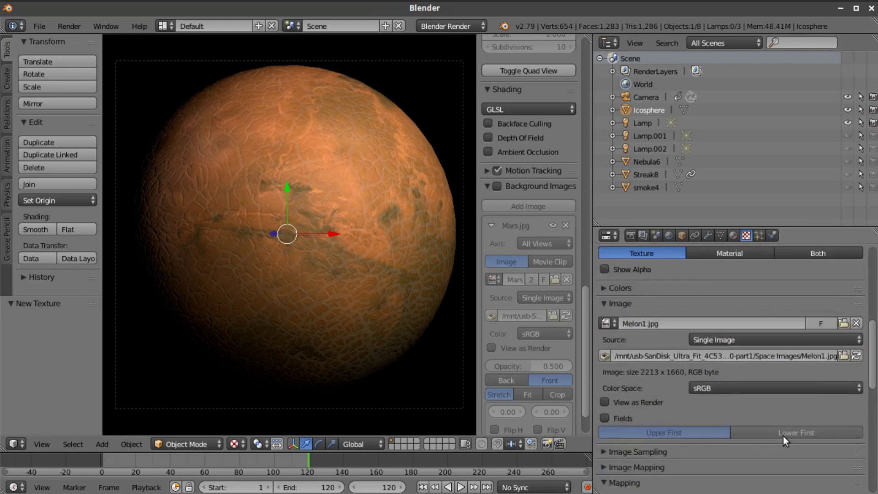
scroll(782, 435, "down", 10)
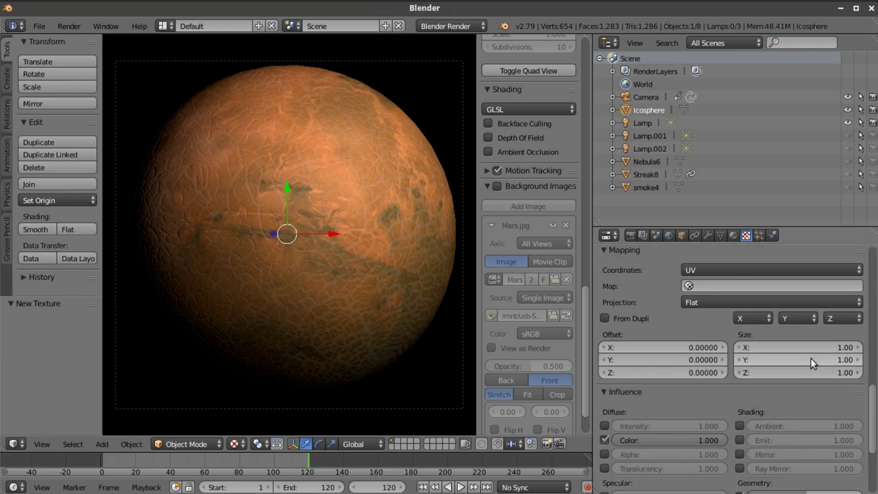
scroll(812, 374, "down", 4)
left_click(819, 415)
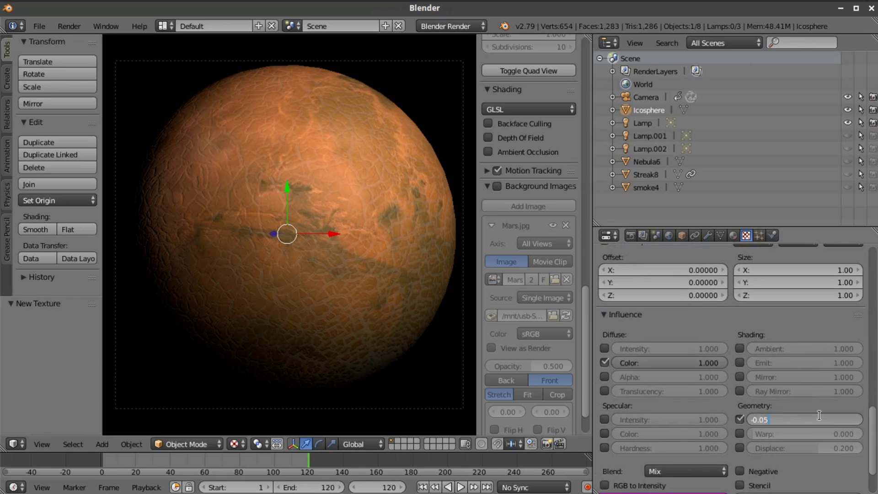
key("BackSpace")
type("3")
key("Return")
scroll(180, 298, "down", 3)
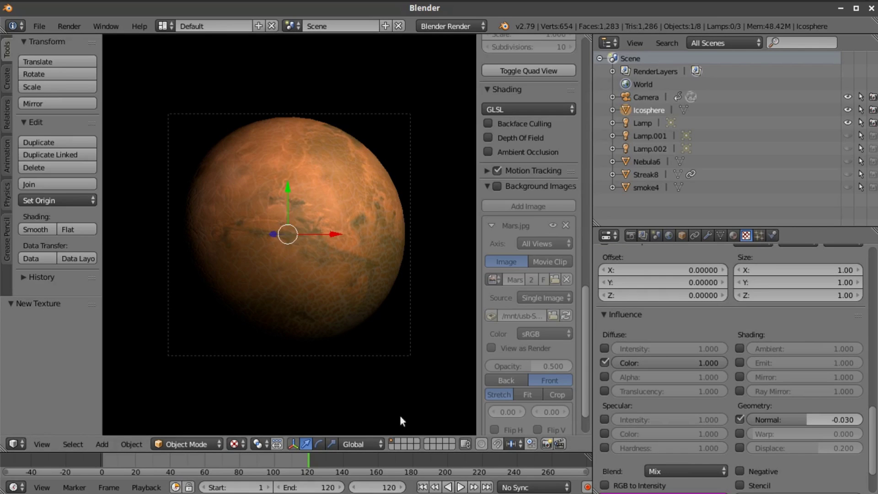
Rewind to the first frame, inspect the planet's surface up close, and play back the animation in the camera view
left_click(422, 487)
scroll(320, 361, "up", 4)
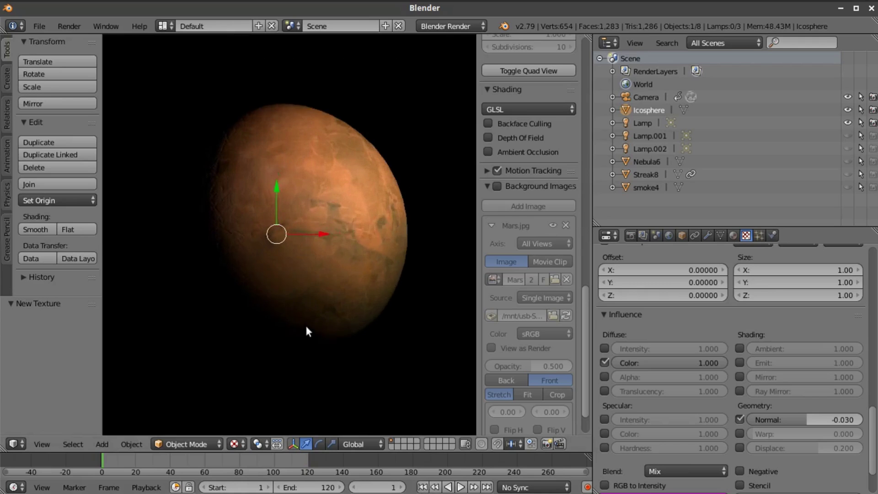
scroll(306, 326, "up", 2)
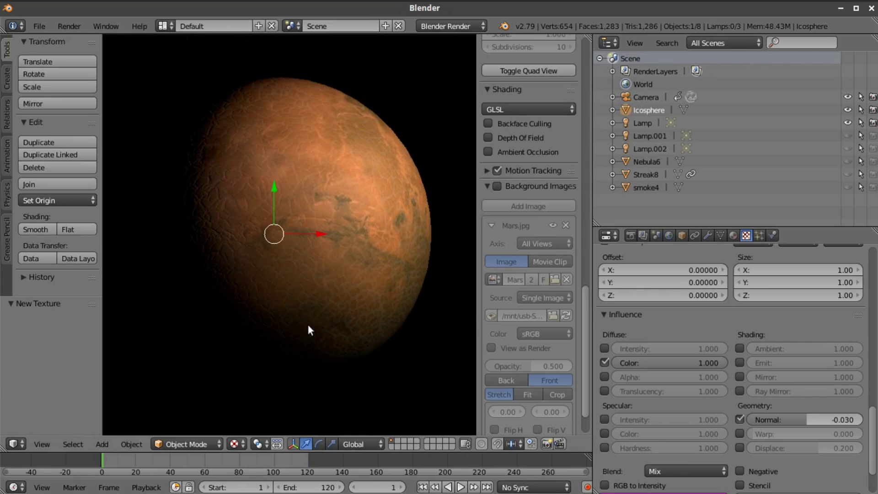
left_click(460, 487)
scroll(335, 311, "down", 3)
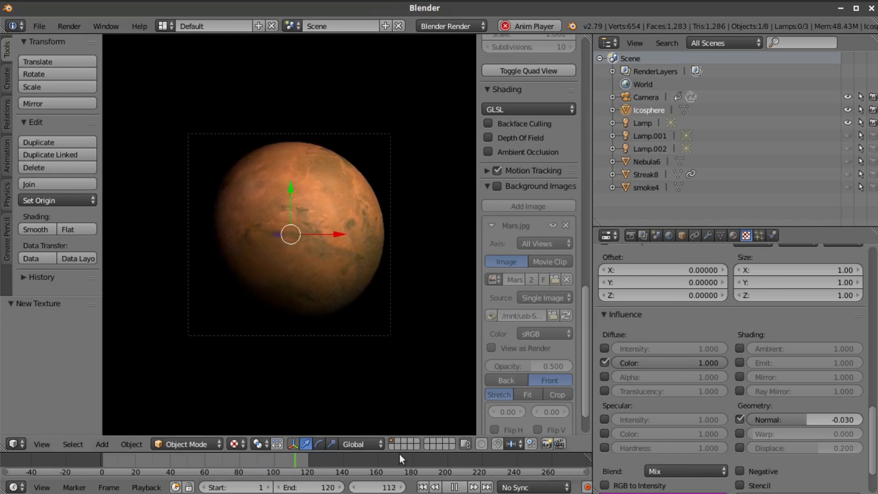
left_click(450, 486)
scroll(360, 229, "up", 4)
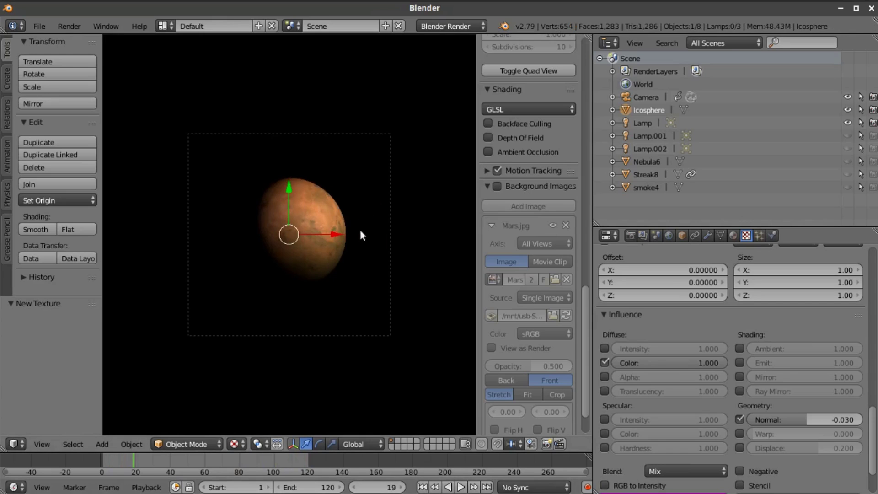
scroll(358, 227, "down", 3)
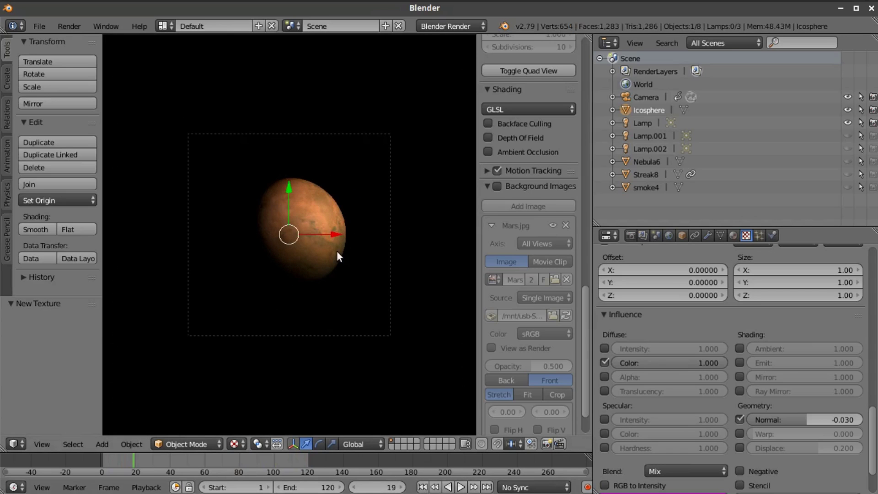